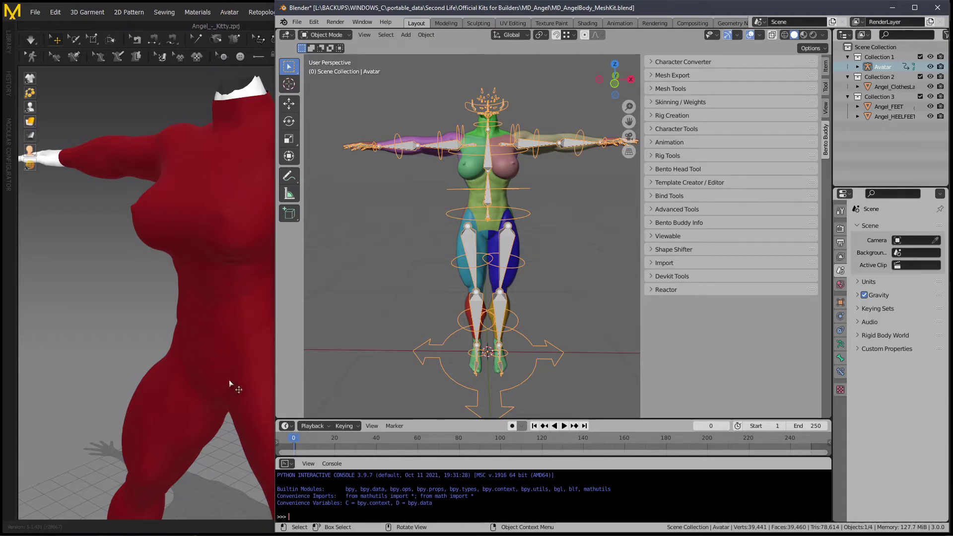
- Convert the avatar's rig from Avastar using Bento Buddy's rig converter
{"action": "middle_click_drag", "start_coordinate": [434, 239], "coordinate": [439, 220]}
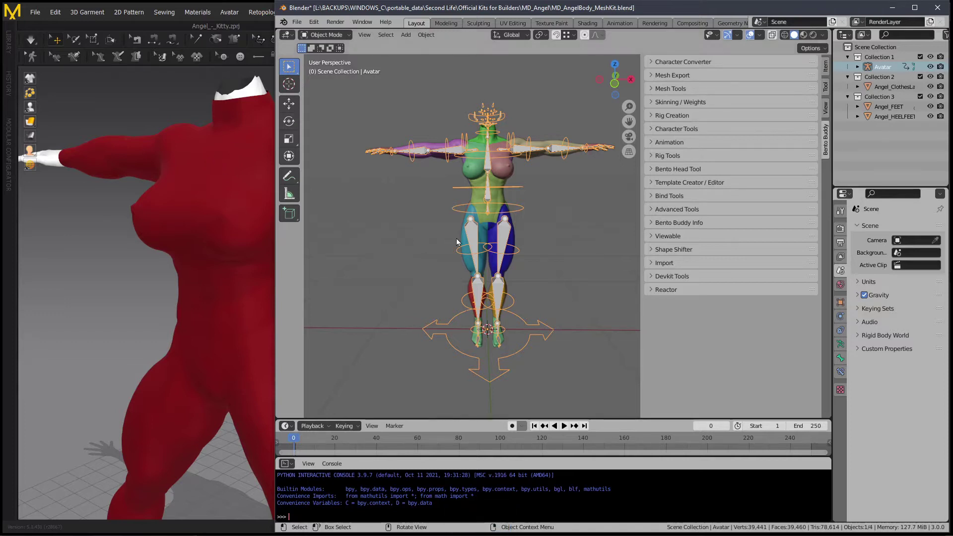
{"action": "middle_click_drag", "start_coordinate": [502, 266], "coordinate": [531, 202], "text": "ctrl"}
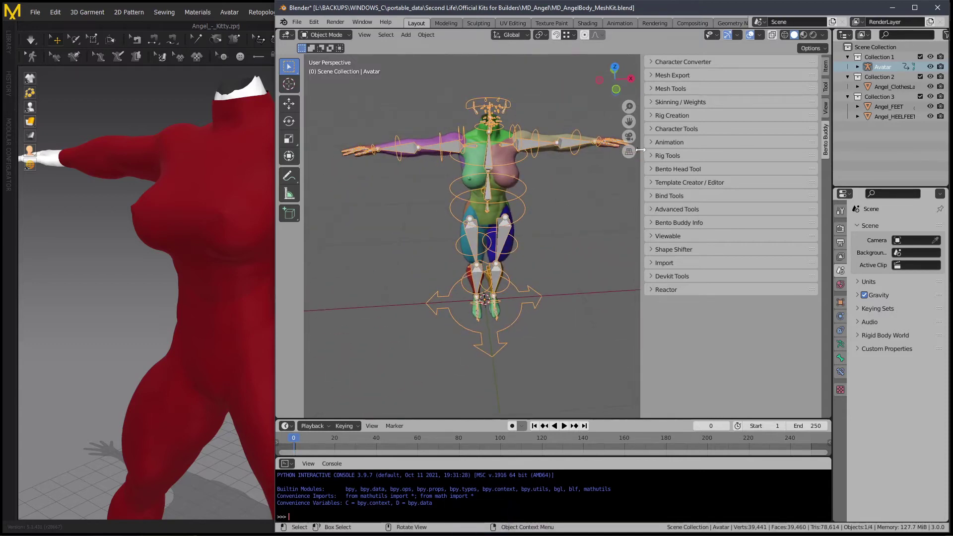
{"action": "left_click", "coordinate": [663, 155]}
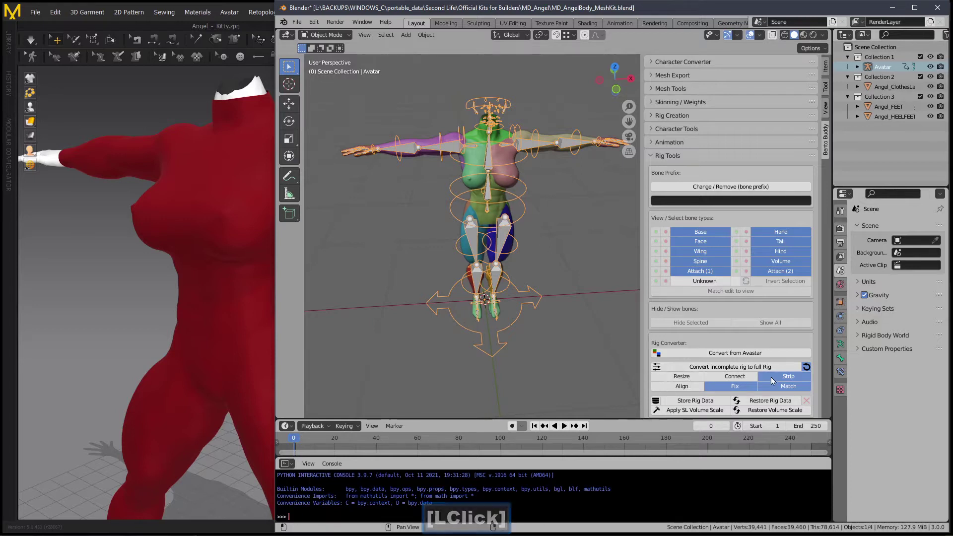
{"action": "left_click", "coordinate": [755, 353]}
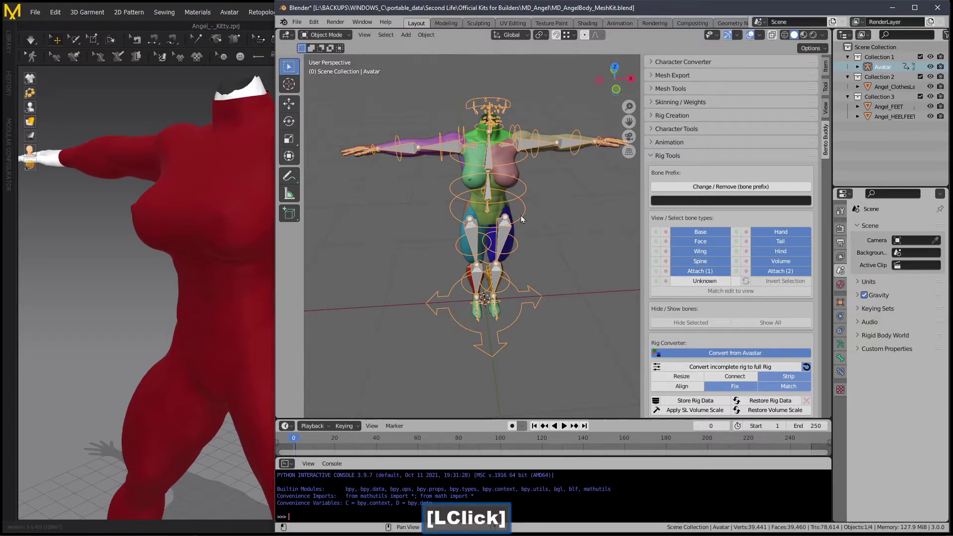
{"action": "middle_click_drag", "start_coordinate": [473, 185], "coordinate": [568, 175], "text": "ctrl"}
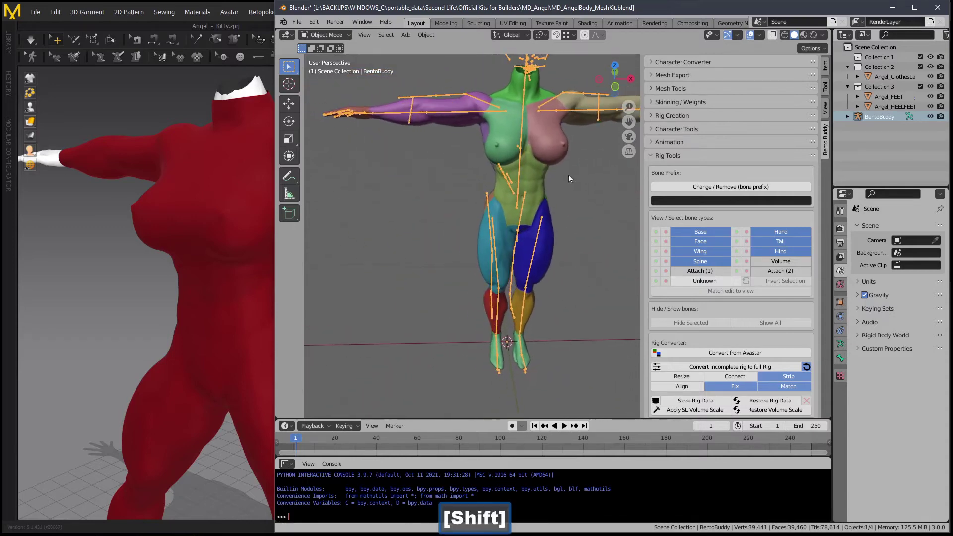
{"action": "left_click", "coordinate": [666, 155]}
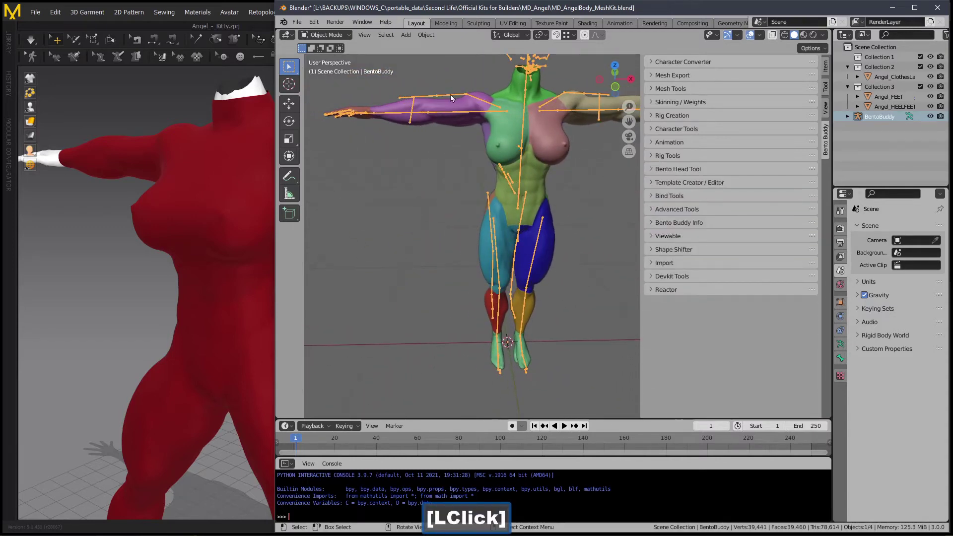
- Put the BentoBuddy armature in Pose Mode and select the left hip bone
{"action": "left_click", "coordinate": [338, 35]}
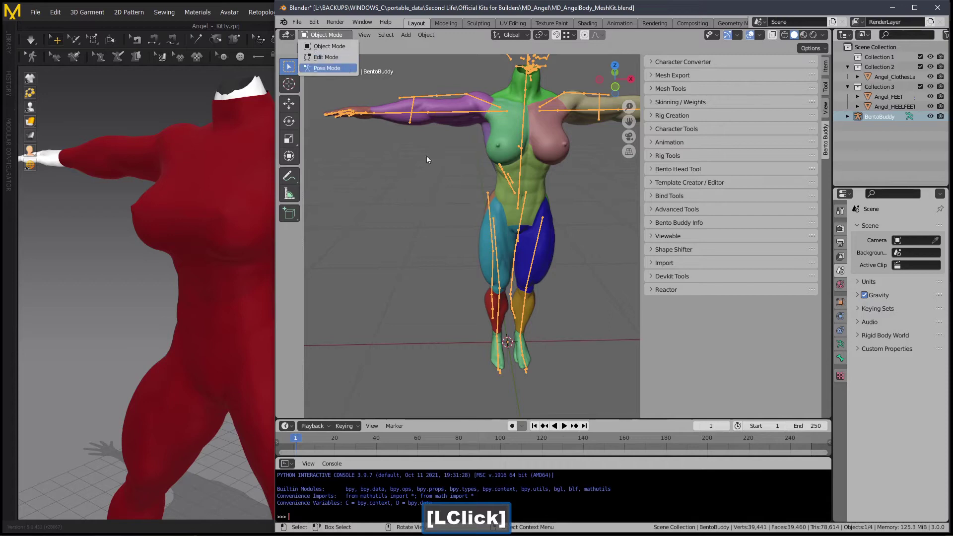
{"action": "left_click", "coordinate": [532, 244]}
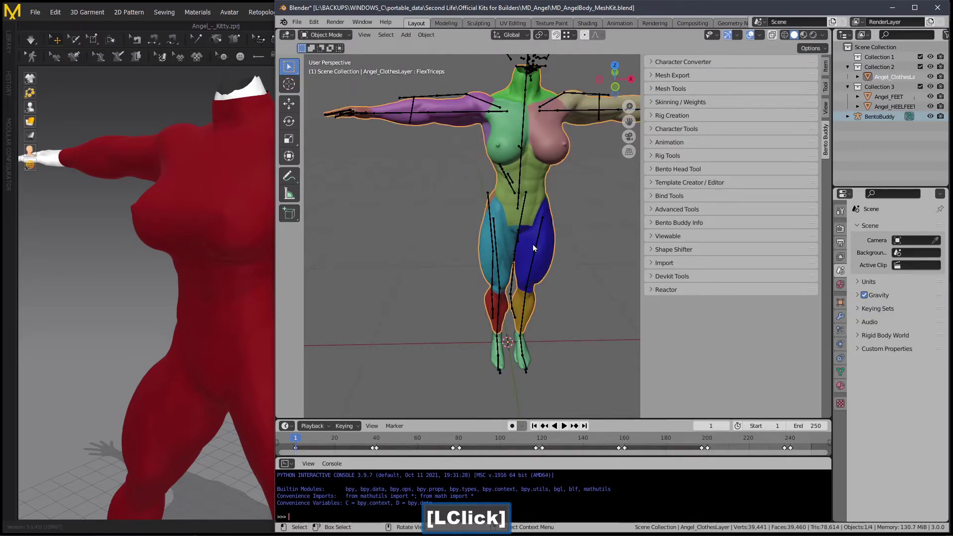
{"action": "left_click", "coordinate": [533, 244]}
{"action": "left_click", "coordinate": [335, 23]}
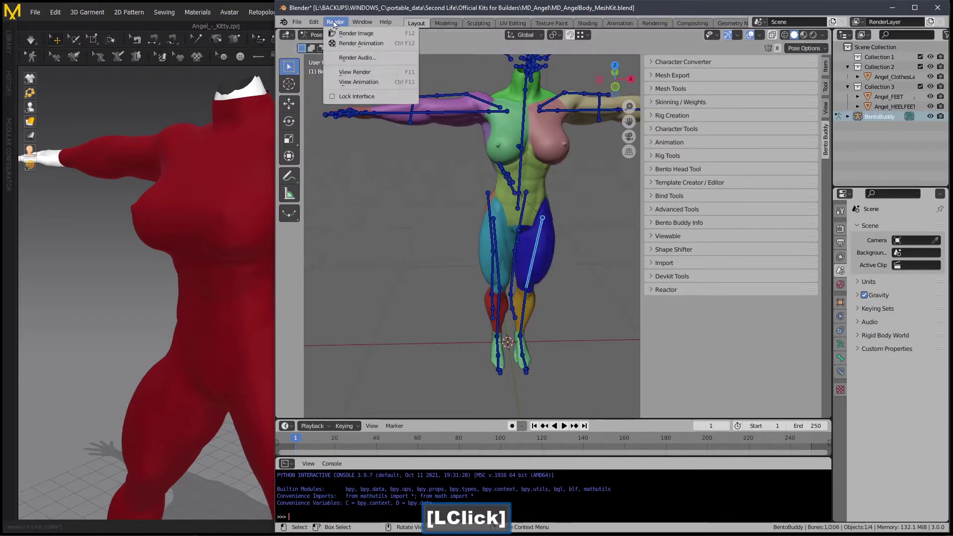
{"action": "left_click", "coordinate": [346, 97]}
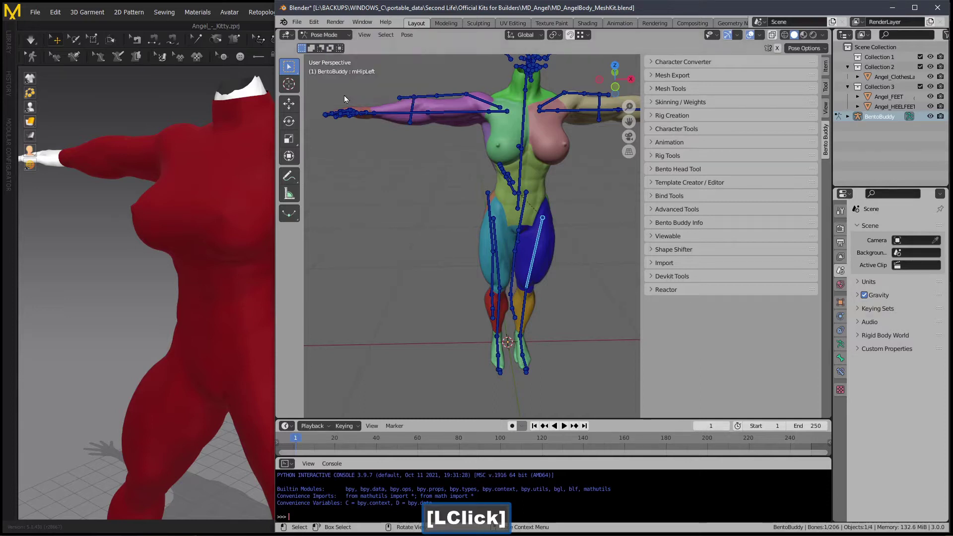
{"action": "left_click", "coordinate": [332, 26]}
{"action": "left_click", "coordinate": [346, 96]}
- Enable Lock Object Modes in the editing options
{"action": "left_click", "coordinate": [314, 22]}
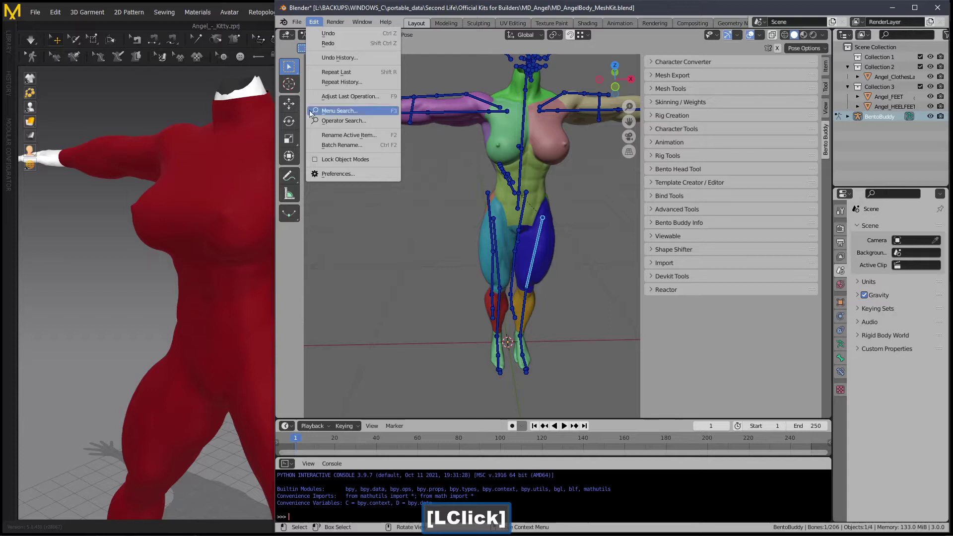
{"action": "left_click", "coordinate": [333, 160]}
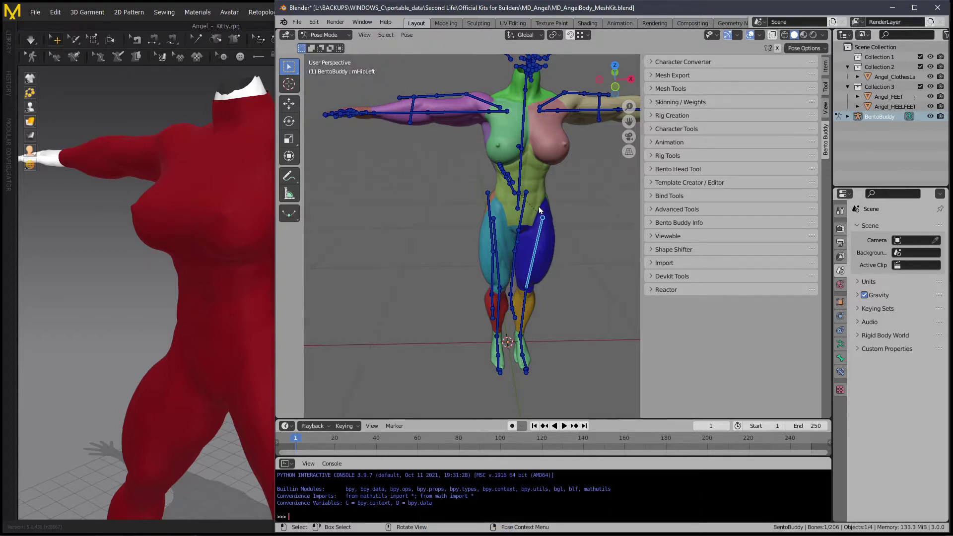
{"action": "key", "text": "1"}
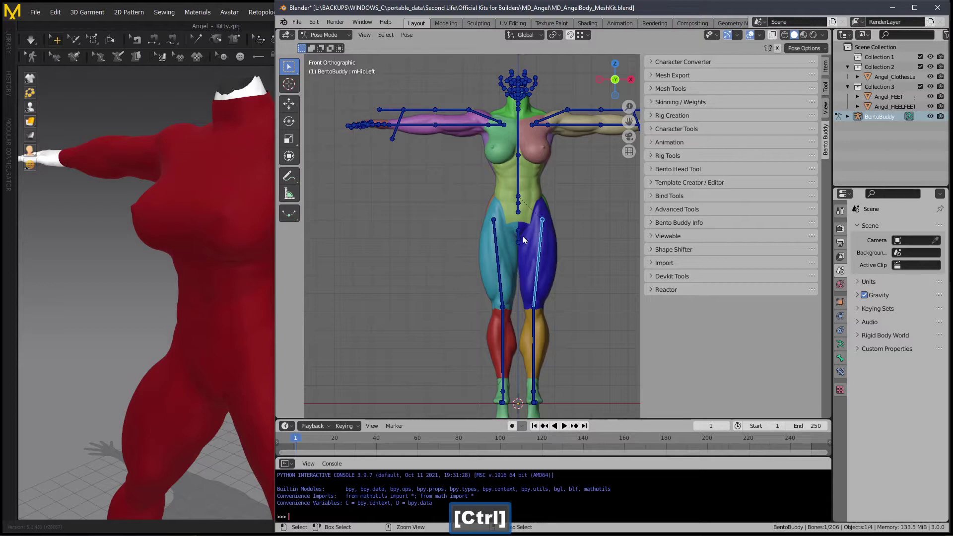
{"action": "middle_click_drag", "start_coordinate": [530, 281], "coordinate": [530, 293], "text": "ctrl"}
{"action": "key", "text": "r"}
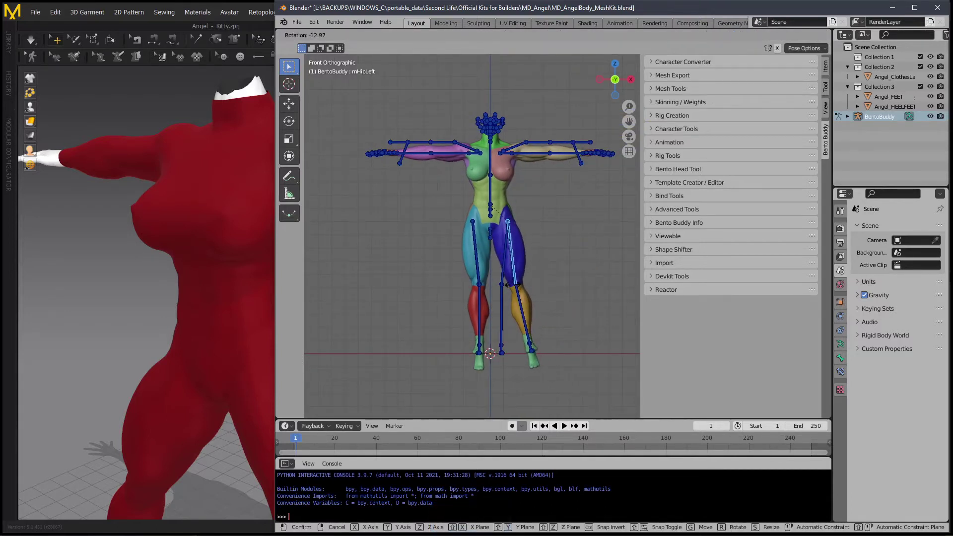
{"action": "right_click", "coordinate": [519, 286]}
{"action": "middle_click_drag", "start_coordinate": [519, 286], "coordinate": [511, 290]}
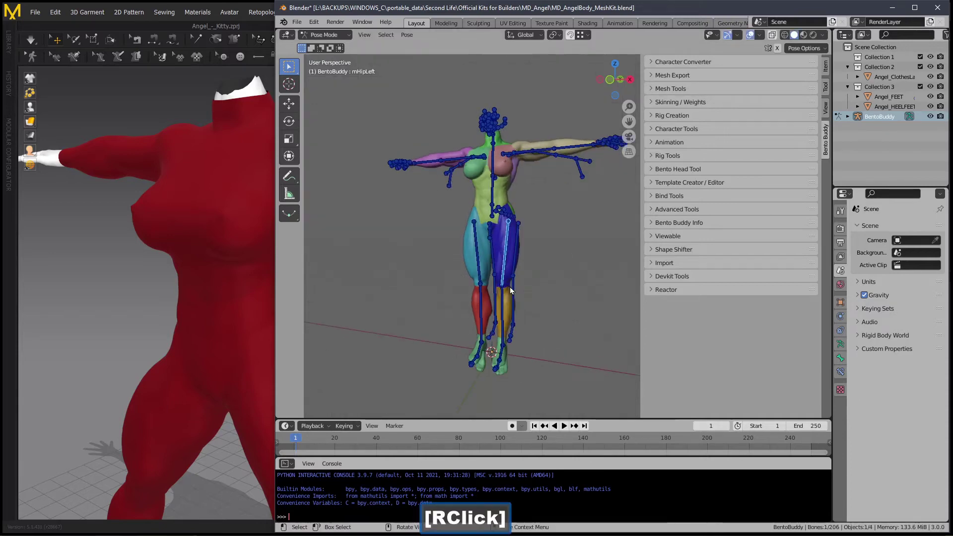
- Set the transform orientation to Local and show the Move object gizmo for the selected bone
{"action": "left_click", "coordinate": [531, 36]}
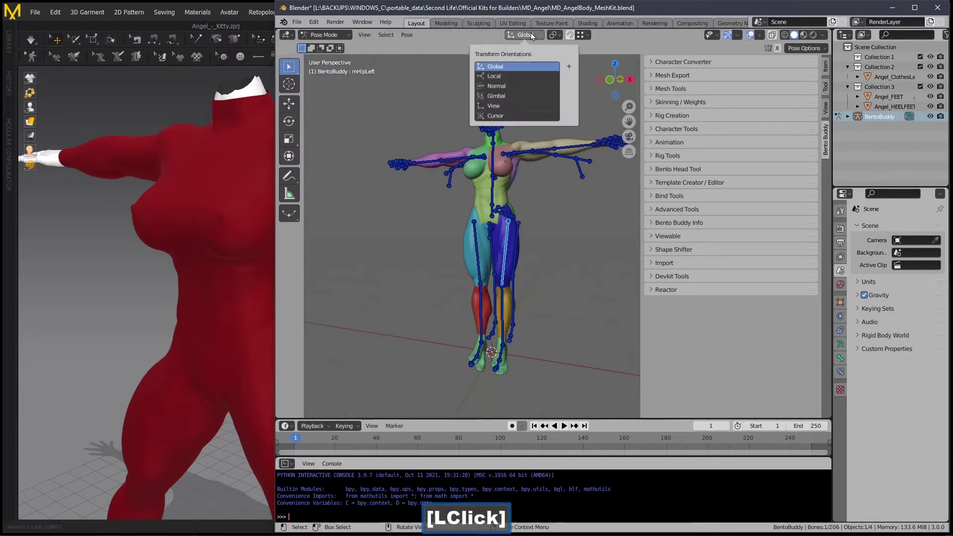
{"action": "left_click", "coordinate": [508, 77]}
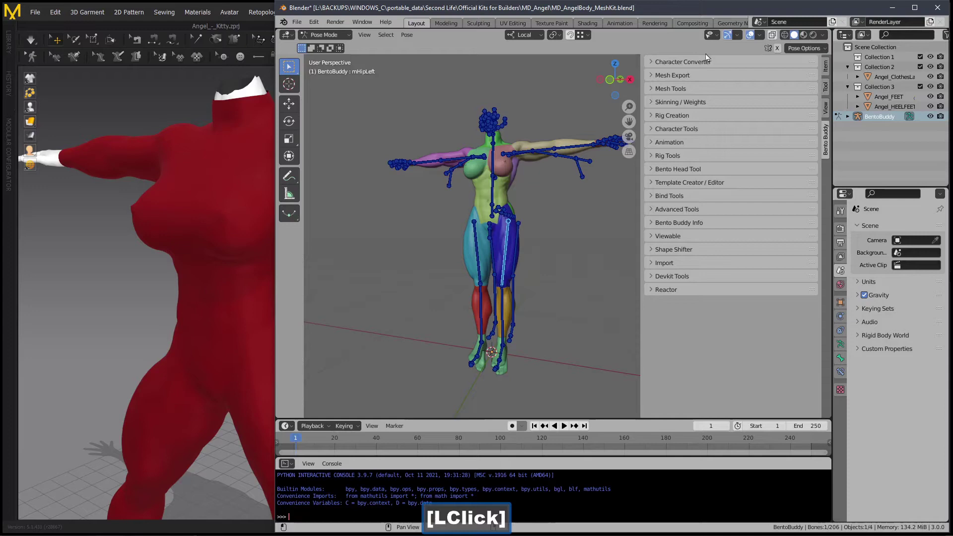
{"action": "left_click", "coordinate": [739, 36]}
{"action": "left_click", "coordinate": [712, 131]}
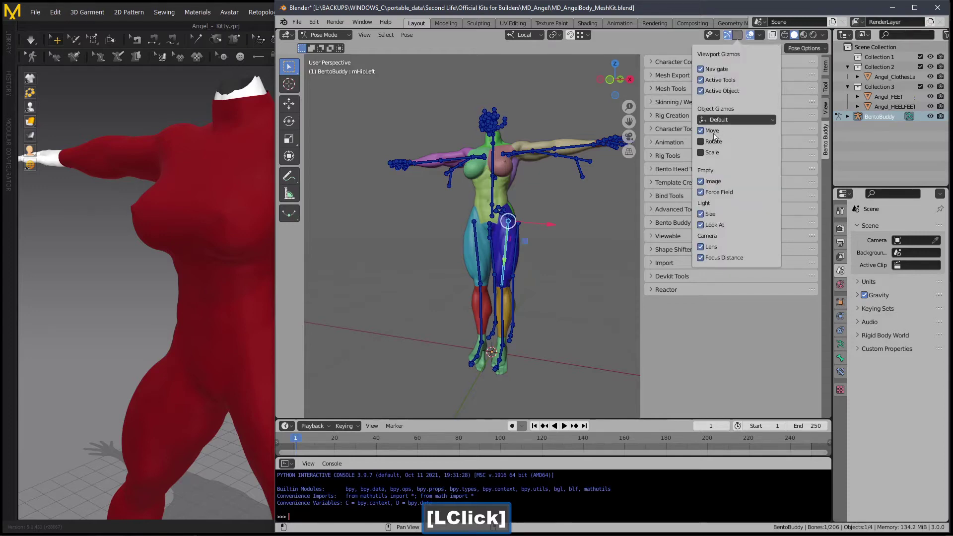
{"action": "middle_click_drag", "start_coordinate": [596, 292], "coordinate": [509, 300]}
{"action": "right_click", "coordinate": [511, 299]}
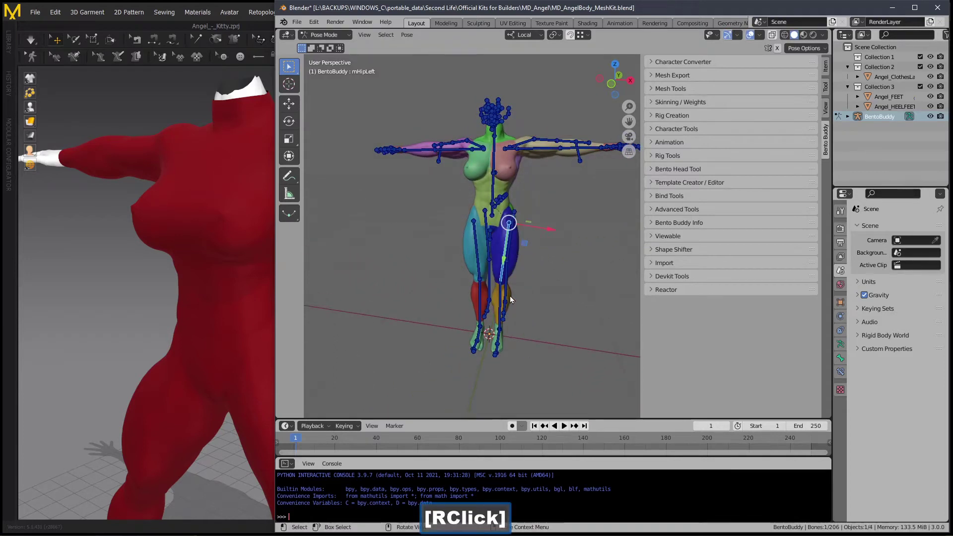
{"action": "key", "text": "r"}
{"action": "key", "text": "z"}
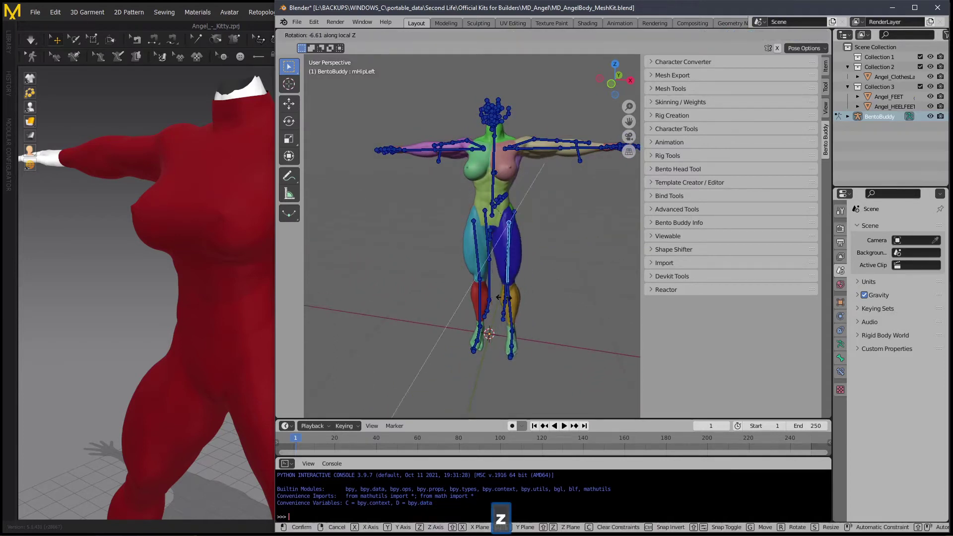
{"action": "type", "text": "30"}
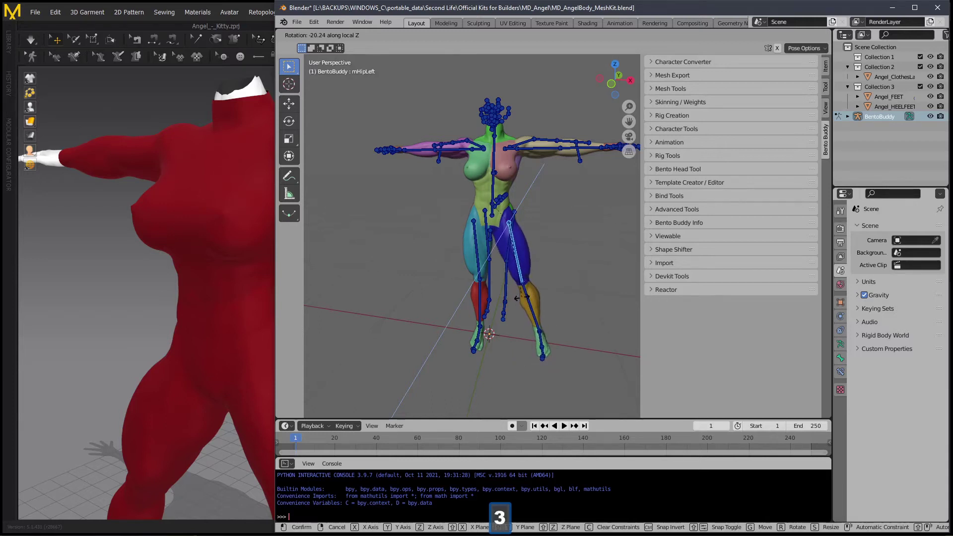
{"action": "right_click", "coordinate": [521, 298]}
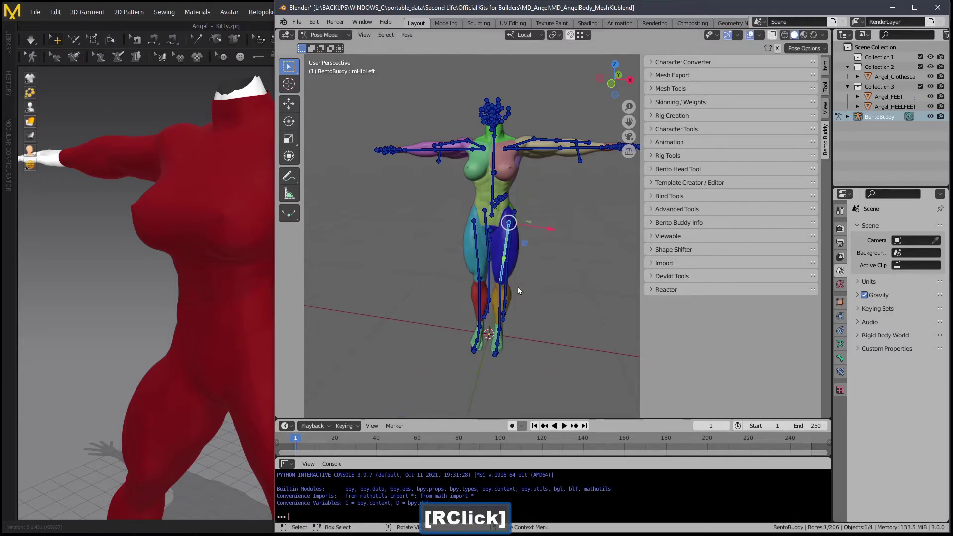
- Rotate the left hip bone -30 degrees about its local Z axis
{"action": "key", "text": "r"}
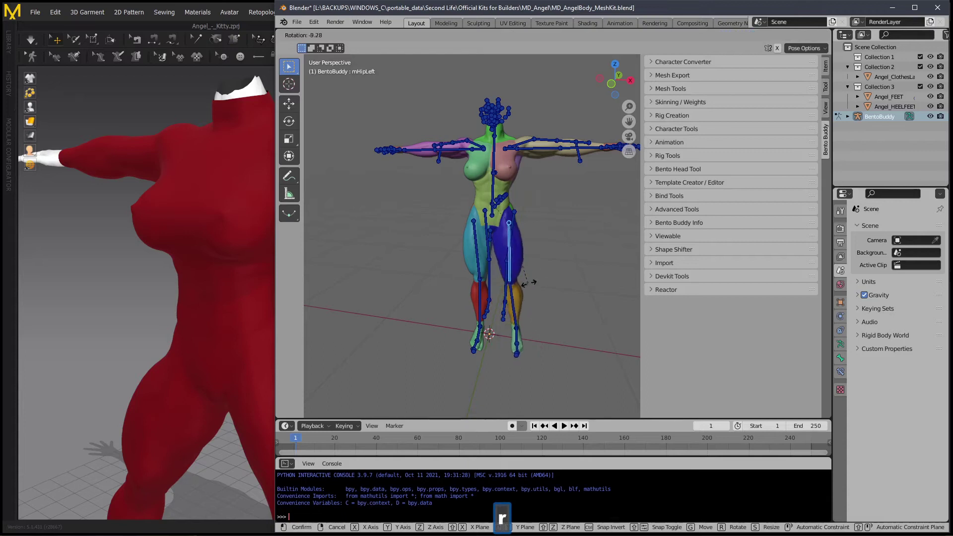
{"action": "key", "text": "z"}
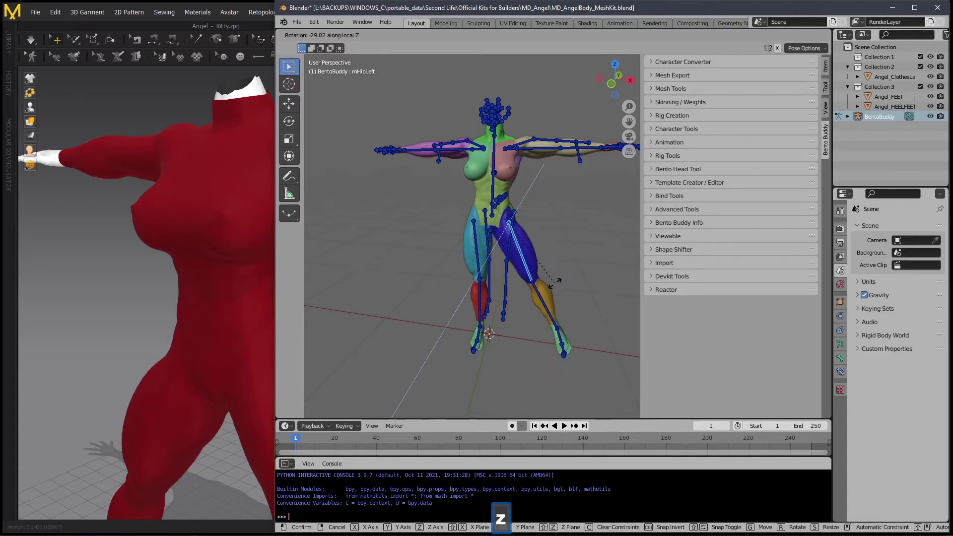
{"action": "type", "text": "-30"}
{"action": "key", "text": "Return"}
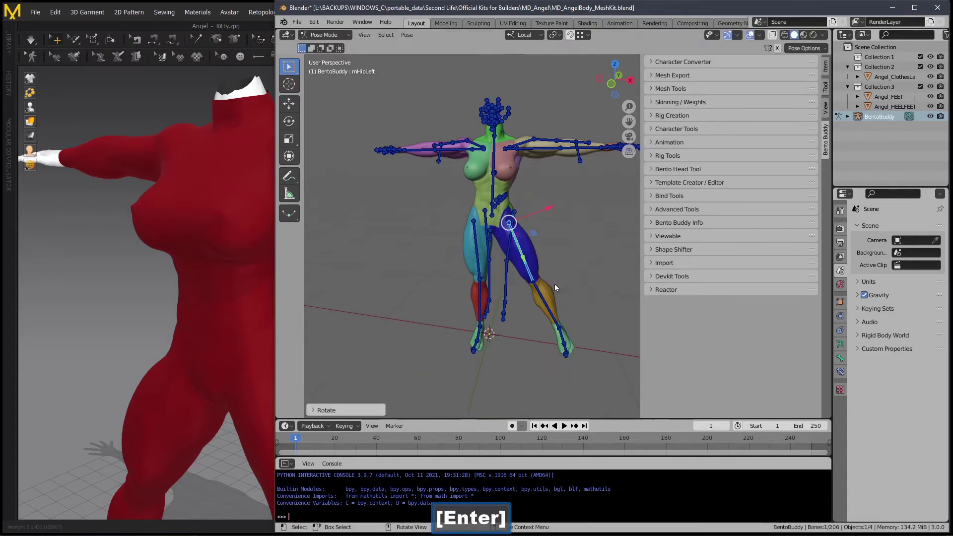
- Rotate the right hip bone 30 degrees about its local Z axis
{"action": "left_click", "coordinate": [479, 263]}
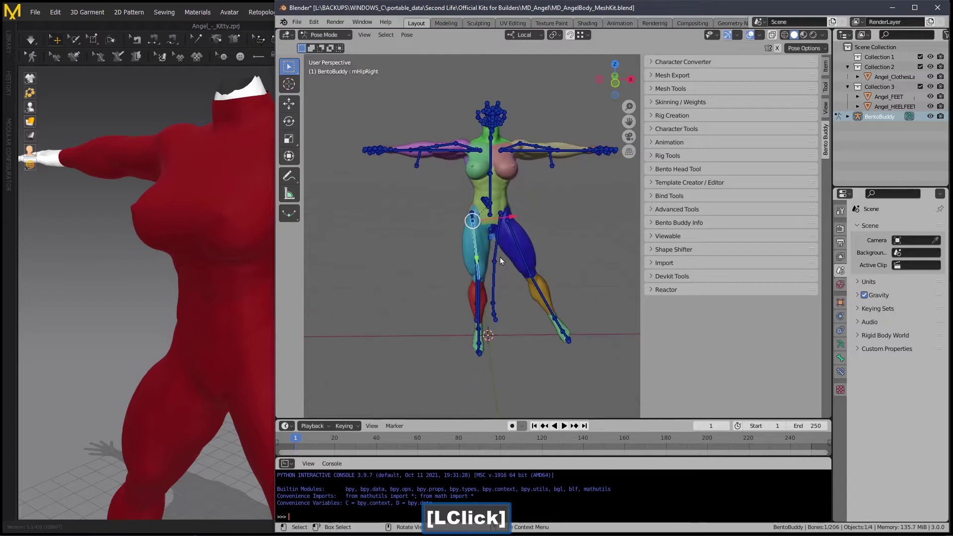
{"action": "key", "text": "r"}
{"action": "type", "text": "z"}
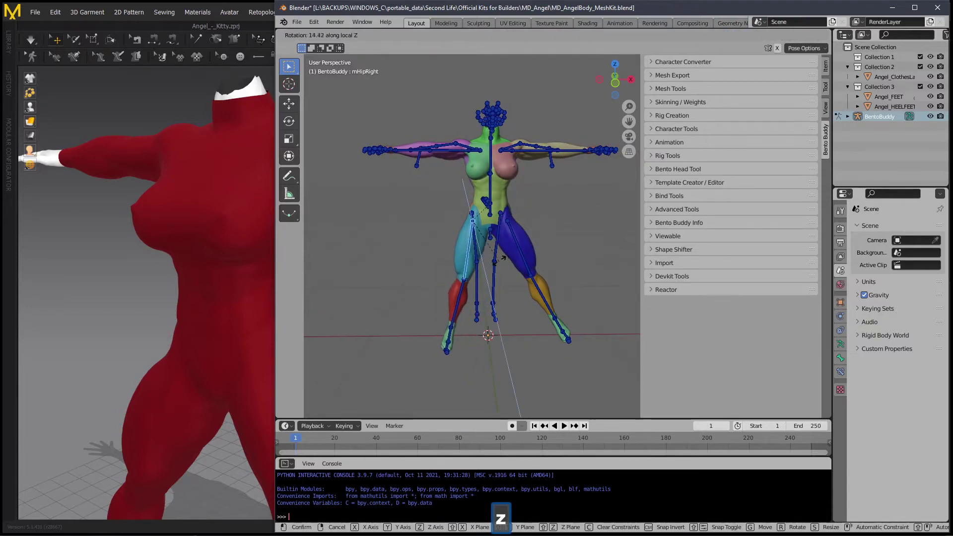
{"action": "type", "text": "30"}
{"action": "key", "text": "Return"}
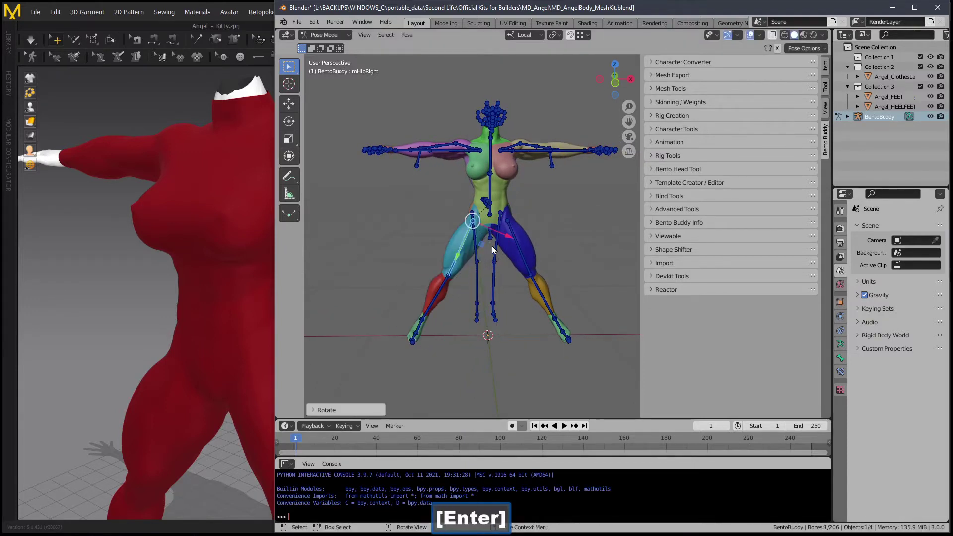
- Select all the armature's bones, jump to the first frame and make Rotation the active keying set
{"action": "mouse_move", "coordinate": [450, 219]}
{"action": "middle_mouse_down", "text": "ctrl"}
{"action": "mouse_move", "coordinate": [448, 229]}
{"action": "mouse_move", "coordinate": [446, 217]}
{"action": "middle_mouse_up", "text": "ctrl"}
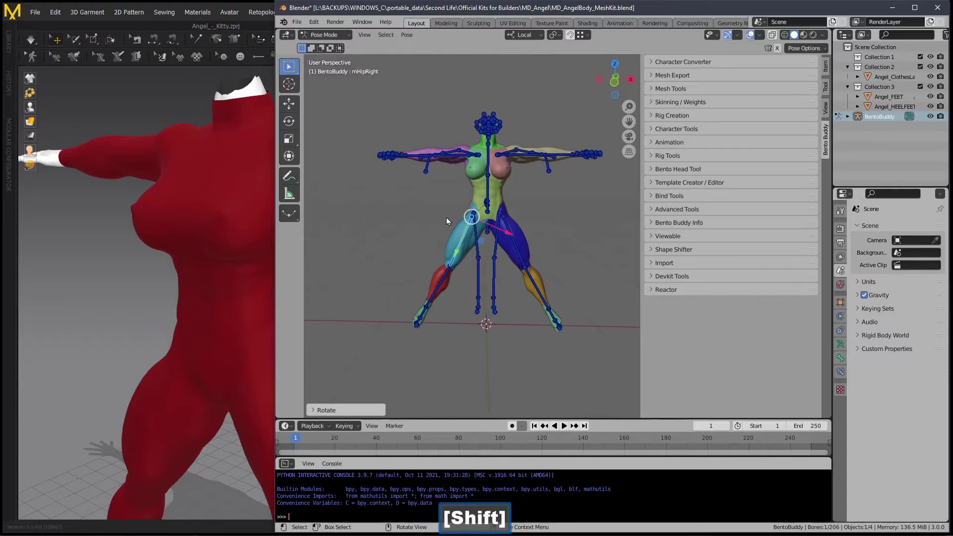
{"action": "key", "text": "a"}
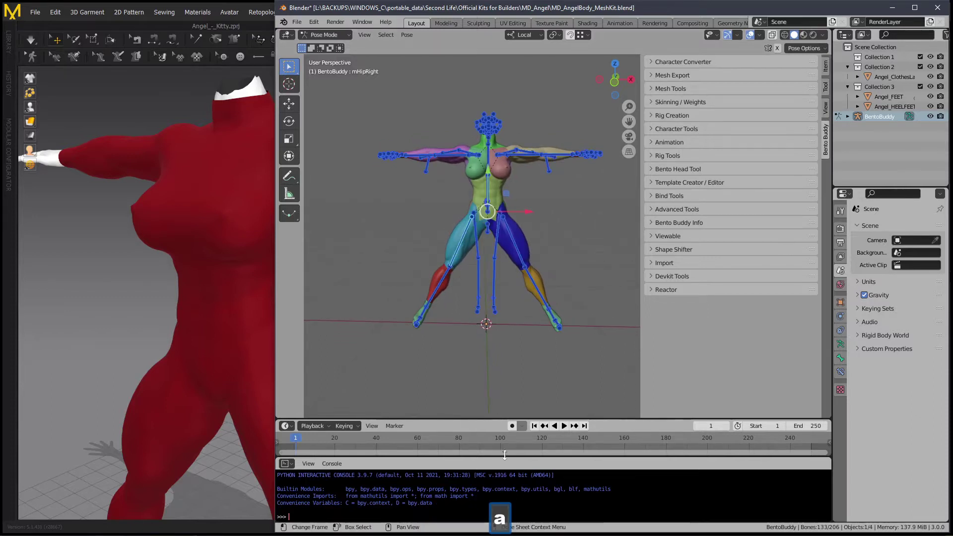
{"action": "left_click", "coordinate": [535, 426]}
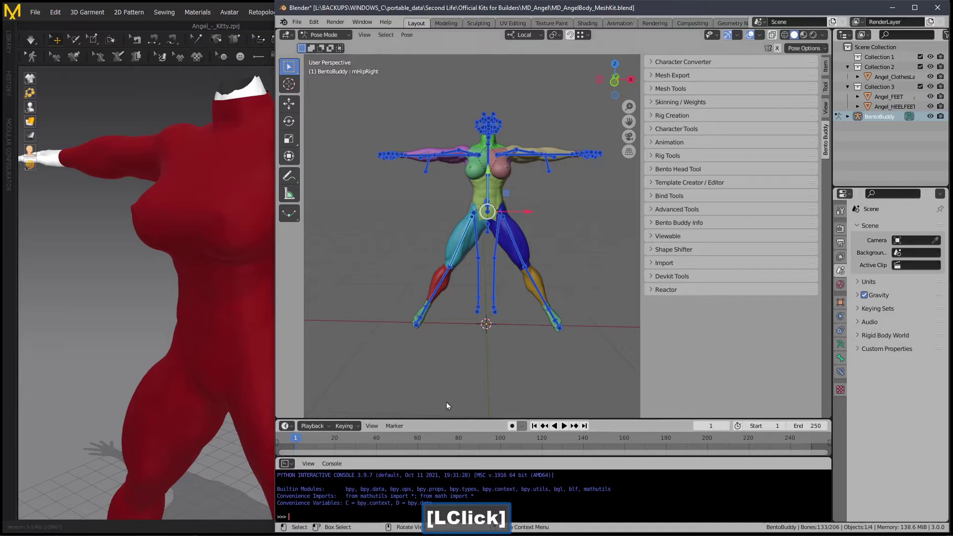
{"action": "left_click", "coordinate": [354, 429]}
{"action": "left_click", "coordinate": [350, 372]}
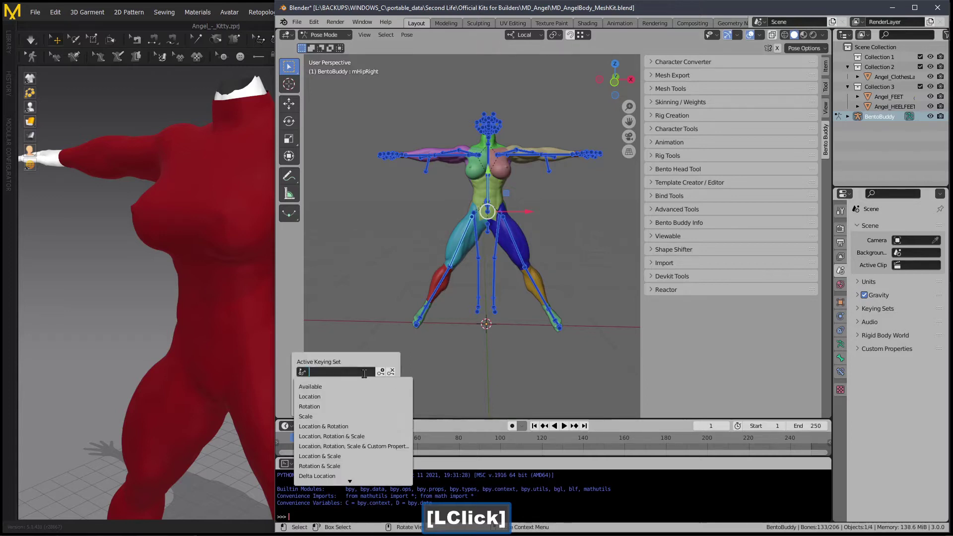
{"action": "left_click", "coordinate": [349, 406]}
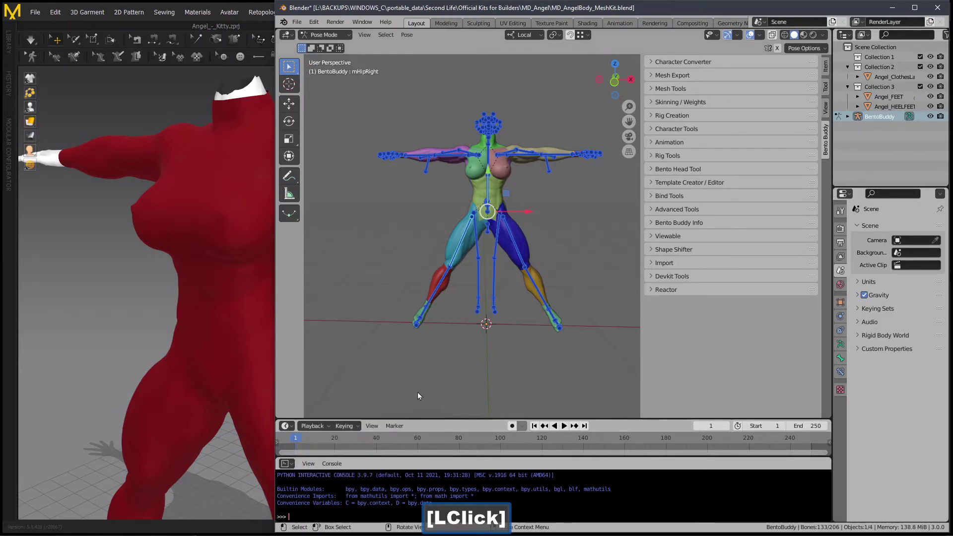
- Insert rotation keyframes for all selected bones at frame 1
{"action": "left_click", "coordinate": [345, 426]}
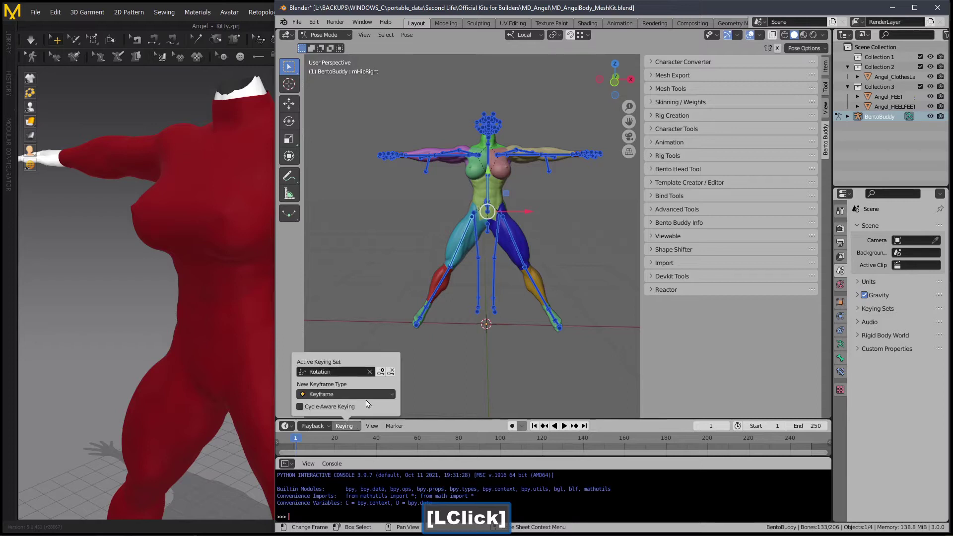
{"action": "left_click", "coordinate": [381, 372]}
{"action": "middle_click_drag", "start_coordinate": [546, 292], "coordinate": [448, 227]}
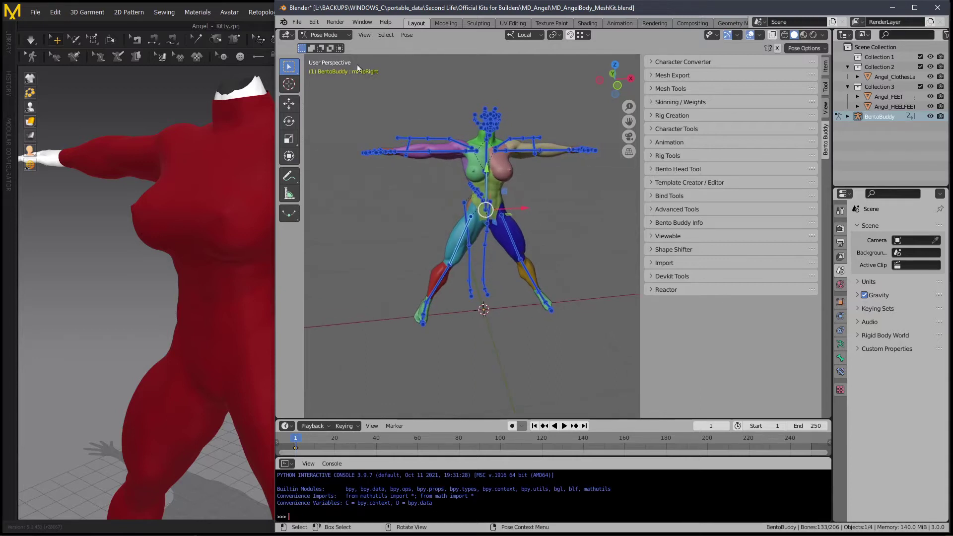
- Switch the armature from Pose Mode to Object Mode and select the Angel_ClothesLayer mesh
{"action": "left_click", "coordinate": [330, 44]}
{"action": "left_click", "coordinate": [323, 39]}
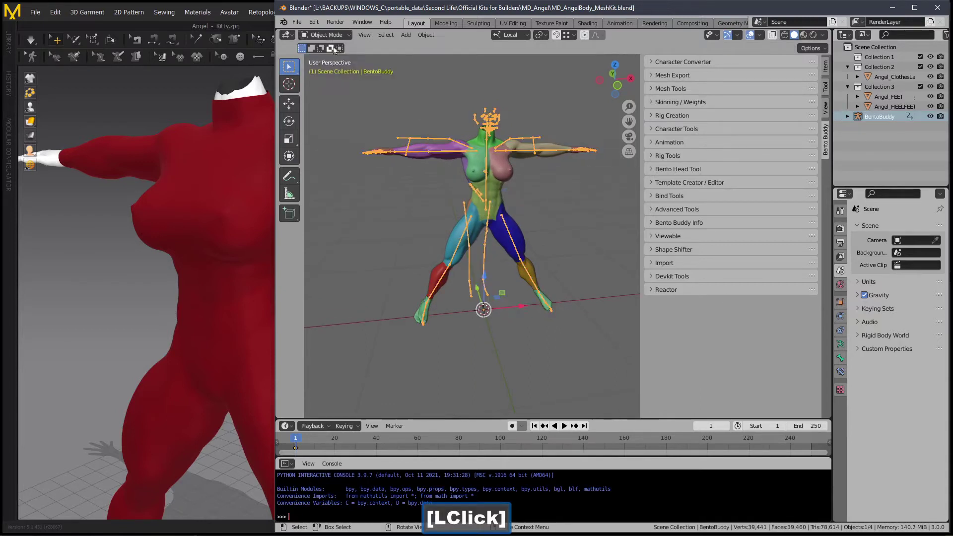
{"action": "middle_click_drag", "start_coordinate": [416, 180], "coordinate": [412, 178], "text": "ctrl"}
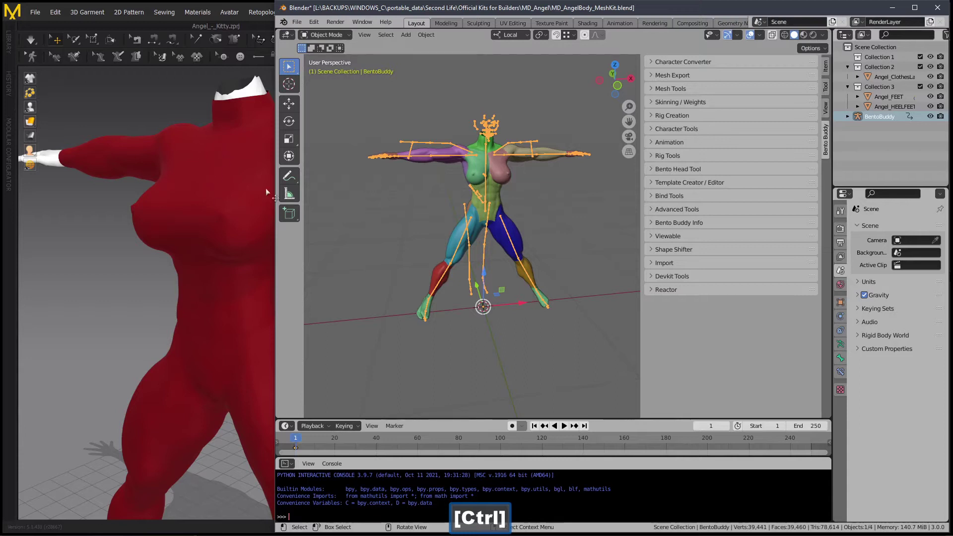
{"action": "left_click", "coordinate": [501, 184]}
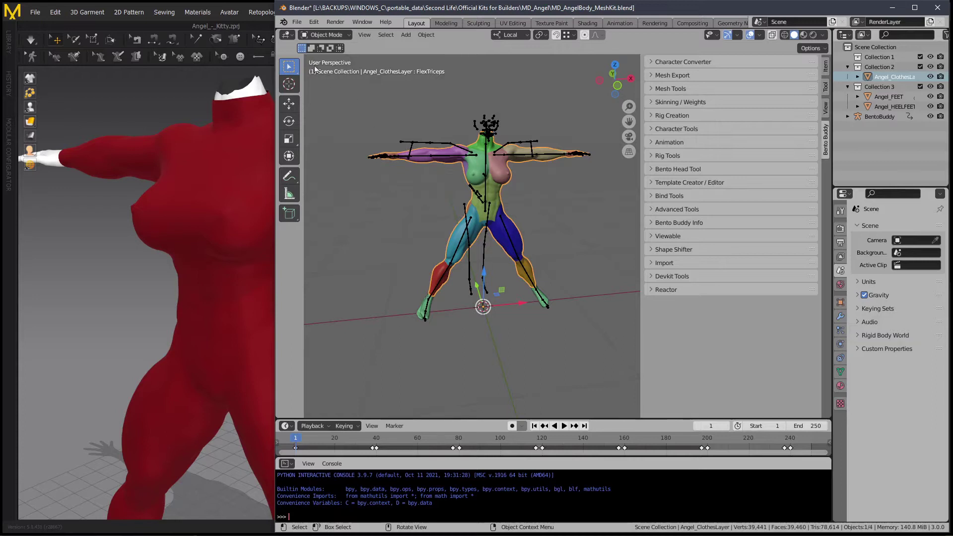
- Export the posed avatar as the Wavefront file MD_AngelBody_MeshKit.obj into the bookmarked test_material folder, with modifiers applied
{"action": "left_click", "coordinate": [297, 24]}
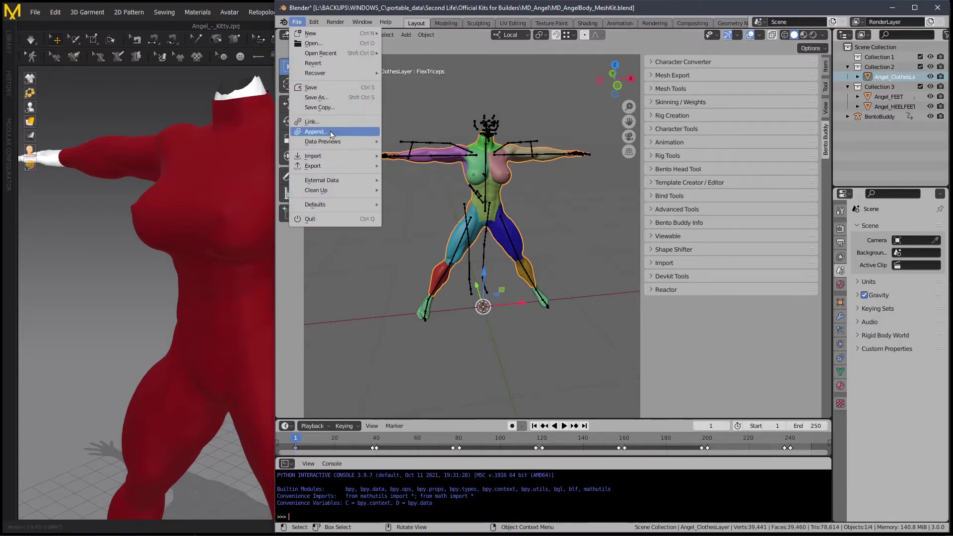
{"action": "mouse_move", "coordinate": [333, 170]}
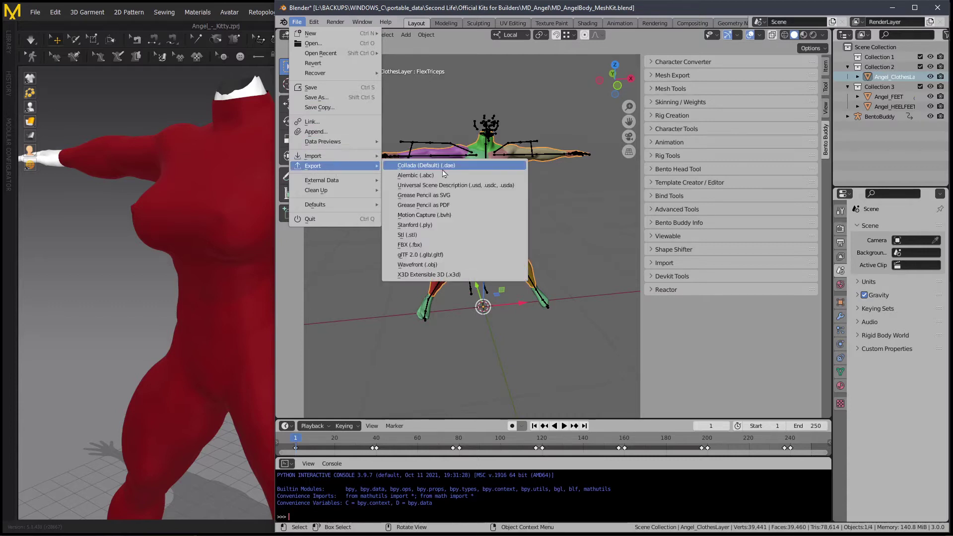
{"action": "left_click", "coordinate": [475, 265]}
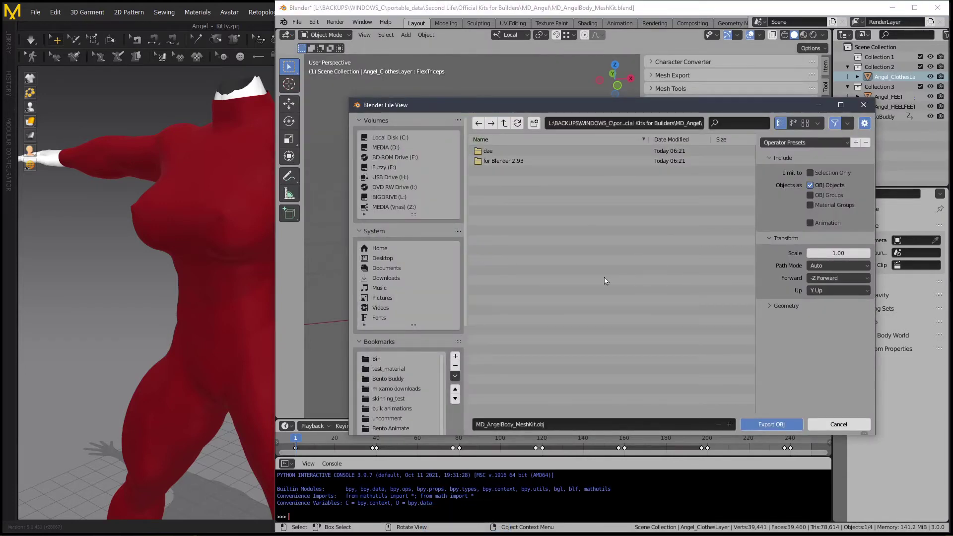
{"action": "left_click", "coordinate": [404, 367]}
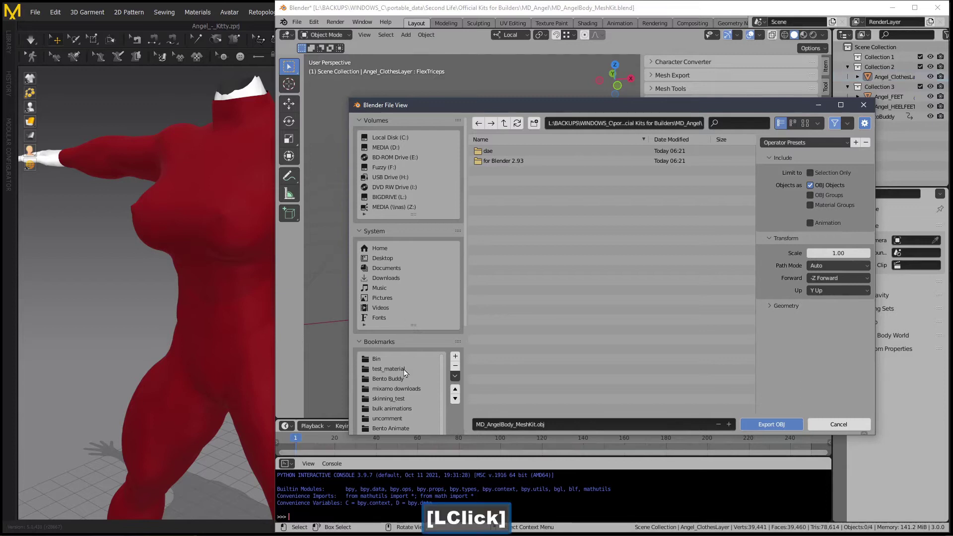
{"action": "left_click", "coordinate": [403, 368]}
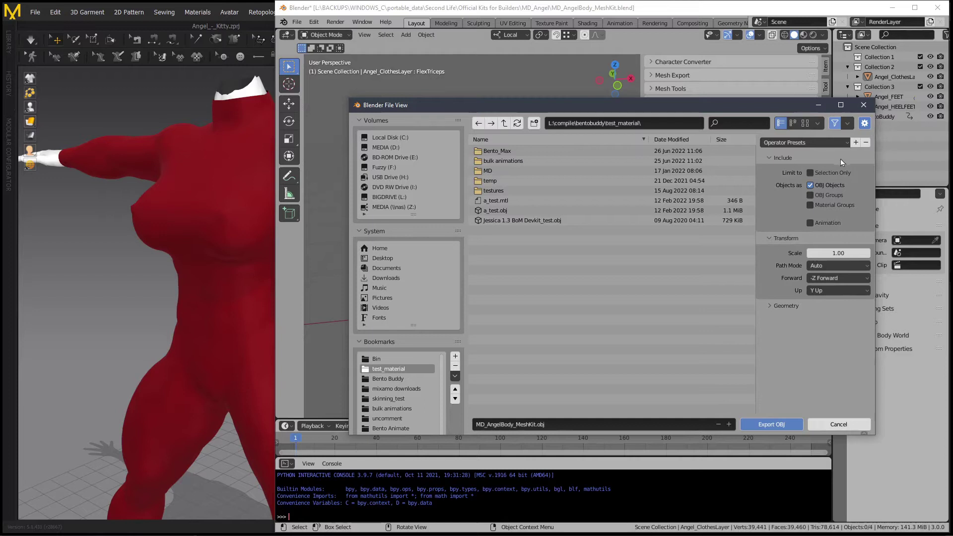
{"action": "left_click", "coordinate": [768, 307]}
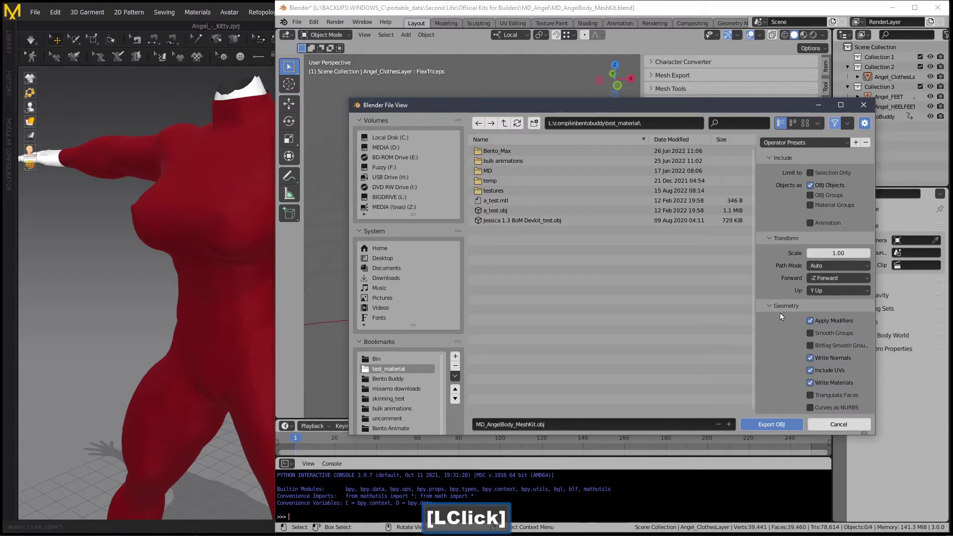
{"action": "left_click", "coordinate": [771, 426]}
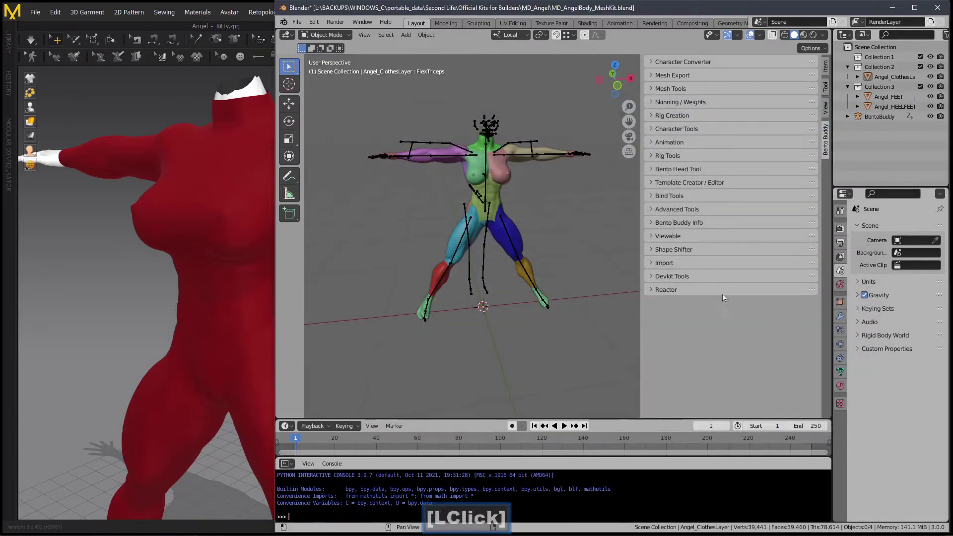
- Reselect the clothes layer mesh and re-export it over MD_AngelBody_MeshKit.obj, limited to Selection Only
{"action": "left_click", "coordinate": [506, 200]}
{"action": "left_click", "coordinate": [296, 22]}
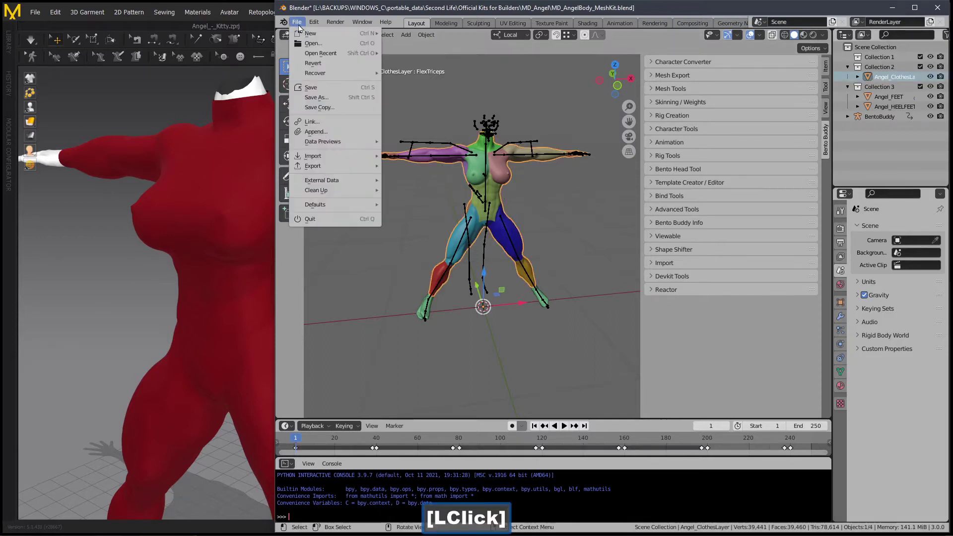
{"action": "mouse_move", "coordinate": [338, 165]}
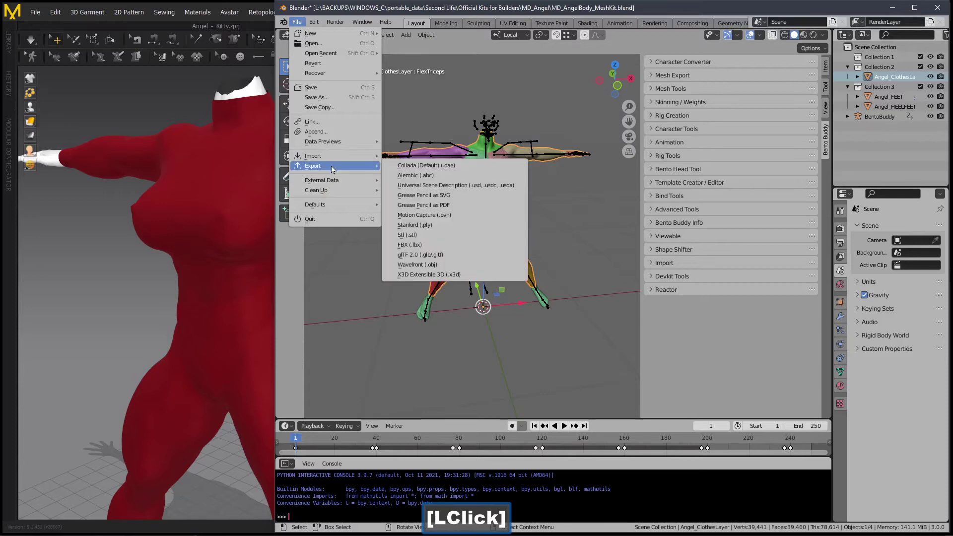
{"action": "left_click", "coordinate": [457, 264]}
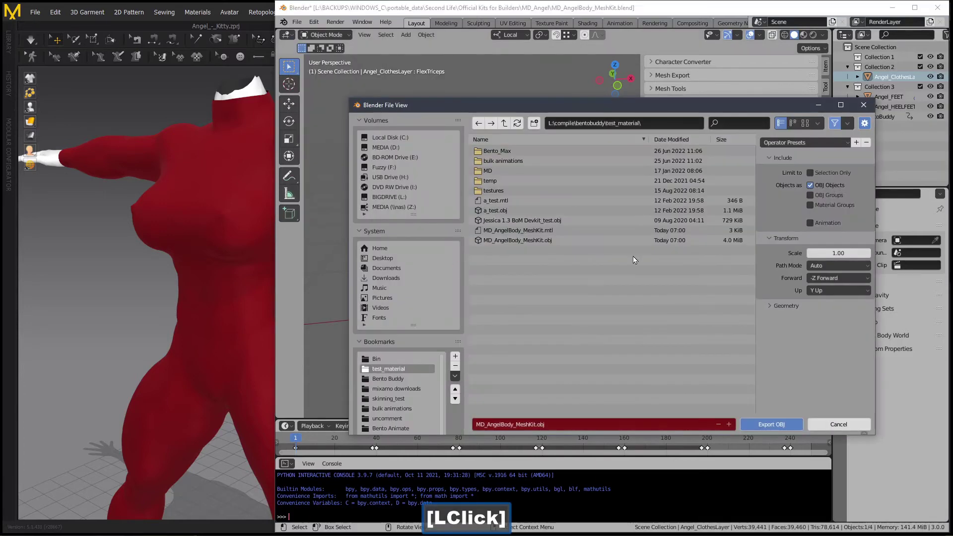
{"action": "left_click", "coordinate": [809, 173]}
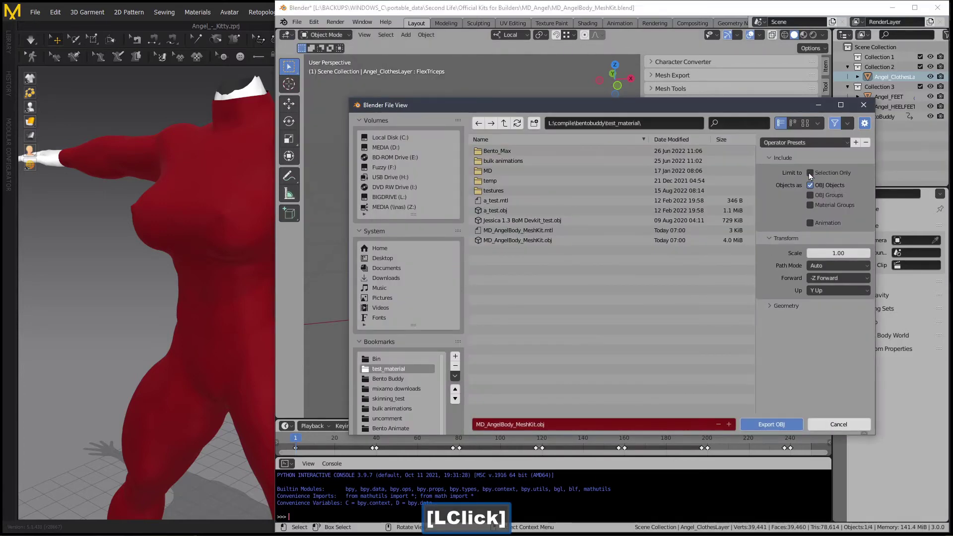
{"action": "left_click", "coordinate": [768, 424]}
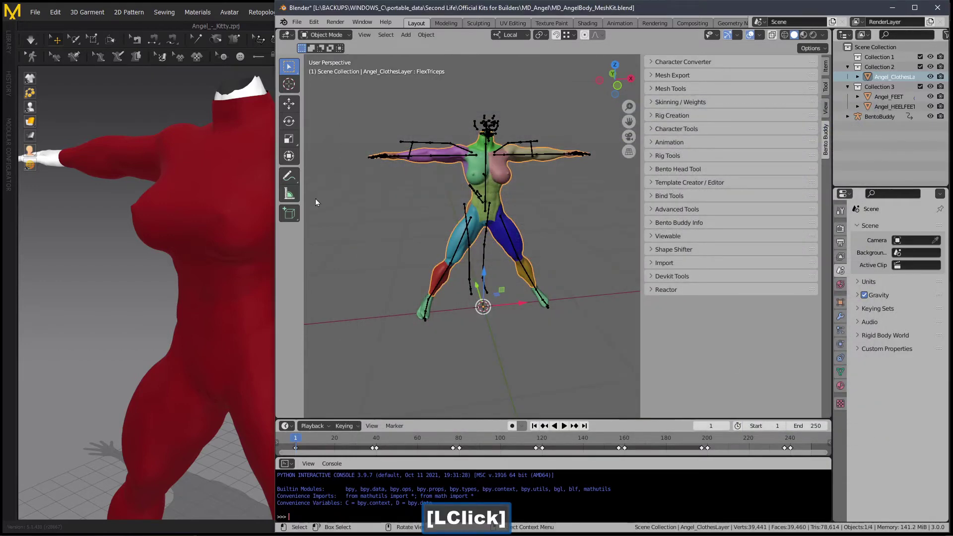
- Switch to Marvelous Designer and delete the existing white avatar from inside the red bodysuit
{"action": "left_click", "coordinate": [235, 90]}
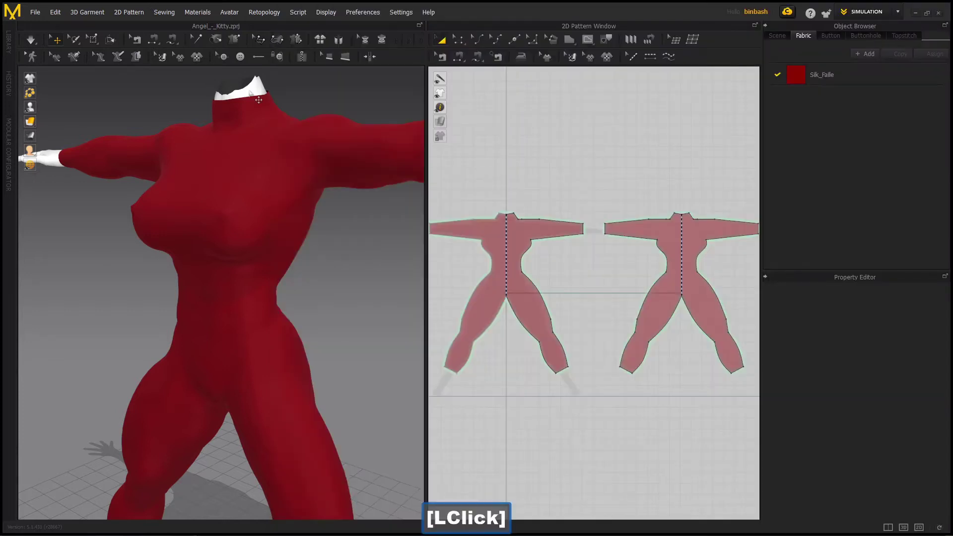
{"action": "left_click", "coordinate": [258, 100]}
{"action": "key", "text": "Delete"}
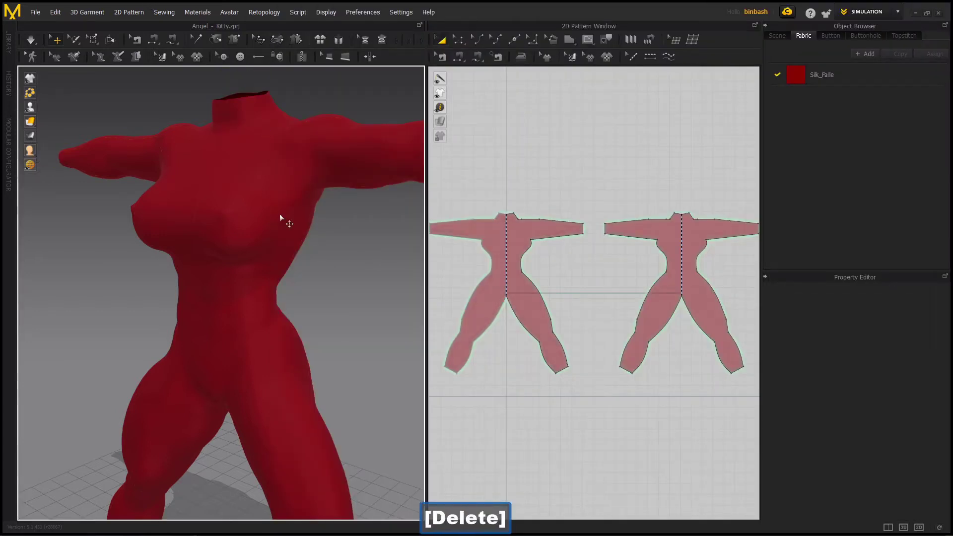
- Start adding an avatar file and browse to the compile\bentobuddy\test_material folder on the BIGDRIVE (L:) drive
{"action": "left_click", "coordinate": [38, 13]}
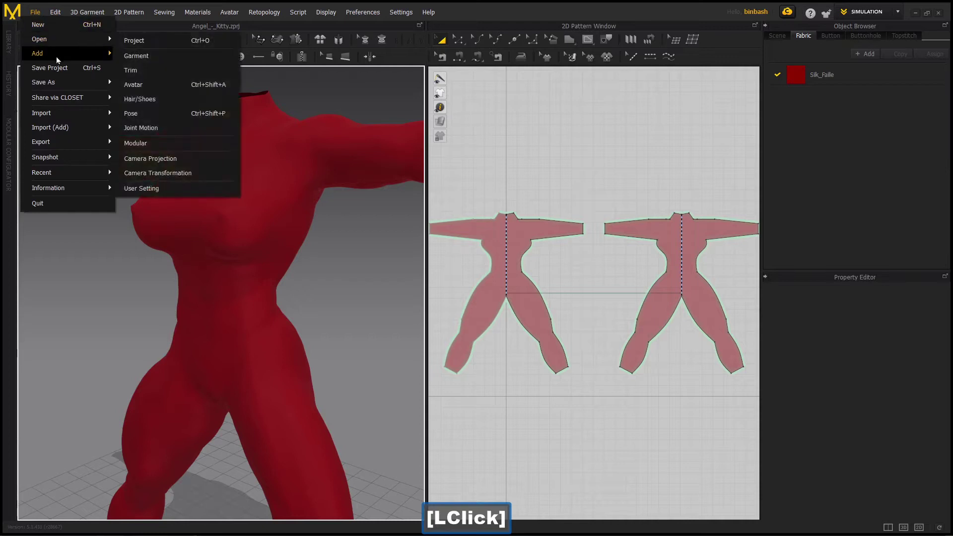
{"action": "mouse_move", "coordinate": [58, 55]}
{"action": "left_click", "coordinate": [145, 84]}
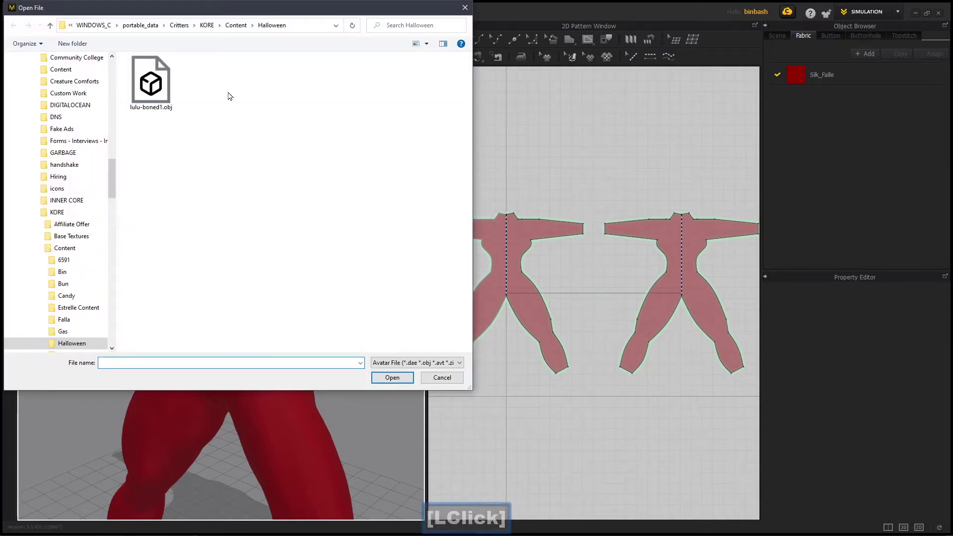
{"action": "left_click", "coordinate": [102, 26]}
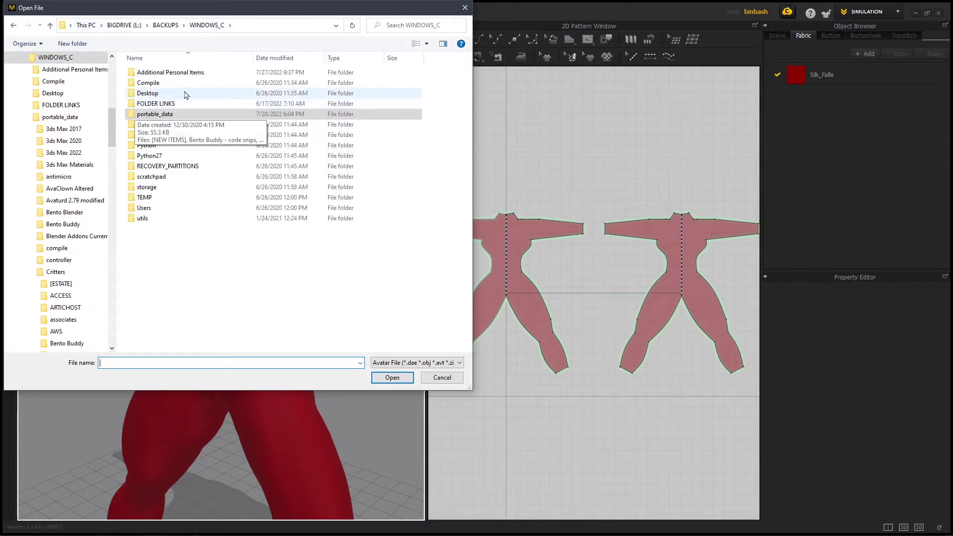
{"action": "left_click", "coordinate": [124, 26]}
{"action": "left_click", "coordinate": [171, 97]}
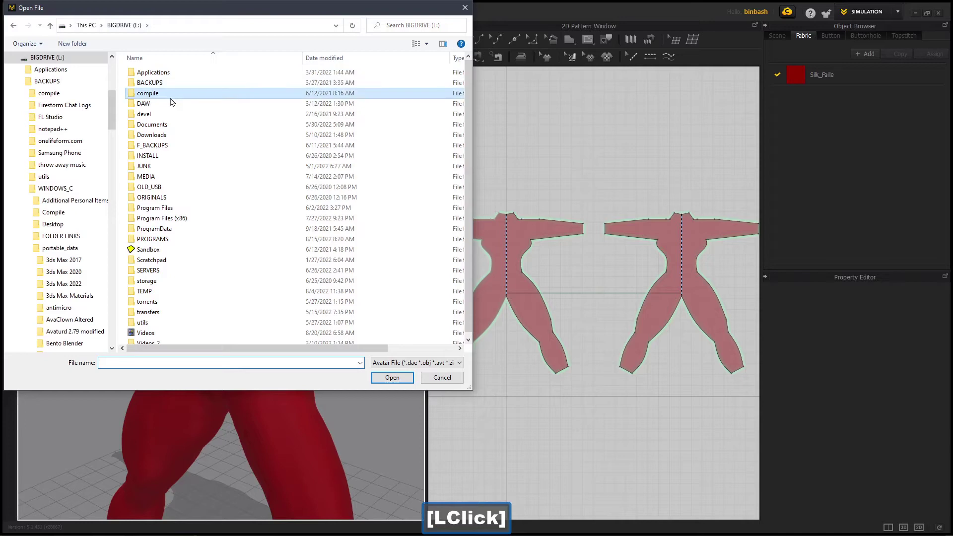
{"action": "double_click", "coordinate": [171, 99]}
{"action": "double_click", "coordinate": [170, 94]}
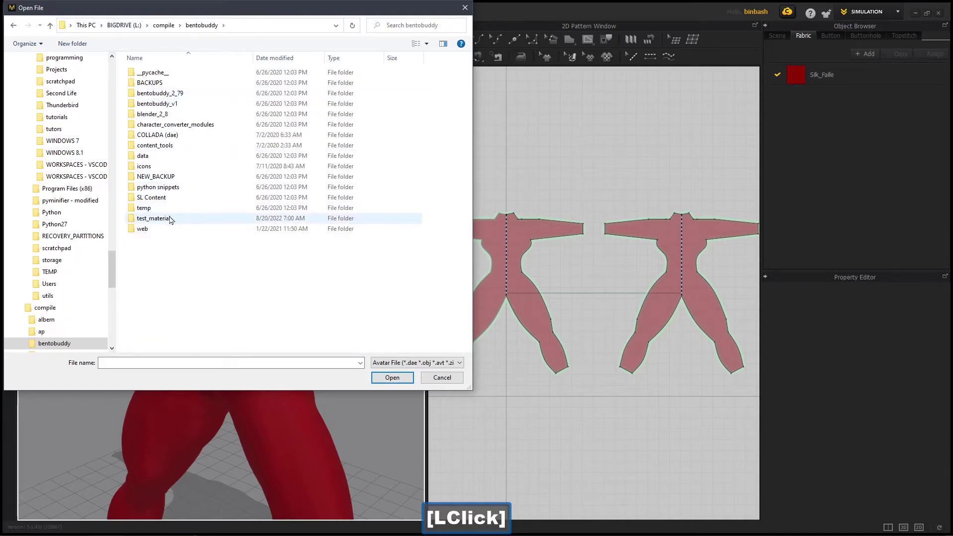
{"action": "double_click", "coordinate": [170, 218]}
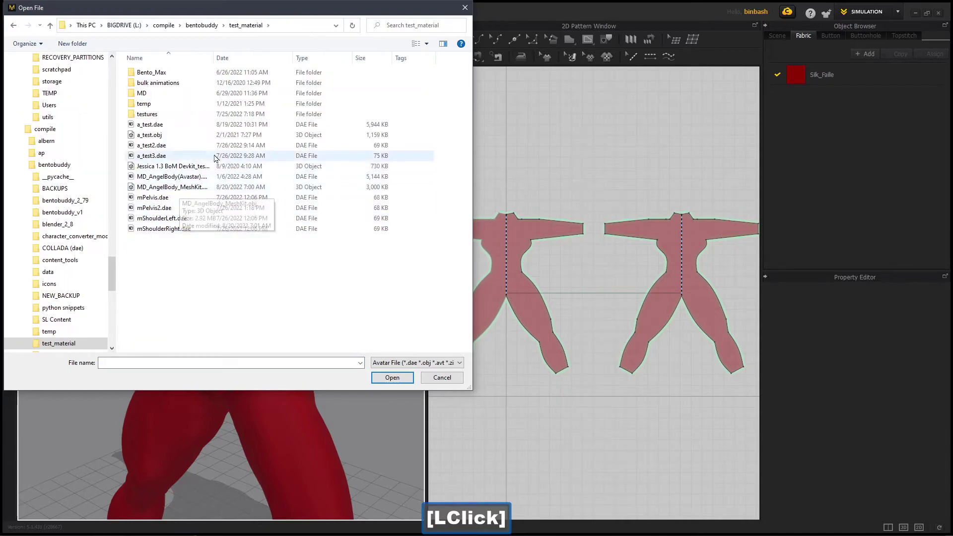
- Load MD_AngelBody_MeshKit.obj as an avatar with Load Type Add and the scale in m
{"action": "left_click_drag", "start_coordinate": [214, 57], "coordinate": [309, 58]}
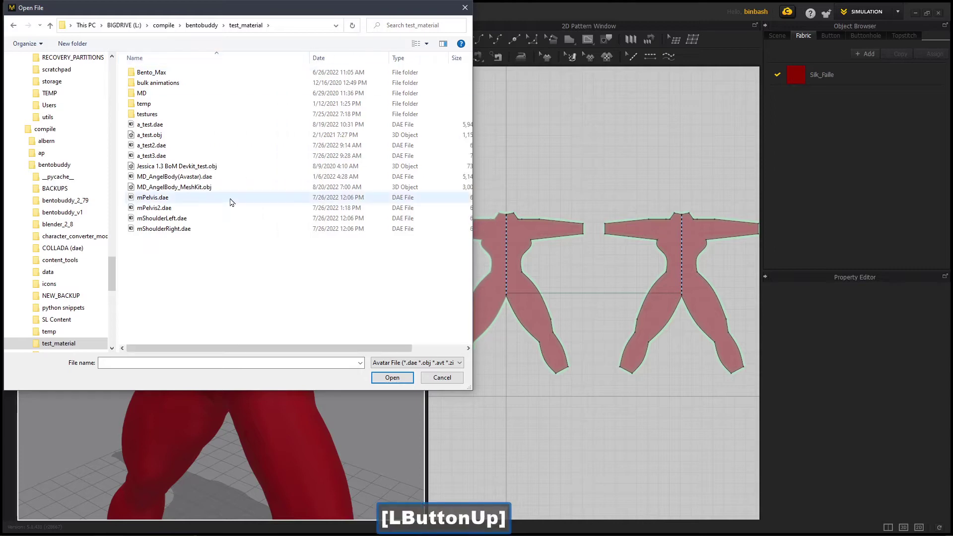
{"action": "double_click", "coordinate": [228, 187]}
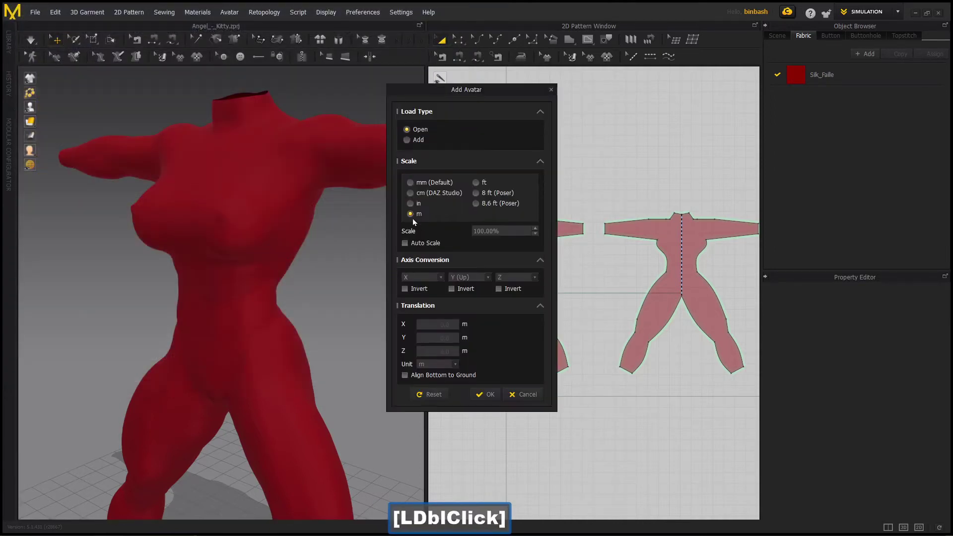
{"action": "left_click", "coordinate": [407, 140]}
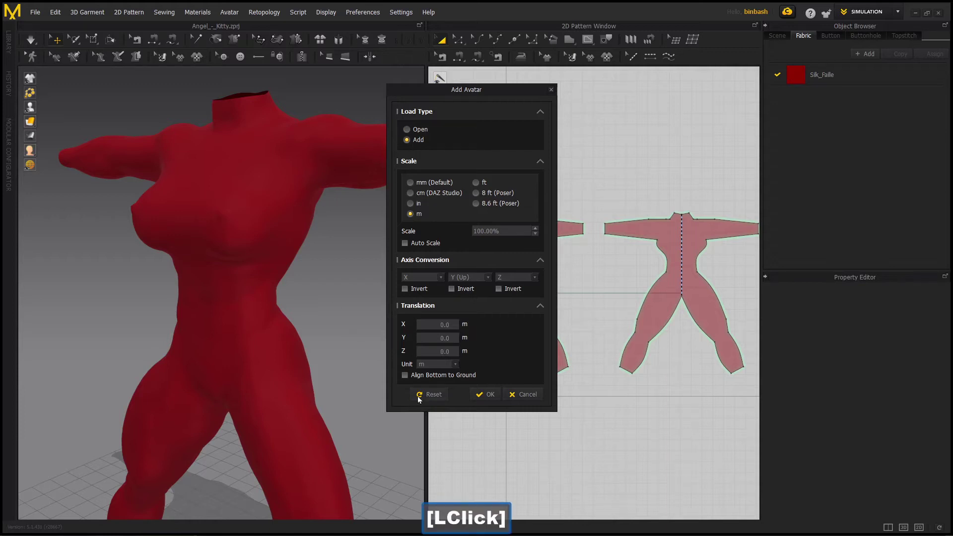
{"action": "left_click", "coordinate": [484, 395]}
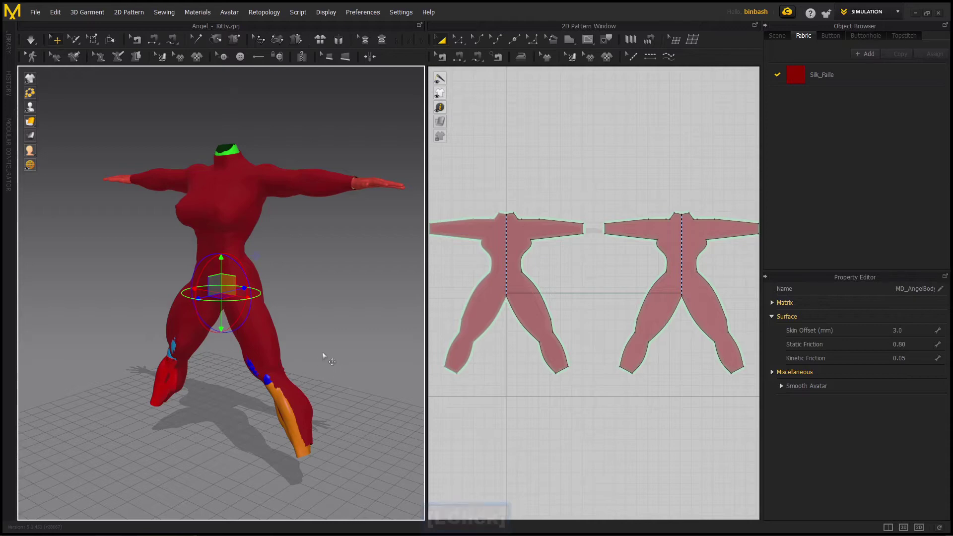
- Select the bodysuit garment in the 3D view and shift it slightly to line up with the new avatar
{"action": "middle_click_drag", "start_coordinate": [291, 332], "coordinate": [295, 326]}
{"action": "key", "text": "Home"}
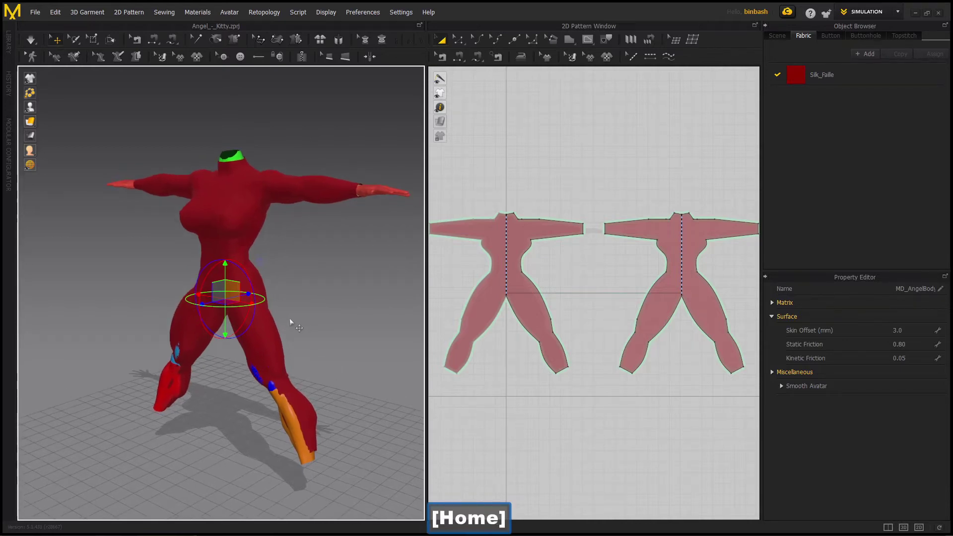
{"action": "right_click_drag", "start_coordinate": [289, 321], "coordinate": [417, 314]}
{"action": "right_click_drag", "start_coordinate": [333, 306], "coordinate": [289, 300]}
{"action": "left_click", "coordinate": [262, 239]}
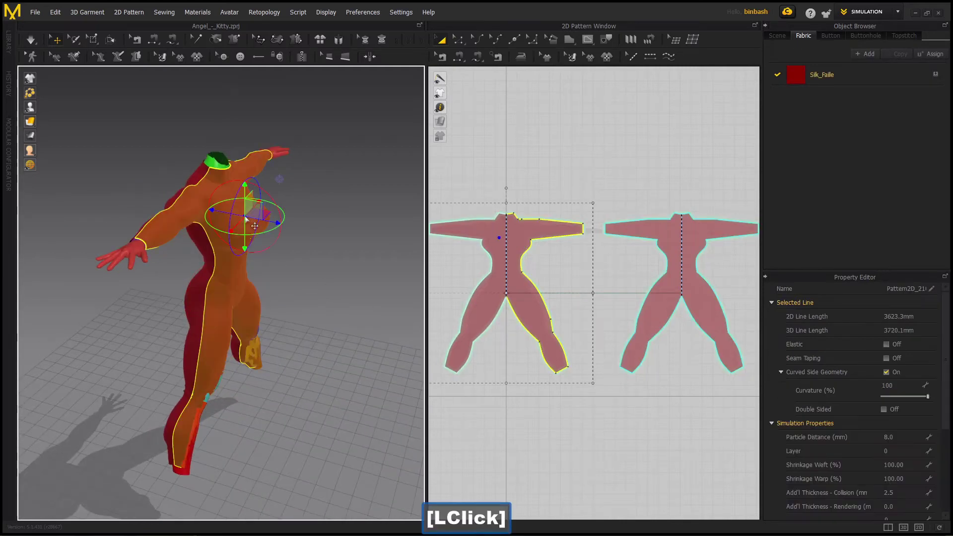
{"action": "left_click_drag", "start_coordinate": [267, 225], "coordinate": [269, 224]}
{"action": "right_click_drag", "start_coordinate": [204, 261], "coordinate": [172, 256]}
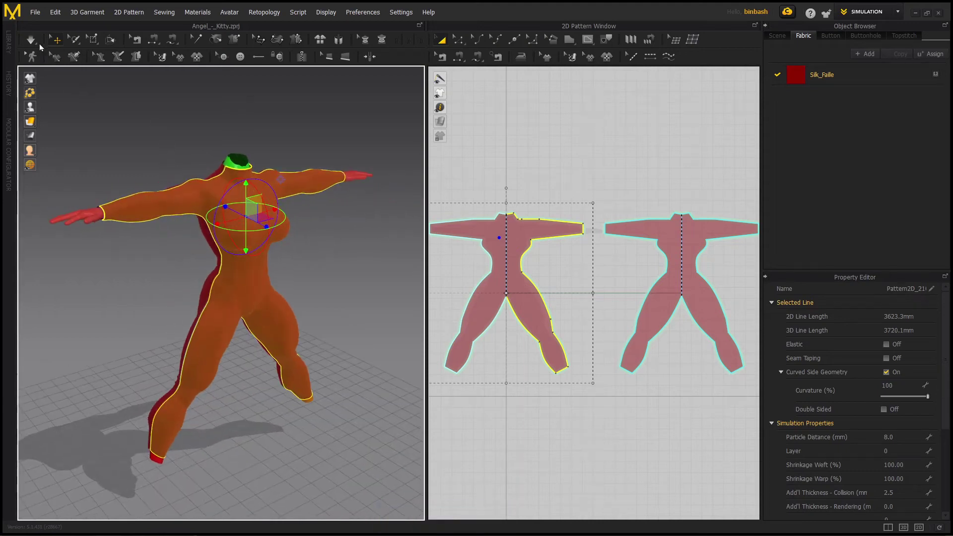
- Simulate the bodysuit so it fits over the legs-apart avatar, deselect the garment and stop the simulation
{"action": "left_click", "coordinate": [54, 57]}
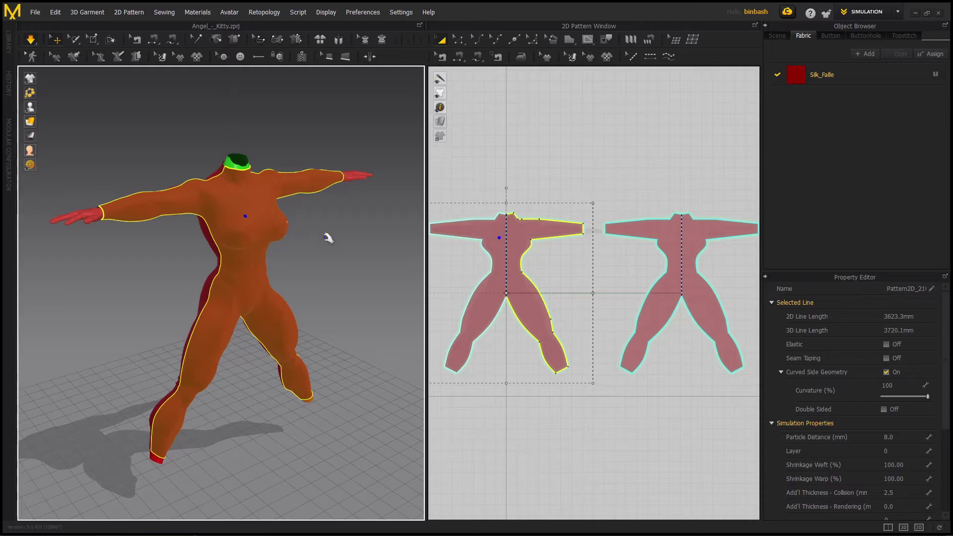
{"action": "right_click_drag", "start_coordinate": [170, 255], "coordinate": [159, 238]}
{"action": "left_click", "coordinate": [174, 247]}
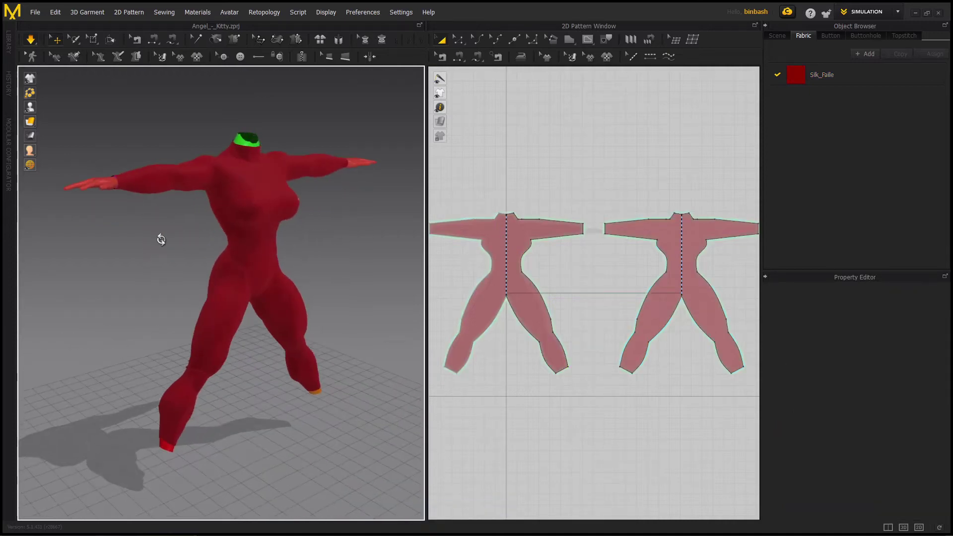
{"action": "mouse_move", "coordinate": [170, 206]}
{"action": "right_mouse_down"}
{"action": "mouse_move", "coordinate": [169, 232]}
{"action": "mouse_move", "coordinate": [181, 211]}
{"action": "right_mouse_up"}
{"action": "left_click", "coordinate": [29, 41]}
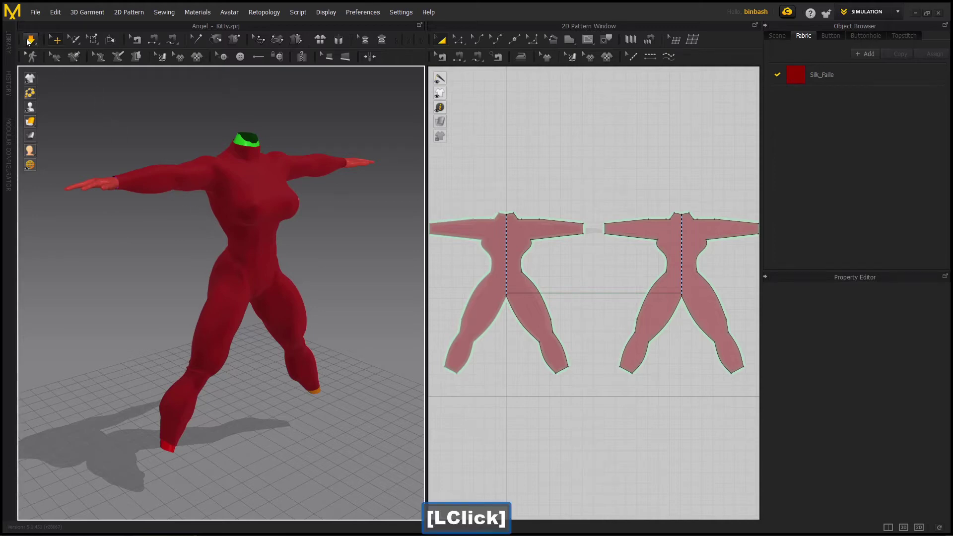
- Select both bodysuit patterns in the 2D pattern view and start exporting only the selection as OBJ
{"action": "right_click_drag", "start_coordinate": [504, 174], "coordinate": [501, 197], "text": "alt"}
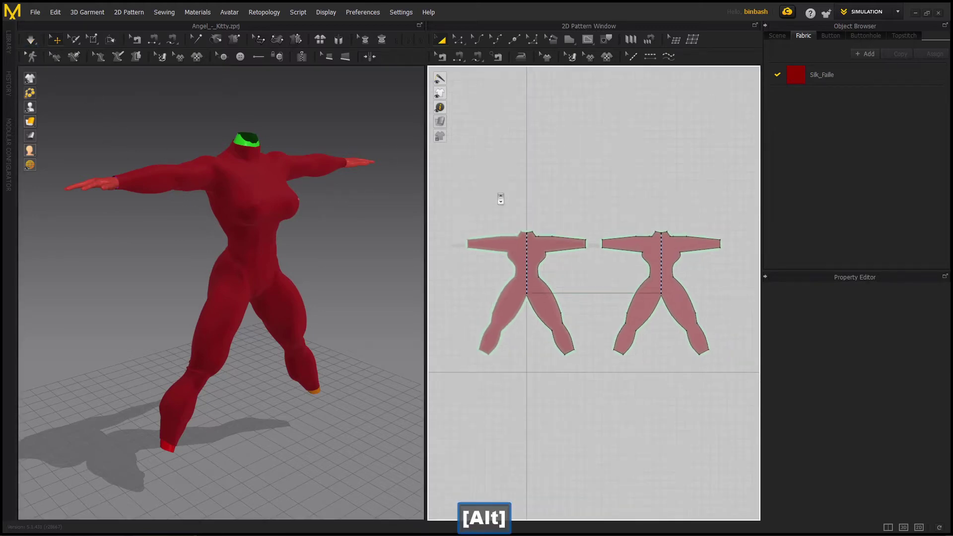
{"action": "middle_click_drag", "start_coordinate": [501, 198], "coordinate": [506, 194], "text": "alt"}
{"action": "left_click_drag", "start_coordinate": [549, 258], "coordinate": [754, 393]}
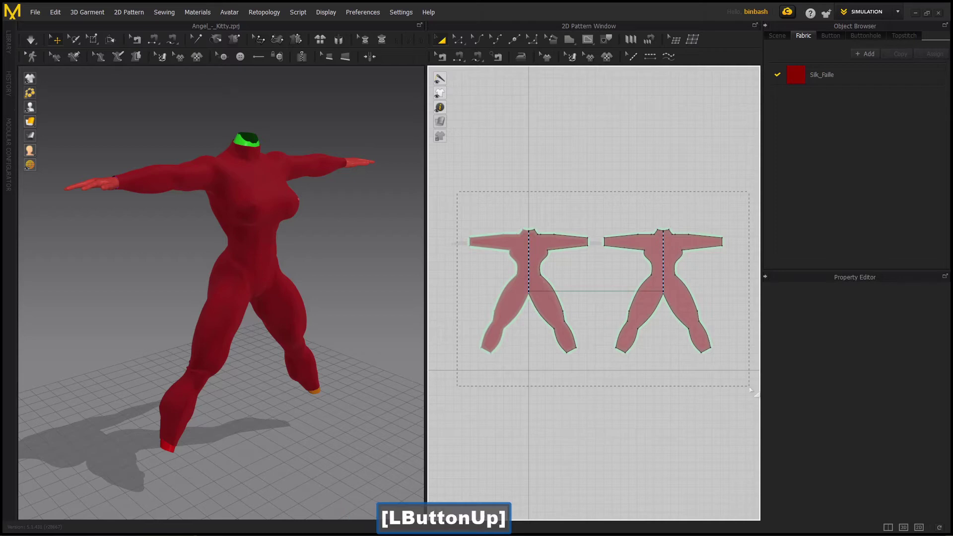
{"action": "left_click", "coordinate": [35, 12]}
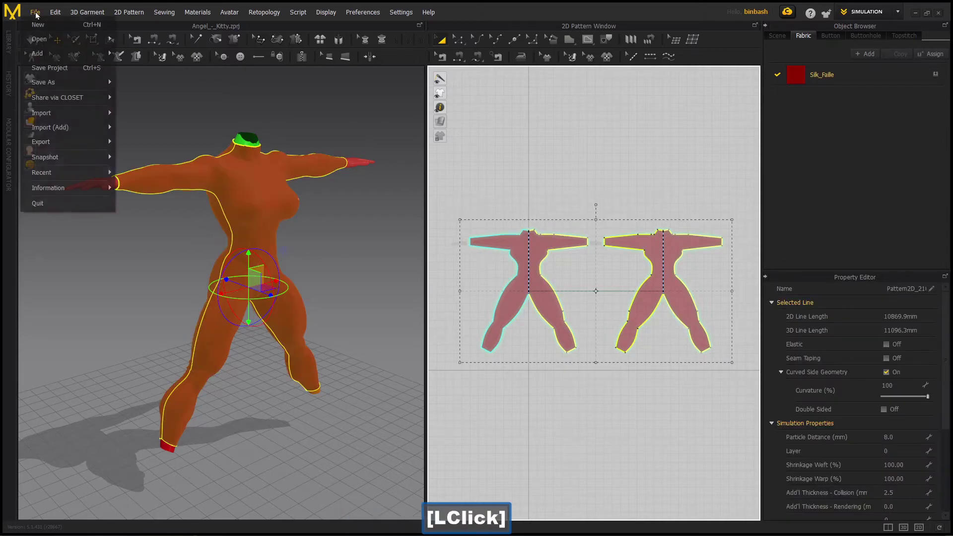
{"action": "mouse_move", "coordinate": [63, 143]}
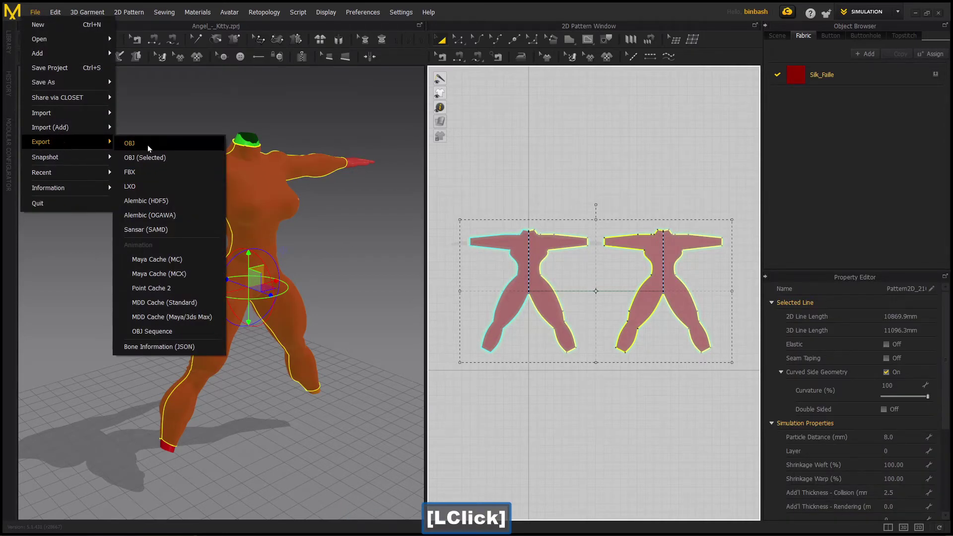
{"action": "left_click", "coordinate": [161, 158]}
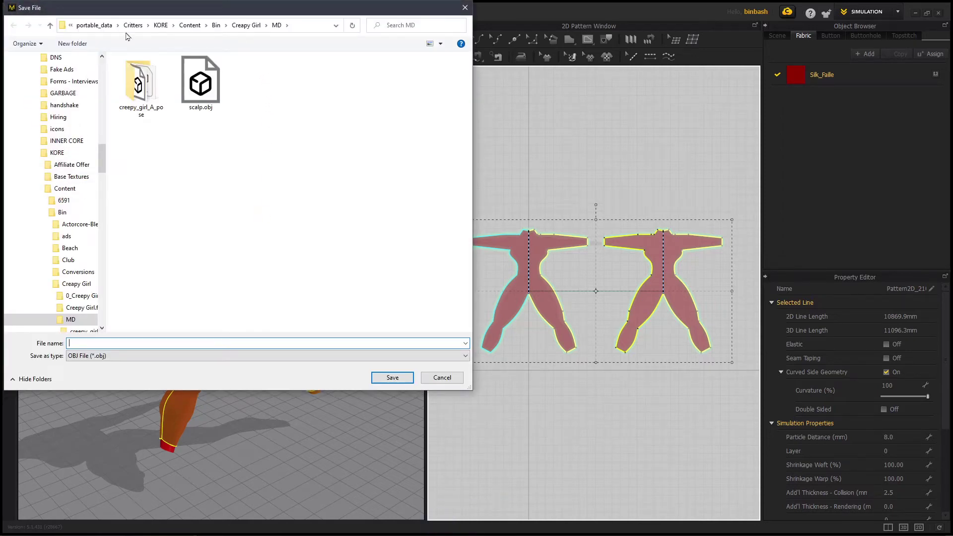
- Save the OBJ as DEVness Angel Body Suit in the client's named folder inside Content\JUNK
{"action": "left_click", "coordinate": [190, 25]}
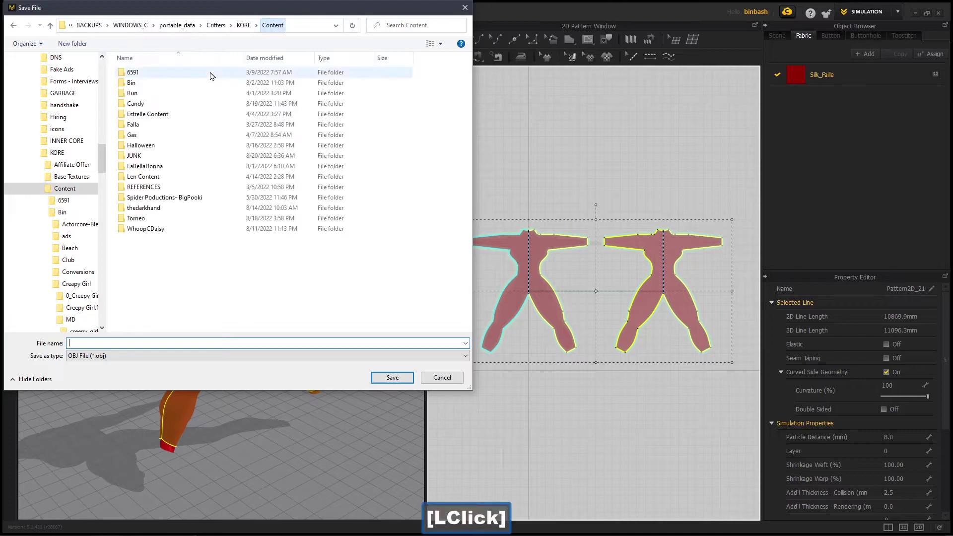
{"action": "left_click", "coordinate": [151, 157]}
{"action": "double_click", "coordinate": [150, 157]}
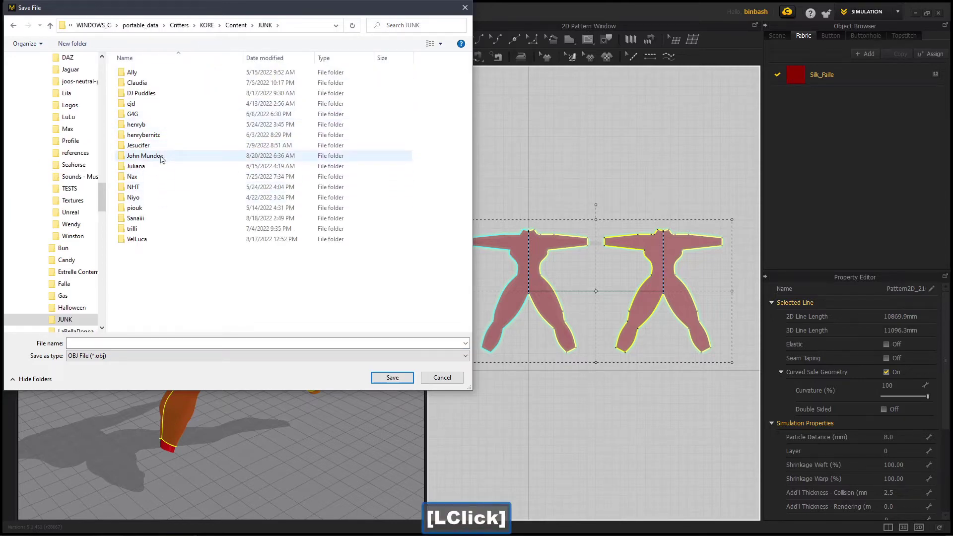
{"action": "double_click", "coordinate": [166, 156]}
{"action": "left_click", "coordinate": [172, 343]}
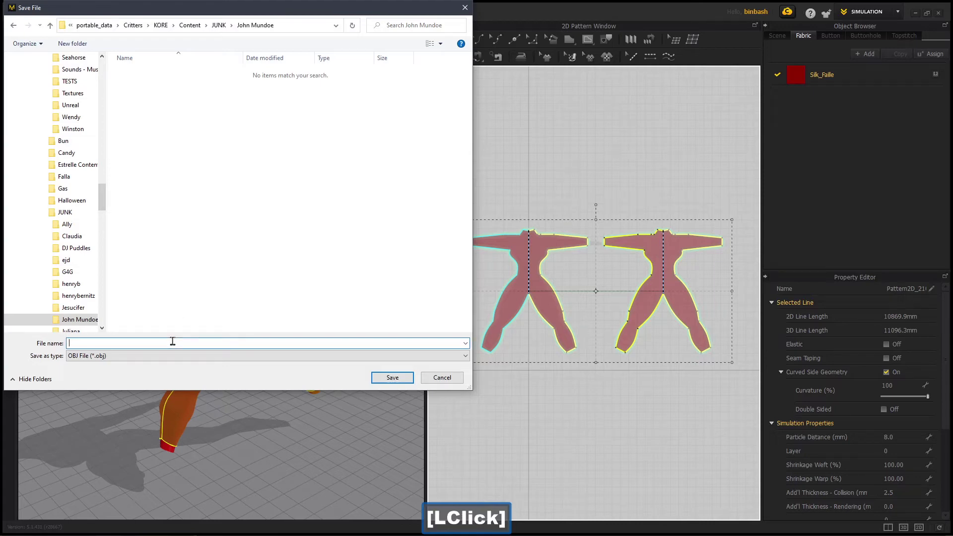
{"action": "type", "text": "DEV"}
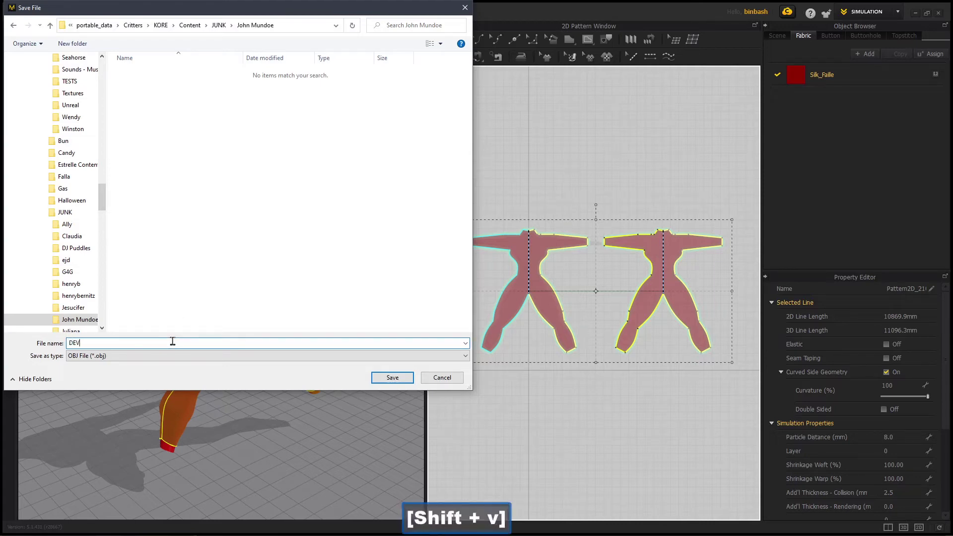
{"action": "type", "text": "ness Angel"}
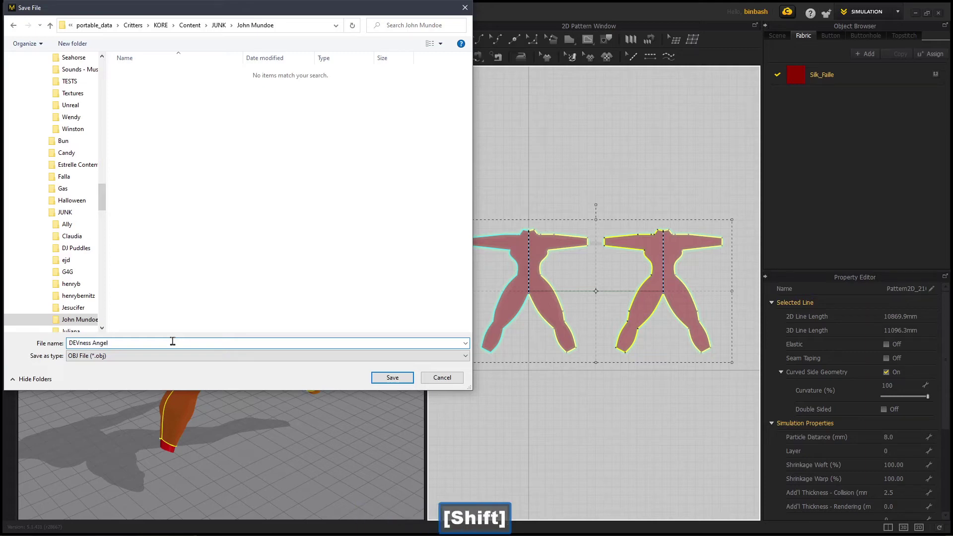
{"action": "type", "text": " Body Suit"}
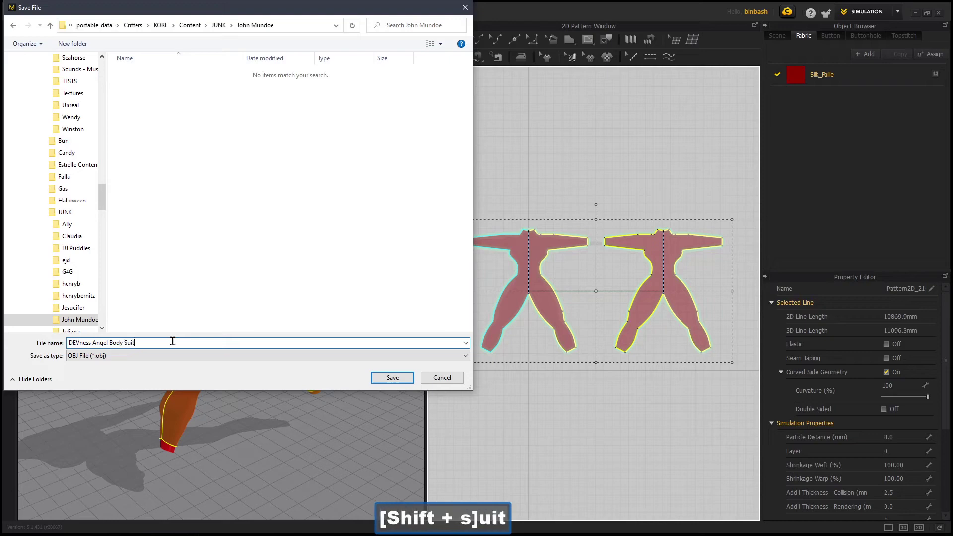
{"action": "left_click", "coordinate": [392, 377]}
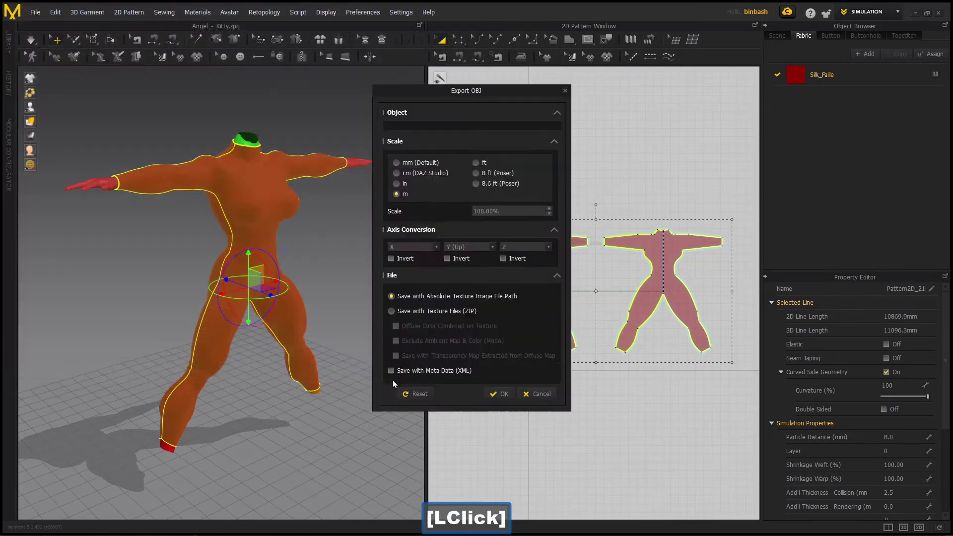
- Set the garment patterns to Weld in the OBJ export options and export them with the scale in m
{"action": "left_click_drag", "start_coordinate": [493, 96], "coordinate": [502, 31]}
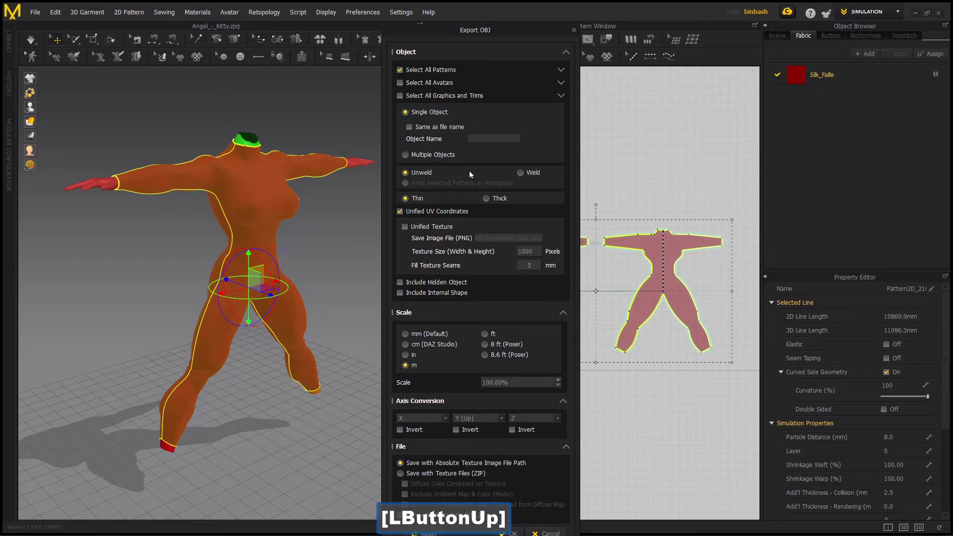
{"action": "left_click", "coordinate": [522, 174]}
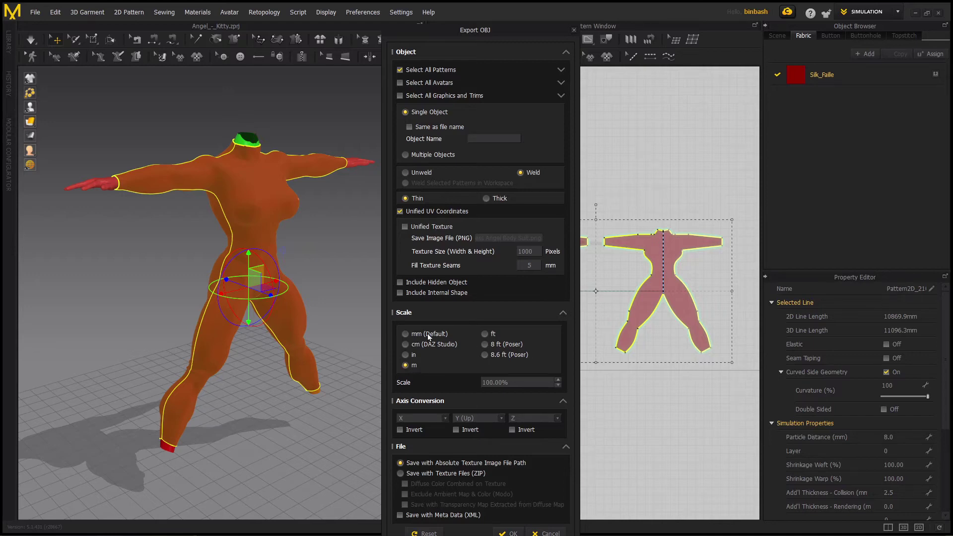
{"action": "left_click", "coordinate": [502, 34]}
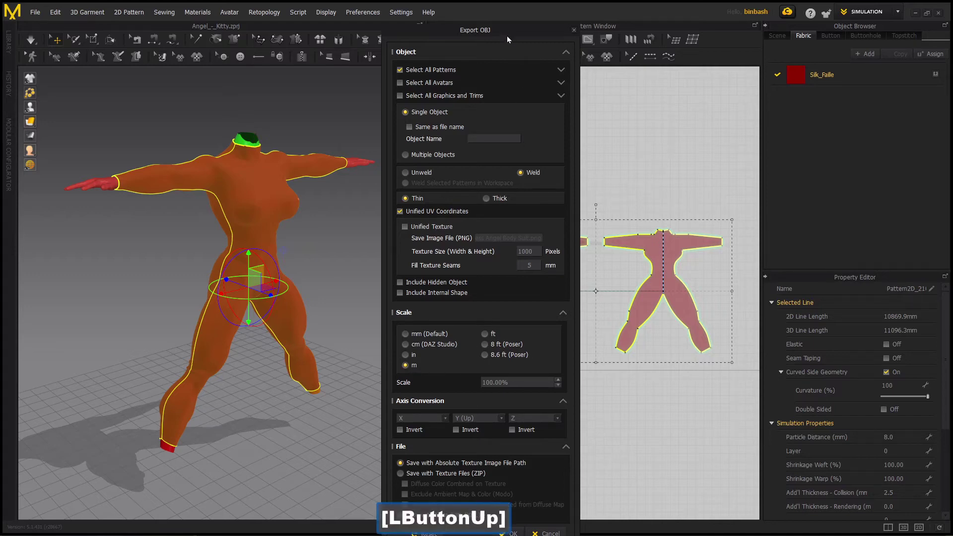
{"action": "left_click_drag", "start_coordinate": [501, 30], "coordinate": [506, 3]}
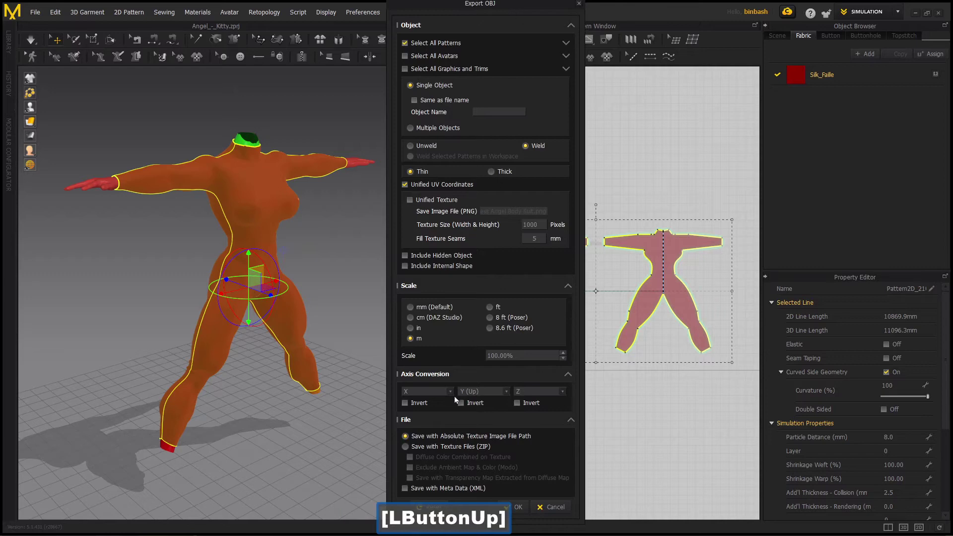
{"action": "left_click", "coordinate": [336, 514]}
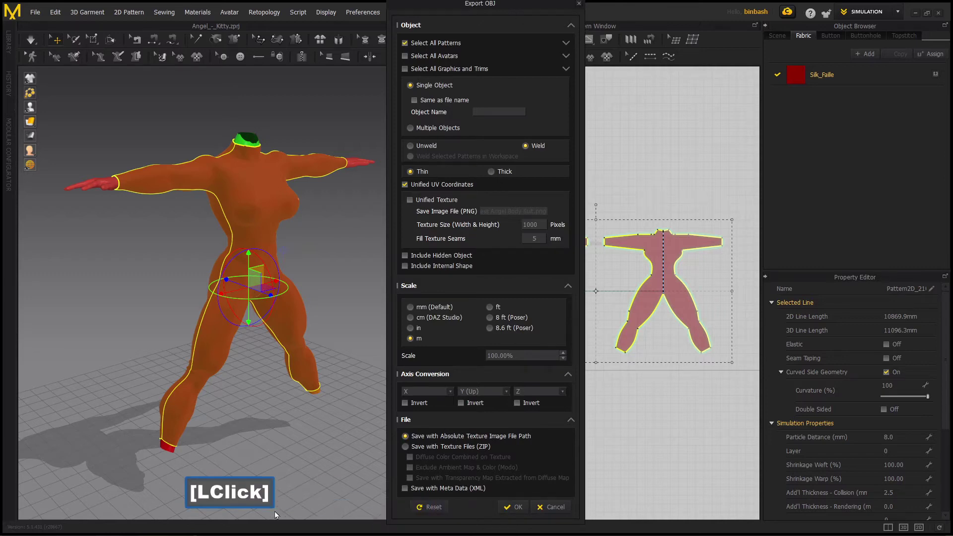
{"action": "left_click", "coordinate": [514, 507]}
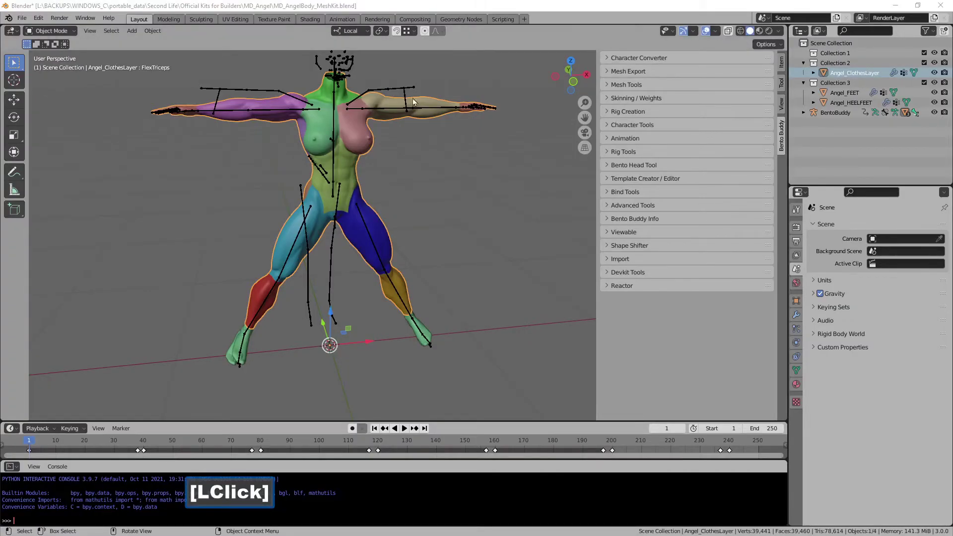
- Switch to Blender and import DEVness Angel Body Suit.obj from the client's folder inside Content\JUNK
{"action": "left_click", "coordinate": [22, 18]}
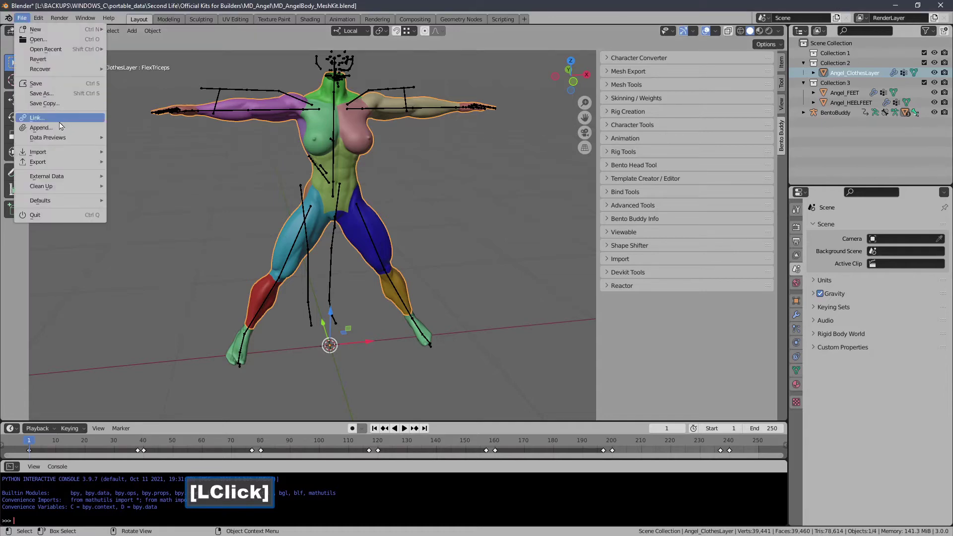
{"action": "mouse_move", "coordinate": [63, 158]}
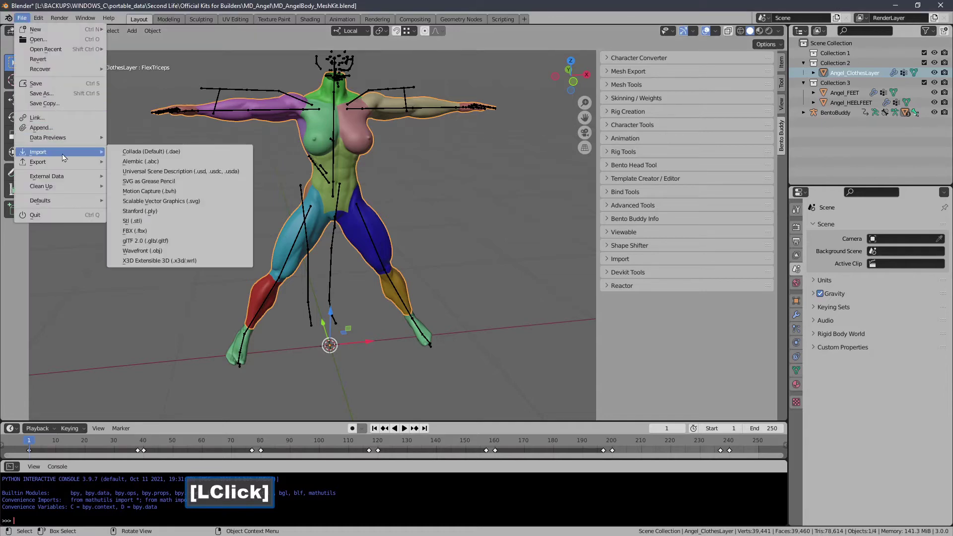
{"action": "left_click", "coordinate": [177, 251]}
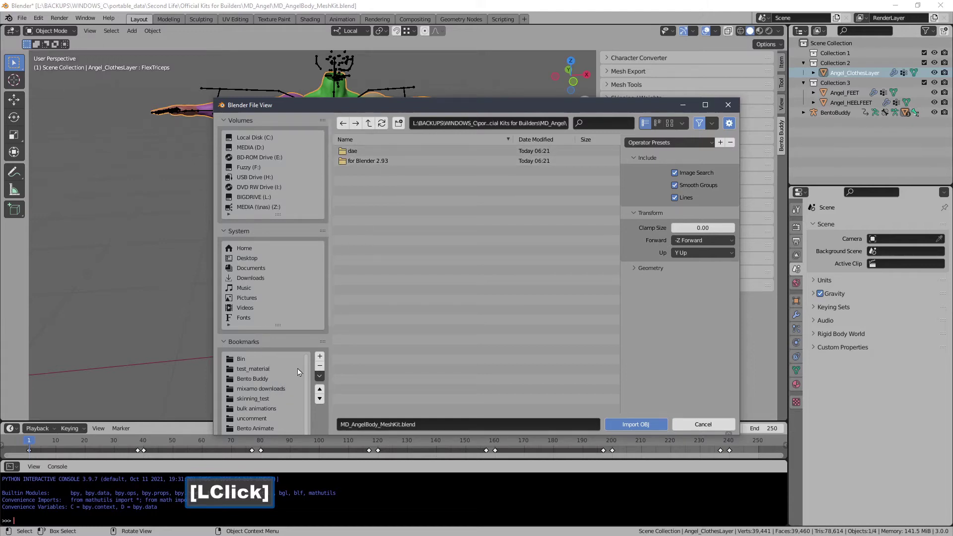
{"action": "left_click", "coordinate": [242, 358]}
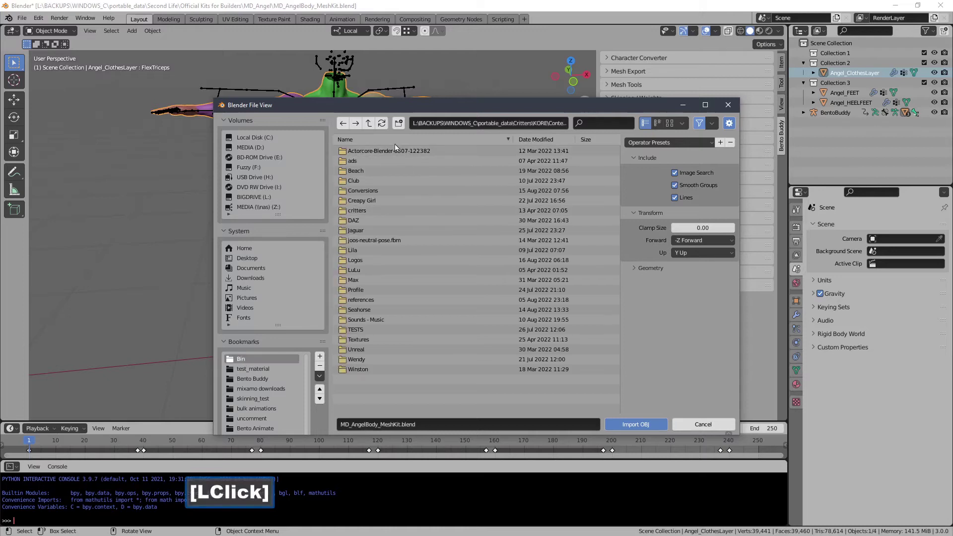
{"action": "left_click", "coordinate": [372, 125]}
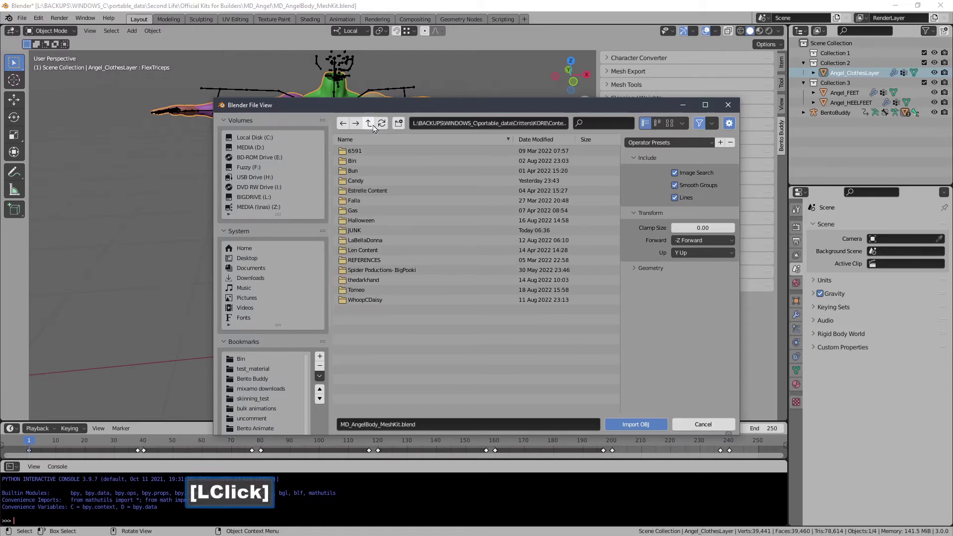
{"action": "double_click", "coordinate": [381, 230]}
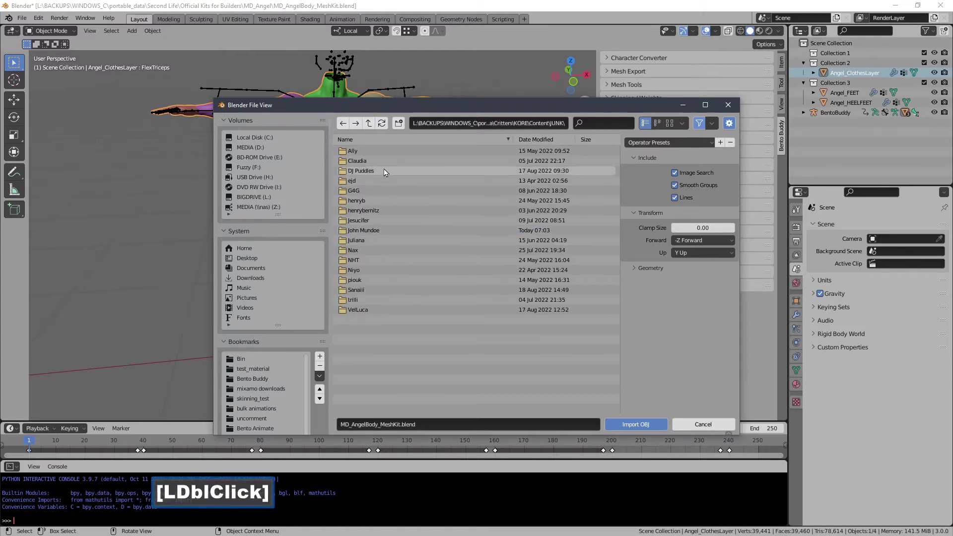
{"action": "double_click", "coordinate": [374, 231]}
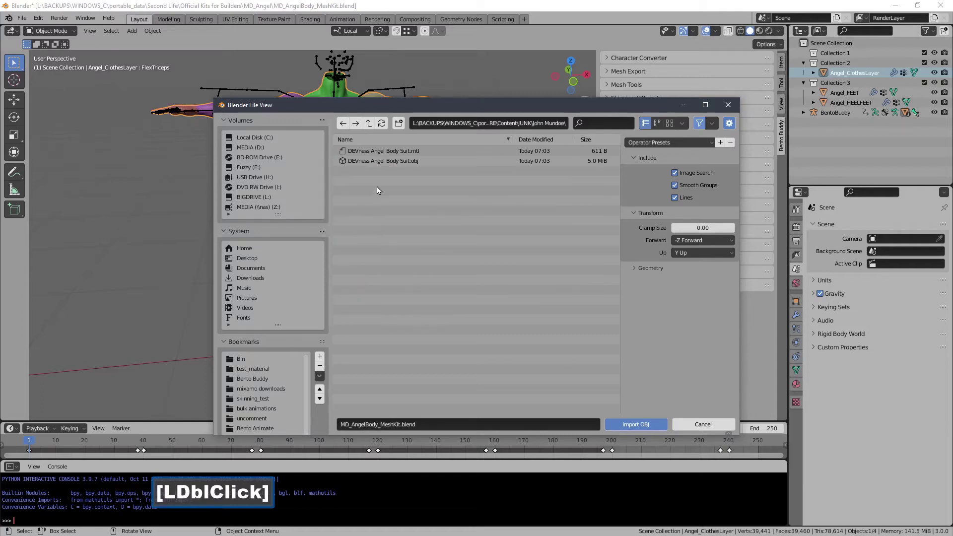
{"action": "left_click", "coordinate": [372, 161]}
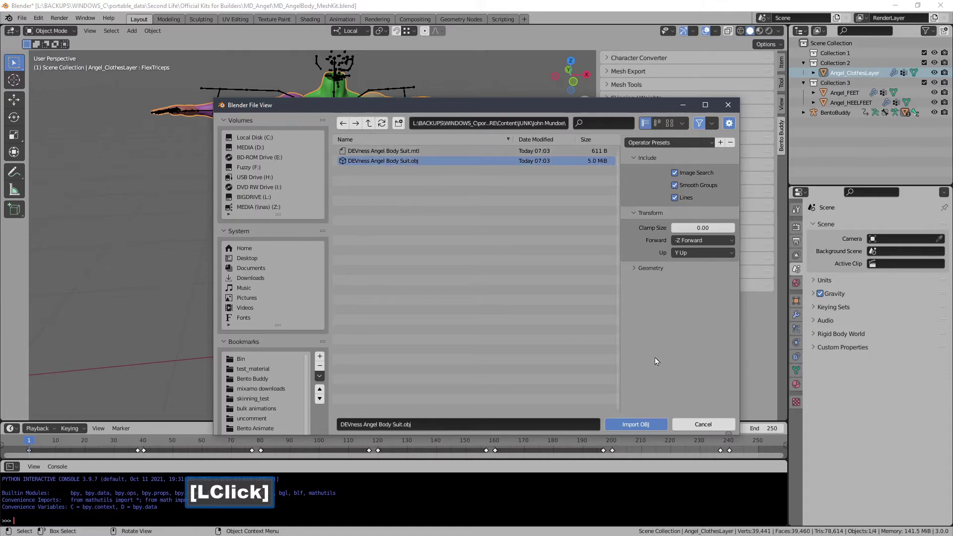
{"action": "left_click", "coordinate": [631, 428]}
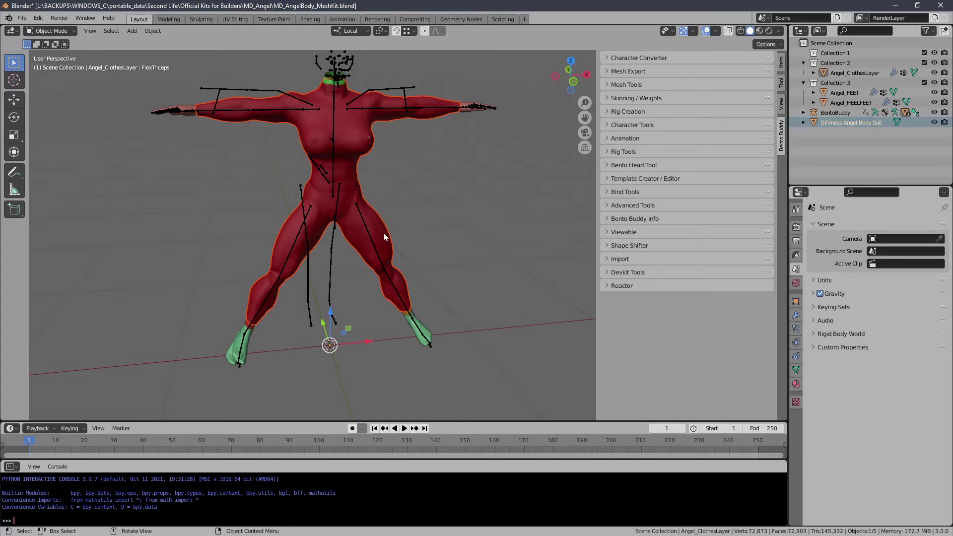
- Examine the imported bodysuit's fit and mesh density on the avatar in wireframe, select it, and return to solid shading
{"action": "key", "text": "alt"}
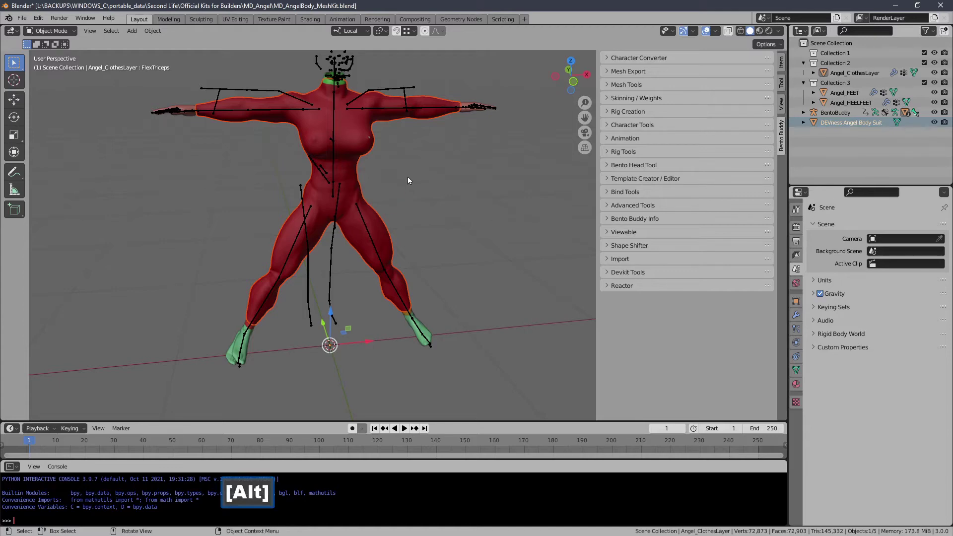
{"action": "middle_click_drag", "start_coordinate": [397, 172], "coordinate": [374, 140]}
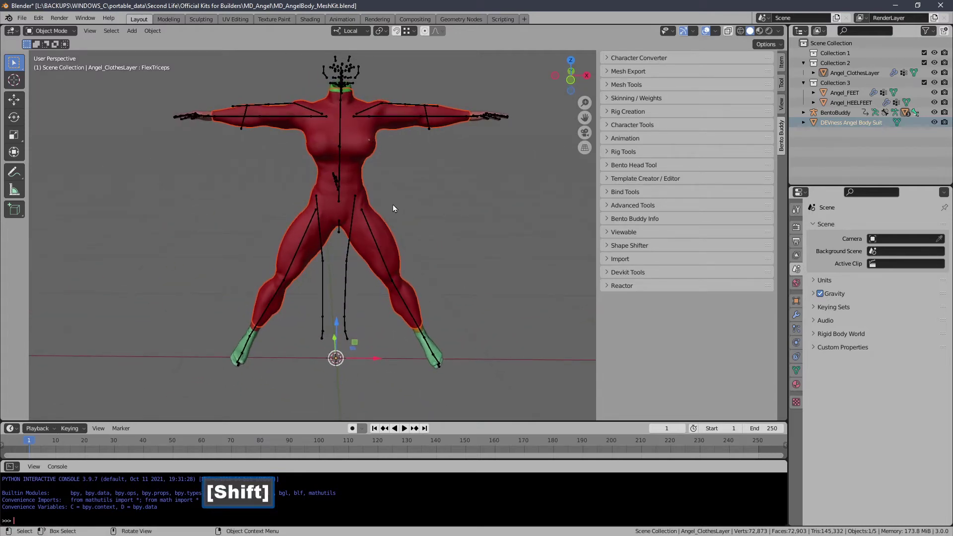
{"action": "middle_click_drag", "start_coordinate": [392, 204], "coordinate": [386, 244]}
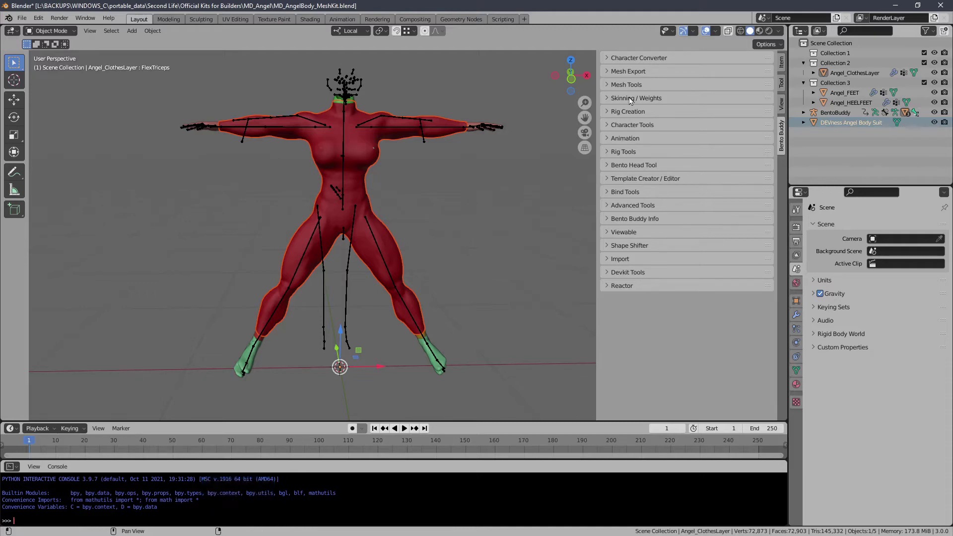
{"action": "left_click", "coordinate": [740, 31]}
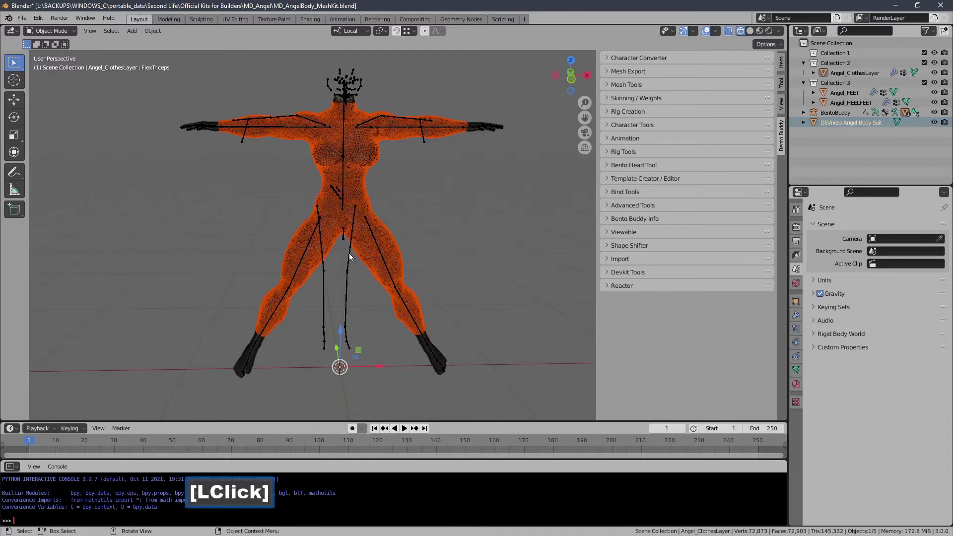
{"action": "middle_click_drag", "start_coordinate": [350, 257], "coordinate": [349, 231], "text": "ctrl"}
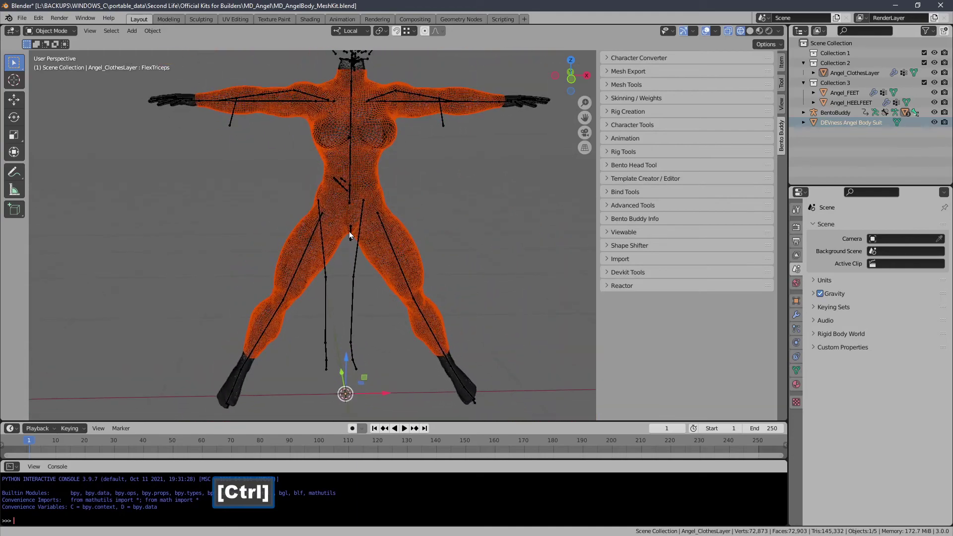
{"action": "left_click", "coordinate": [451, 190]}
{"action": "left_click", "coordinate": [368, 183]}
{"action": "mouse_move", "coordinate": [368, 184]}
{"action": "middle_mouse_down"}
{"action": "mouse_move", "coordinate": [549, 173]}
{"action": "mouse_move", "coordinate": [472, 190]}
{"action": "mouse_move", "coordinate": [360, 186]}
{"action": "mouse_move", "coordinate": [358, 194]}
{"action": "mouse_move", "coordinate": [358, 162]}
{"action": "mouse_move", "coordinate": [368, 249]}
{"action": "mouse_move", "coordinate": [367, 232]}
{"action": "mouse_move", "coordinate": [361, 241]}
{"action": "mouse_move", "coordinate": [410, 246]}
{"action": "mouse_move", "coordinate": [540, 227]}
{"action": "mouse_move", "coordinate": [382, 247]}
{"action": "mouse_move", "coordinate": [373, 233]}
{"action": "middle_mouse_up"}
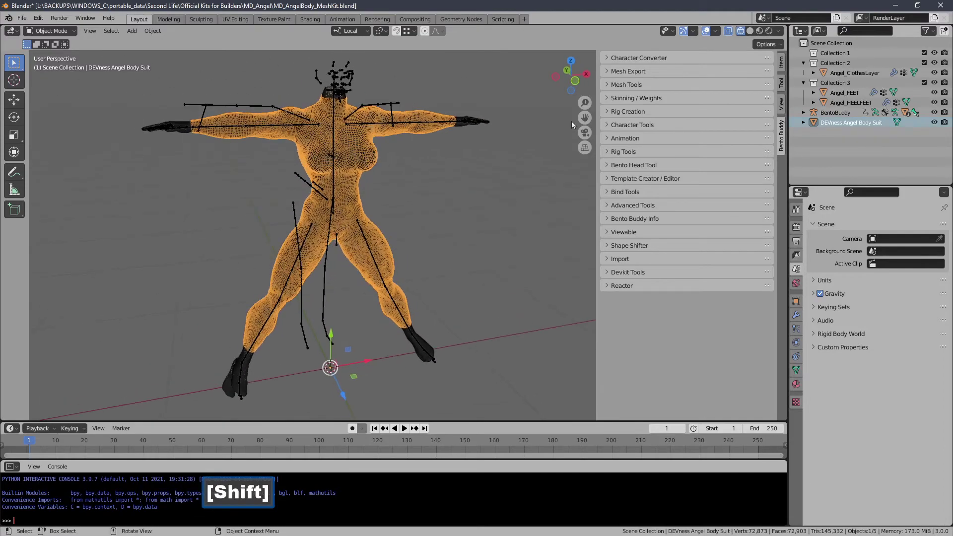
{"action": "left_click", "coordinate": [750, 30]}
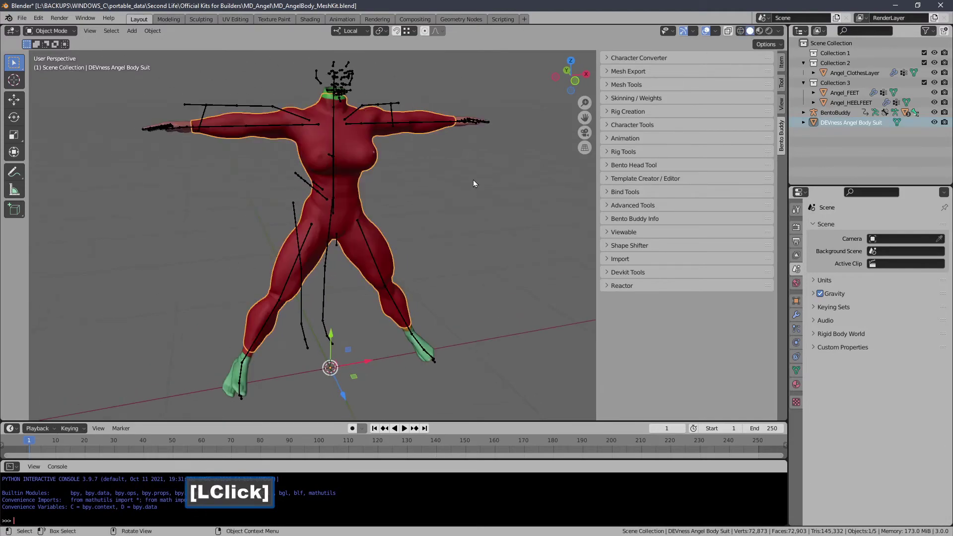
{"action": "middle_click_drag", "start_coordinate": [457, 177], "coordinate": [439, 169]}
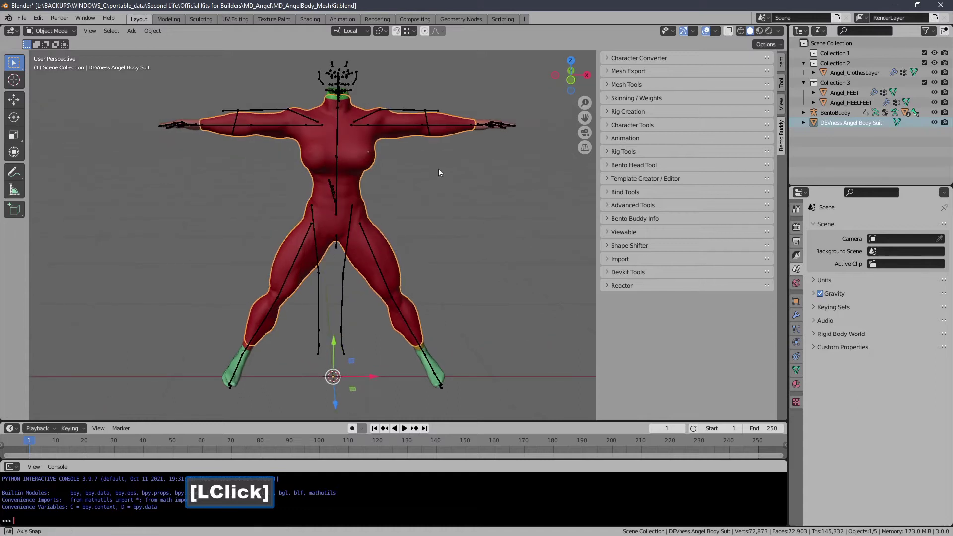
- Turn on Skin Pose in the quick skinning options and lock DEVness Angel Body Suit as the mesh to skin
{"action": "left_click", "coordinate": [624, 98]}
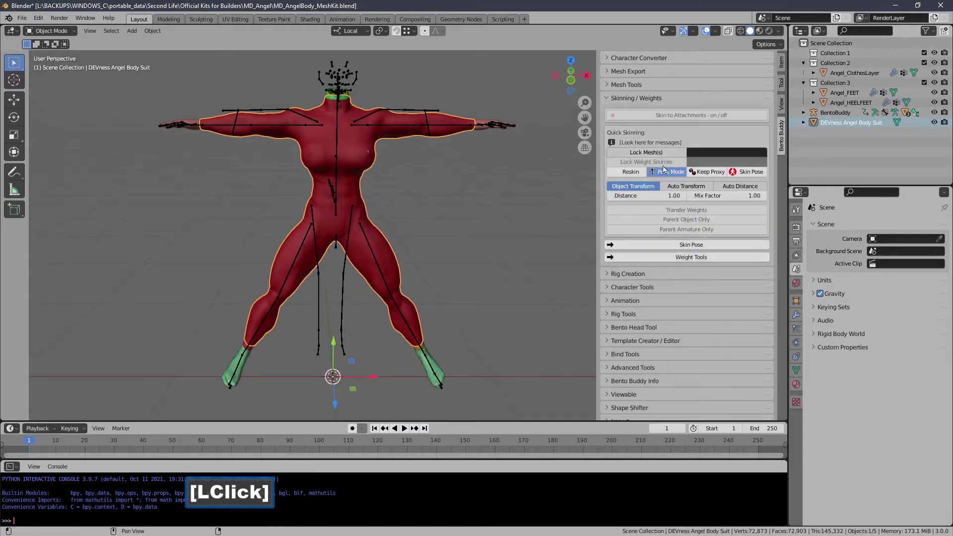
{"action": "left_click", "coordinate": [744, 174]}
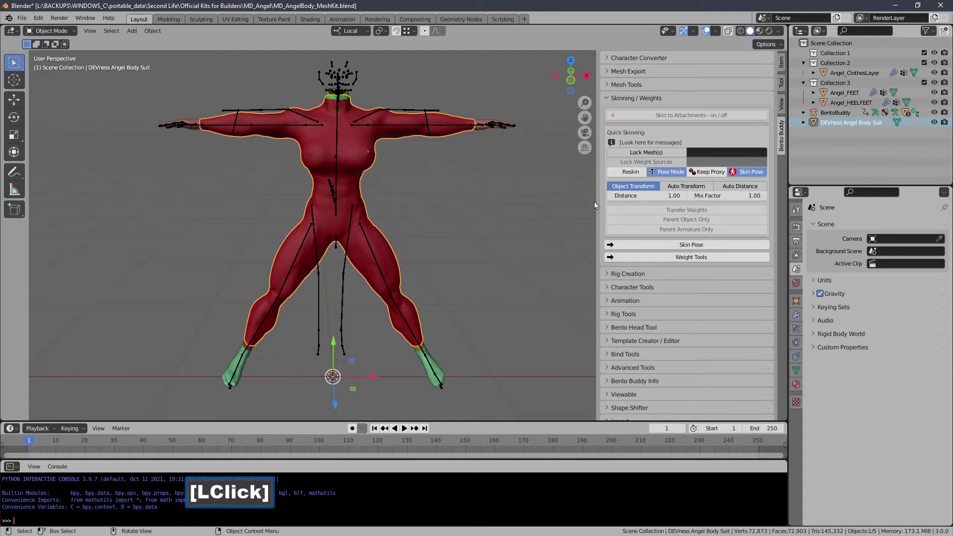
{"action": "left_click_drag", "start_coordinate": [594, 199], "coordinate": [571, 164]}
{"action": "left_click", "coordinate": [609, 152]}
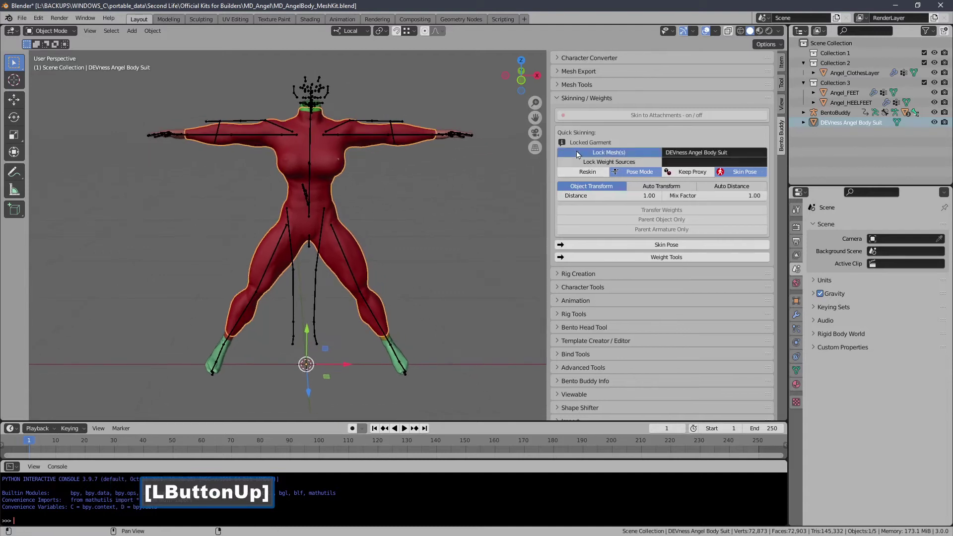
- Lock Angel_ClothesLayer as the weight source and transfer its weights to the bodysuit
{"action": "left_click", "coordinate": [443, 145]}
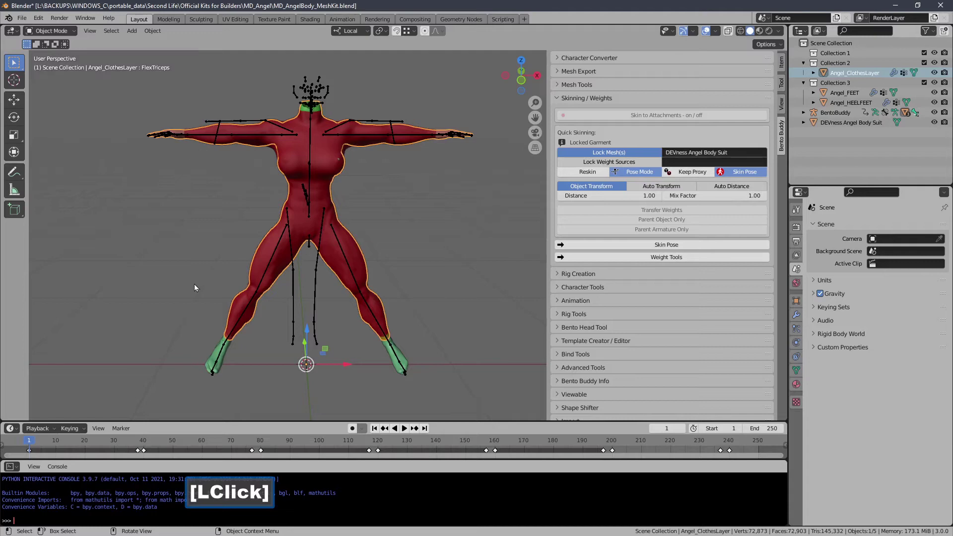
{"action": "middle_click_drag", "start_coordinate": [340, 357], "coordinate": [463, 235]}
{"action": "left_click", "coordinate": [609, 161]}
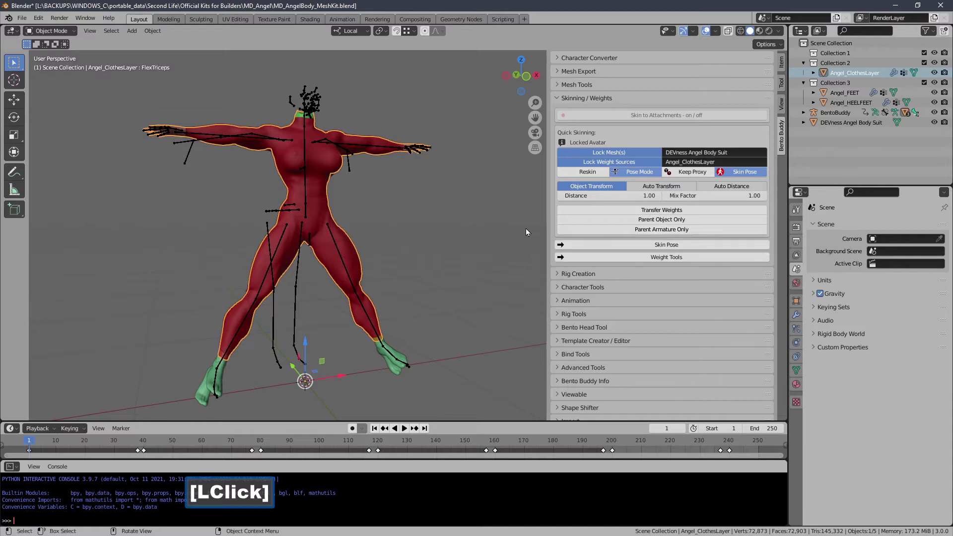
{"action": "left_click", "coordinate": [590, 212]}
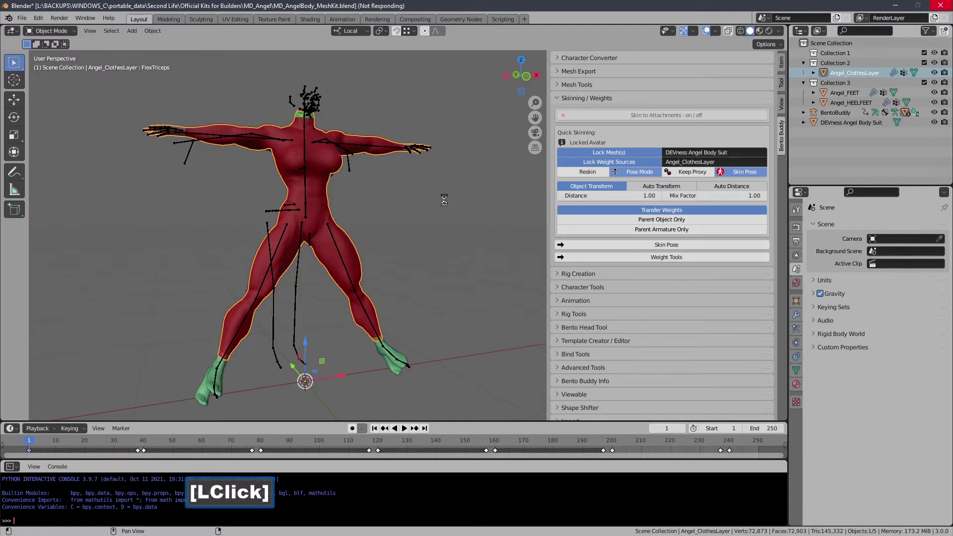
- Examine the skinned bodysuit around the crotch and test its deformation by rotating the left hip bone
{"action": "middle_click_drag", "start_coordinate": [471, 227], "coordinate": [363, 262]}
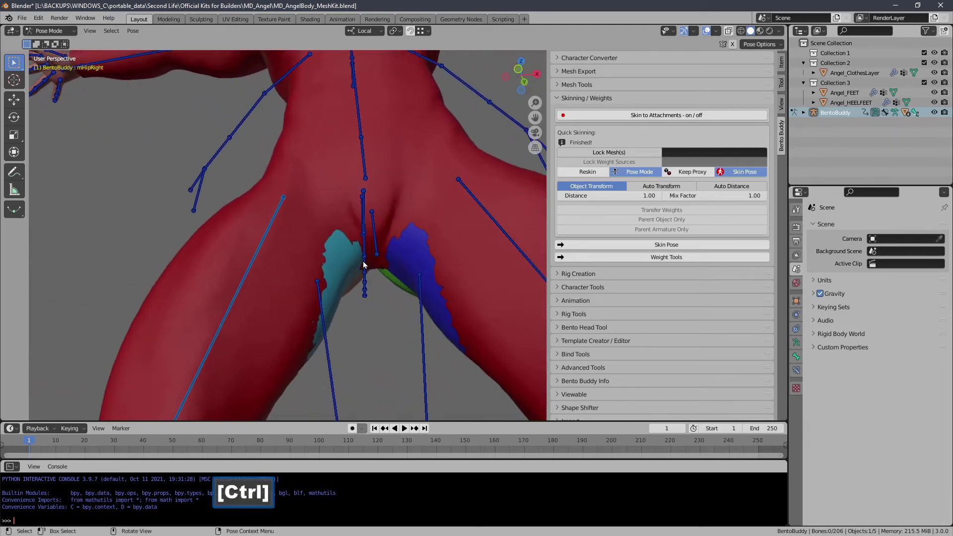
{"action": "mouse_move", "coordinate": [363, 228]}
{"action": "middle_mouse_down", "text": "ctrl"}
{"action": "mouse_move", "coordinate": [368, 323]}
{"action": "mouse_move", "coordinate": [365, 209]}
{"action": "mouse_move", "coordinate": [361, 276]}
{"action": "mouse_move", "coordinate": [353, 223]}
{"action": "middle_mouse_up", "text": "ctrl"}
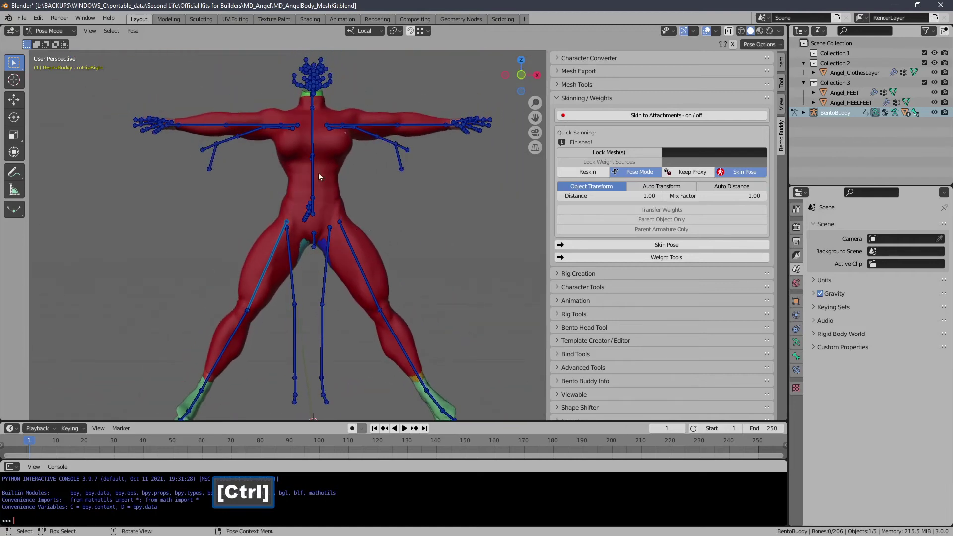
{"action": "left_click", "coordinate": [342, 229]}
{"action": "key", "text": "r"}
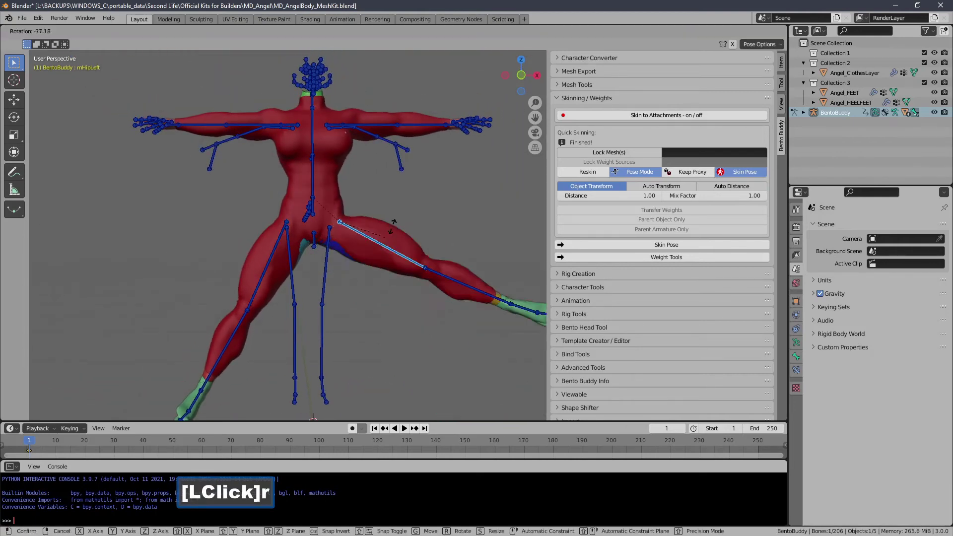
{"action": "right_click", "coordinate": [344, 268]}
{"action": "middle_click_drag", "start_coordinate": [343, 267], "coordinate": [380, 282], "text": "ctrl"}
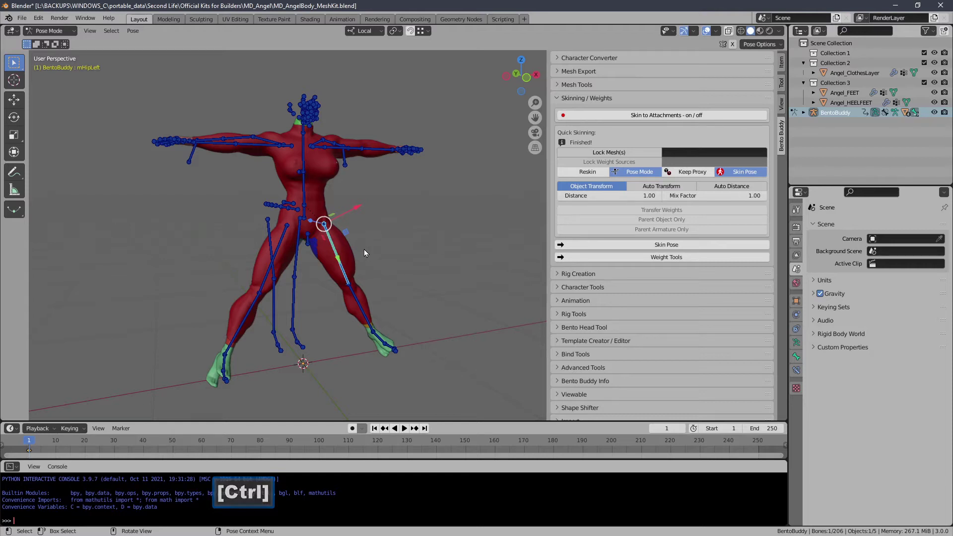
- Clear the rotation of all BentoBuddy bones and return the armature to Object Mode
{"action": "key", "text": "a"}
{"action": "key", "text": "alt+r"}
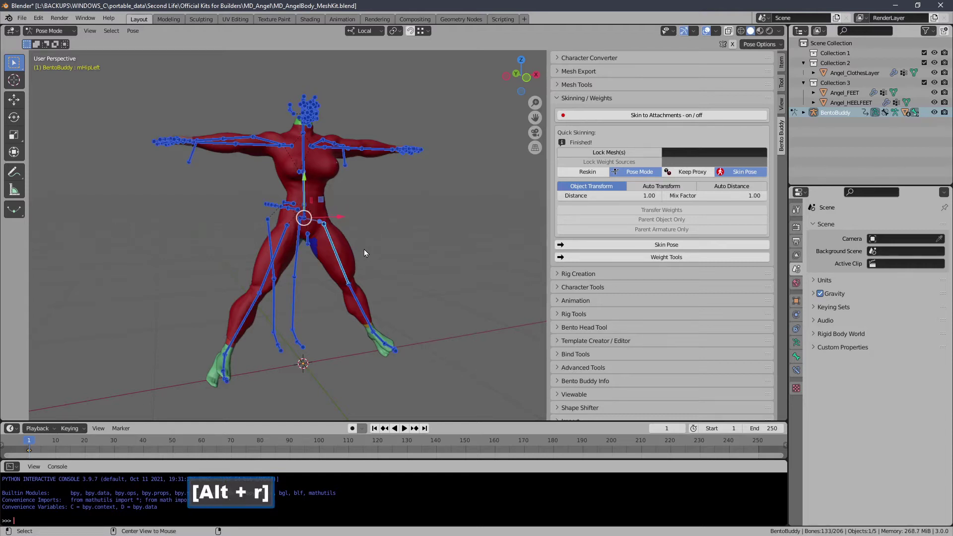
{"action": "middle_click_drag", "start_coordinate": [364, 249], "coordinate": [325, 253]}
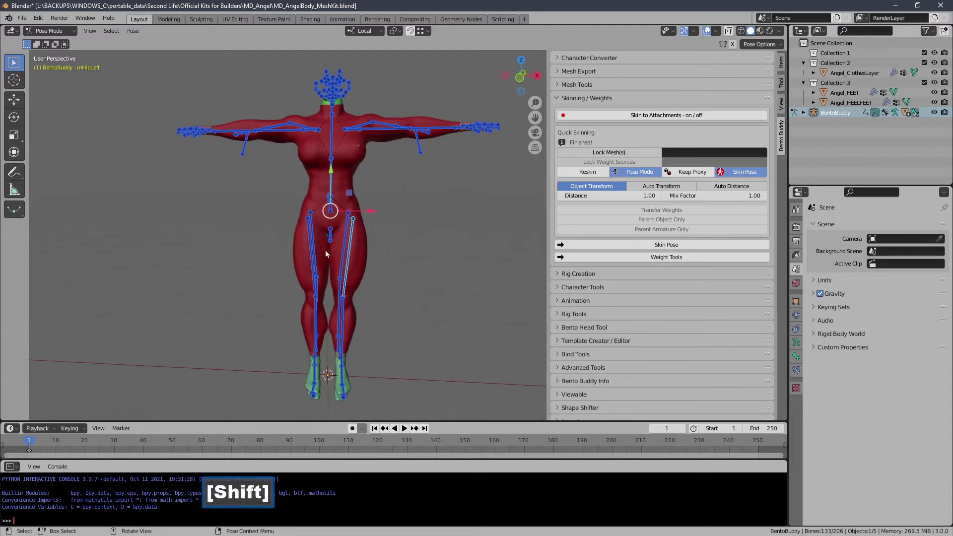
{"action": "left_click", "coordinate": [31, 34]}
{"action": "left_click", "coordinate": [47, 39]}
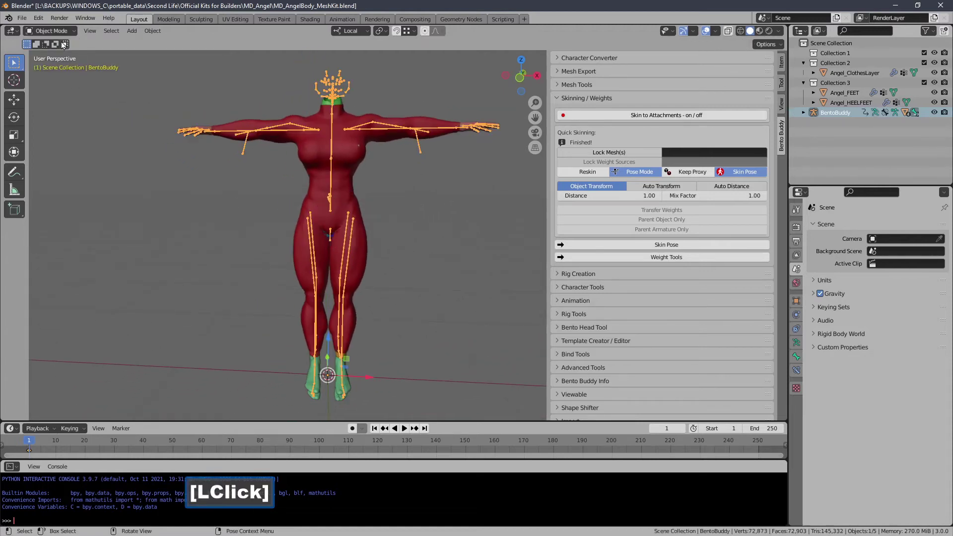
- Select the bodysuit, inspect its mesh in Edit Mode, and return to Object Mode
{"action": "left_click", "coordinate": [314, 158]}
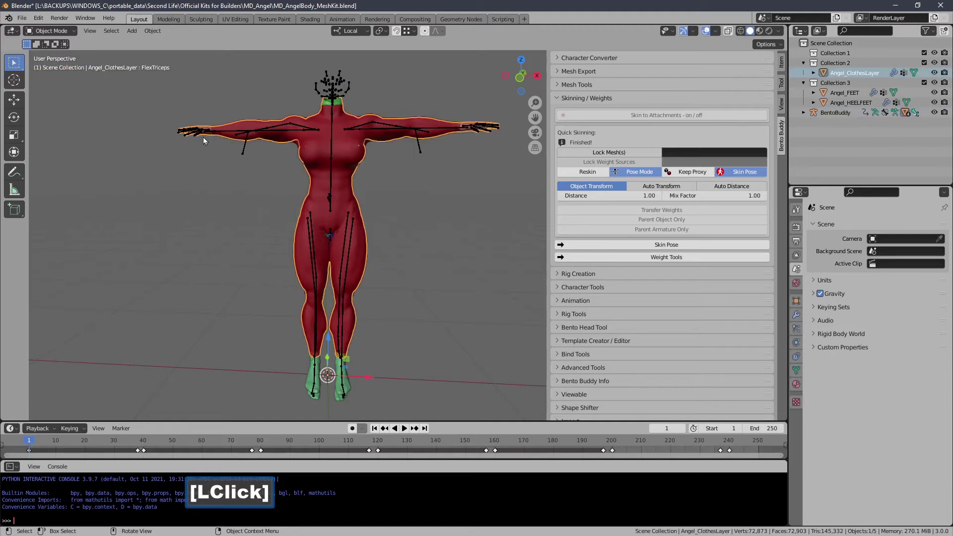
{"action": "left_click", "coordinate": [329, 181]}
{"action": "left_click", "coordinate": [317, 148]}
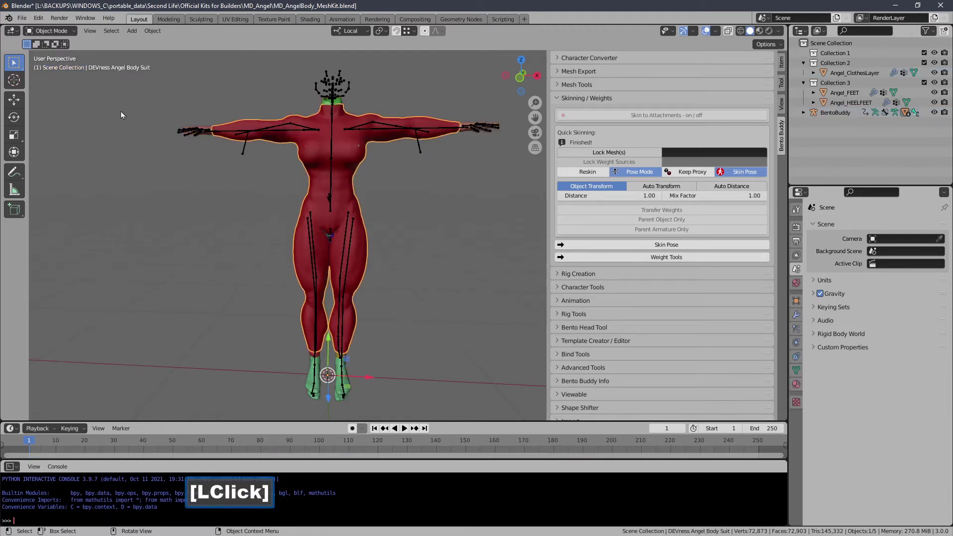
{"action": "left_click", "coordinate": [67, 30]}
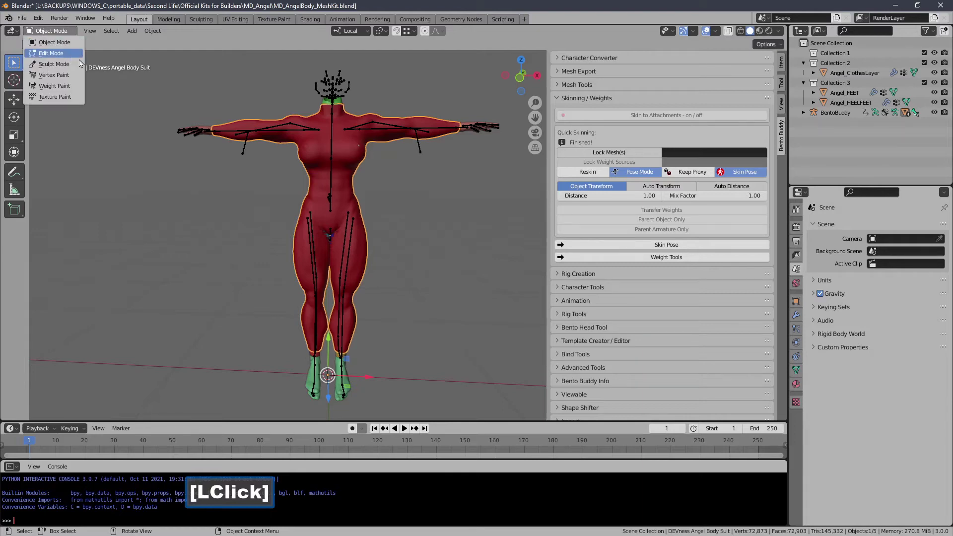
{"action": "middle_click_drag", "start_coordinate": [225, 246], "coordinate": [275, 281]}
{"action": "left_click", "coordinate": [62, 31]}
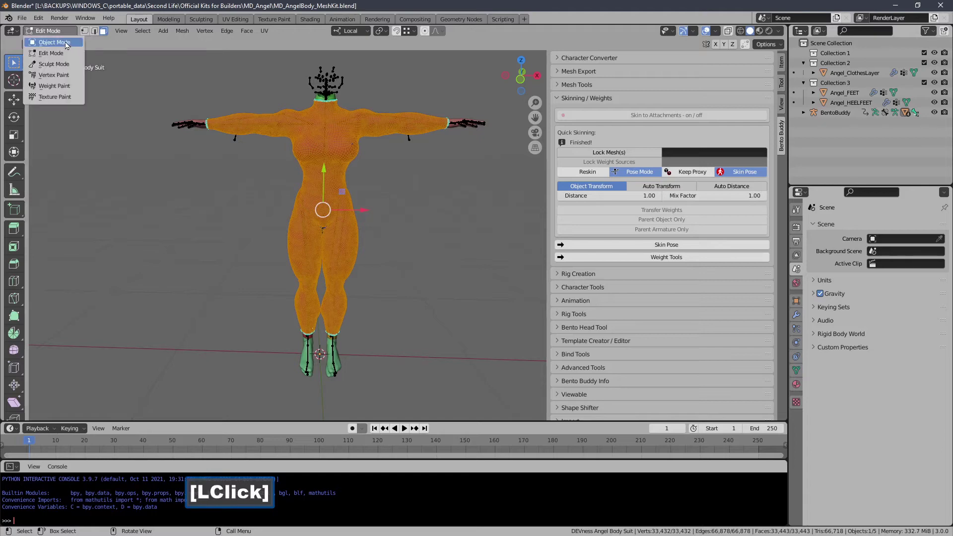
{"action": "left_click", "coordinate": [62, 45]}
- Jump to the timeline's first frame to restore the legs-apart pose and view the crotch area
{"action": "middle_click_drag", "start_coordinate": [367, 233], "coordinate": [377, 253], "text": "ctrl"}
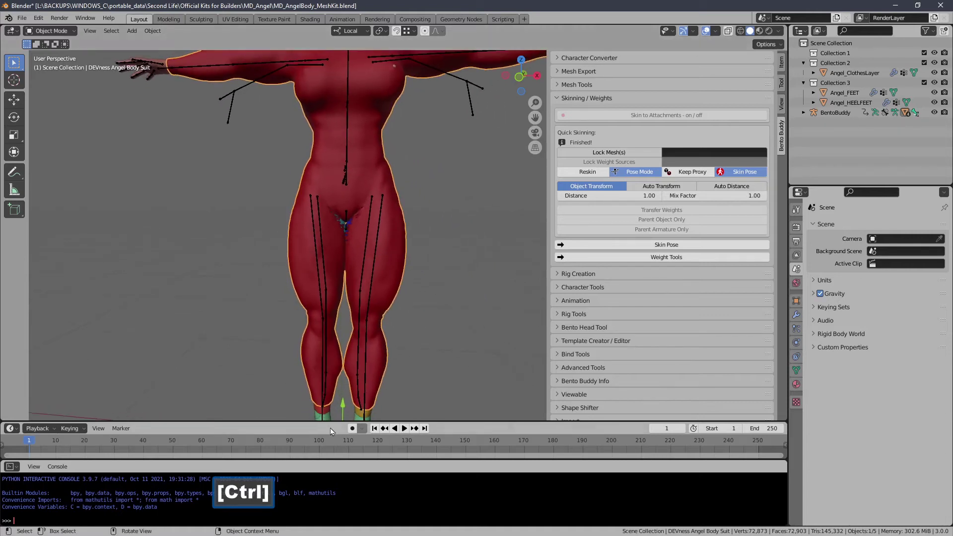
{"action": "left_click", "coordinate": [374, 429]}
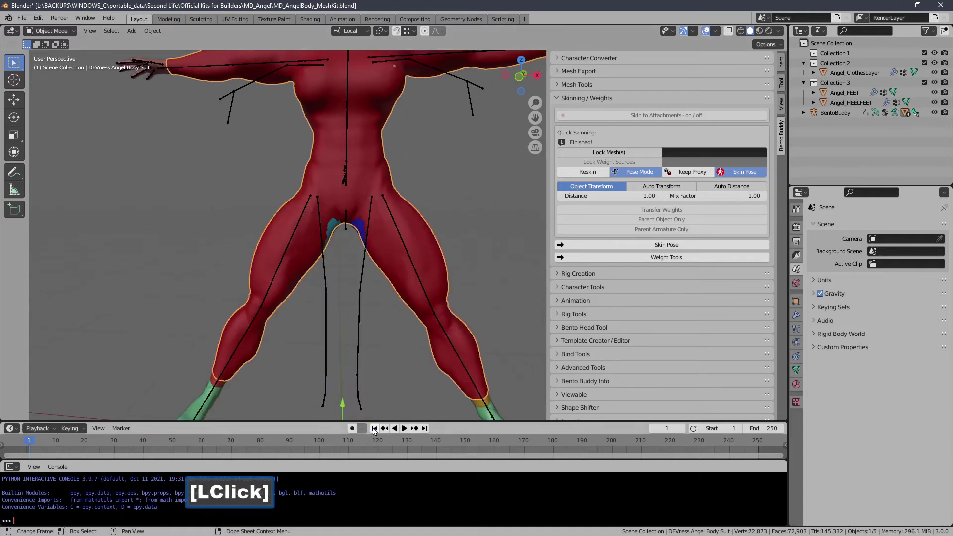
{"action": "middle_click_drag", "start_coordinate": [369, 259], "coordinate": [362, 225]}
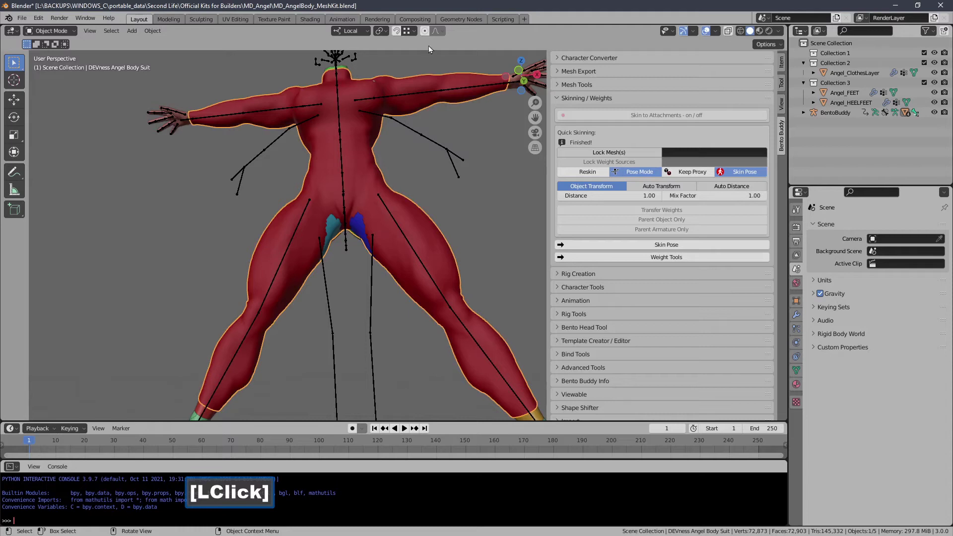
- Turn on proportional editing in Object Mode
{"action": "left_click", "coordinate": [425, 31]}
{"action": "left_click", "coordinate": [436, 31]}
{"action": "left_click", "coordinate": [436, 32]}
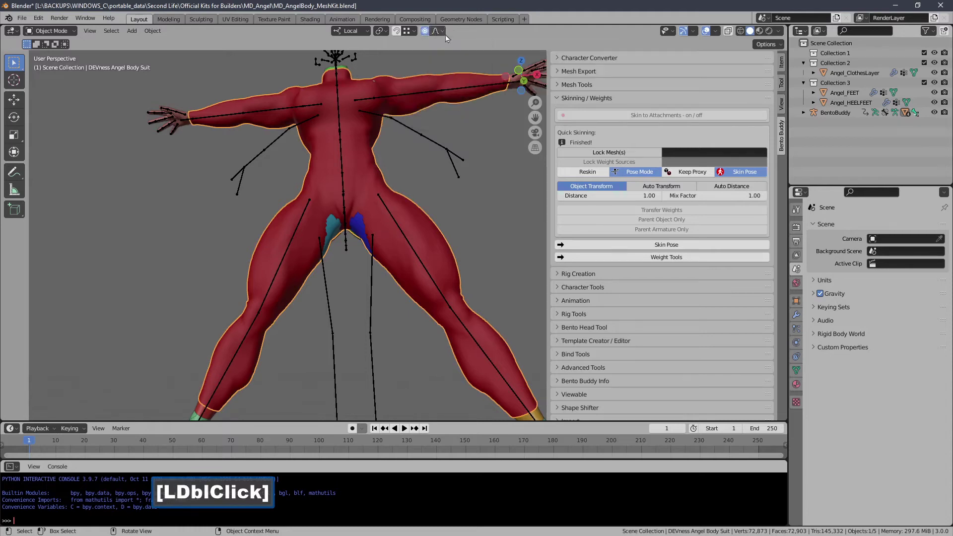
- Enter Edit Mode on the bodysuit and set its Armature modifier to display in Edit Mode and on the cage
{"action": "left_click", "coordinate": [52, 31]}
{"action": "left_click", "coordinate": [50, 53]}
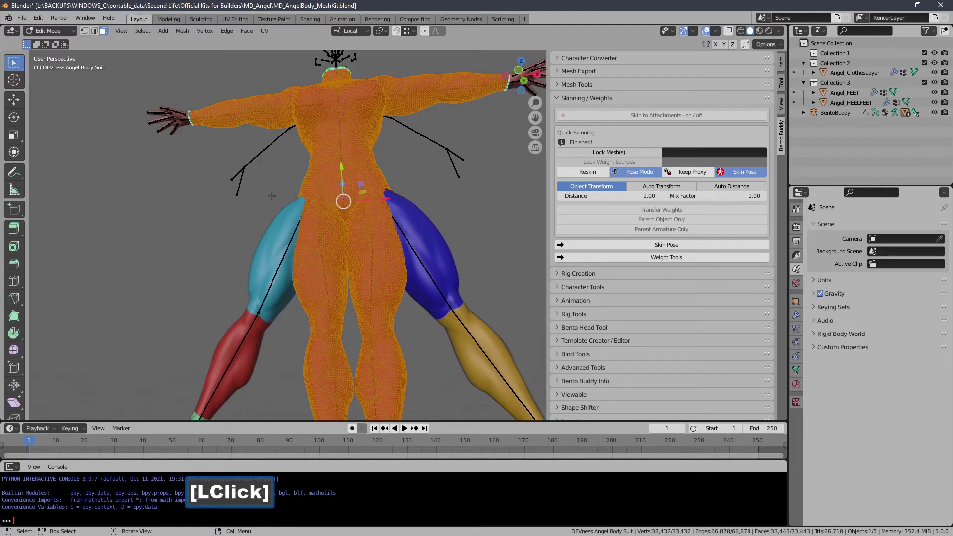
{"action": "middle_click_drag", "start_coordinate": [271, 196], "coordinate": [274, 186]}
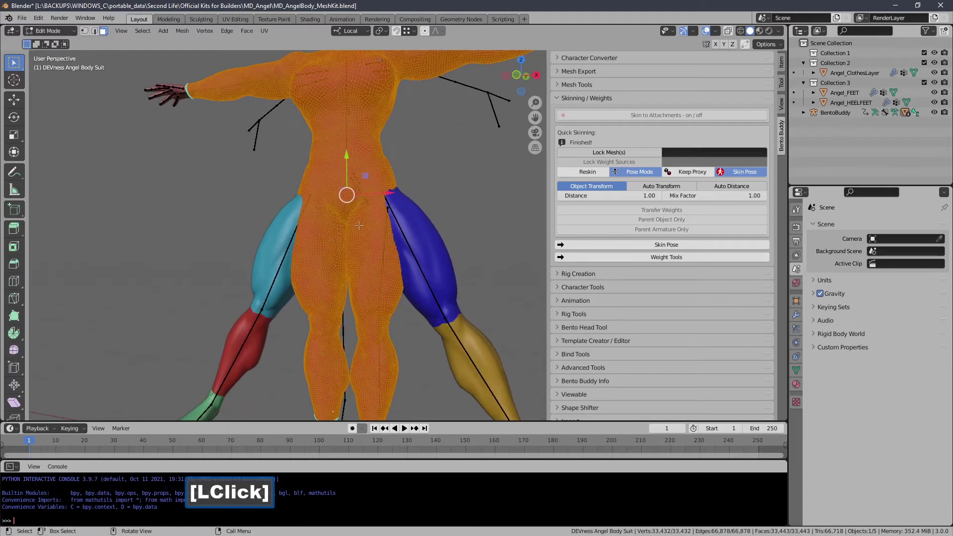
{"action": "left_click", "coordinate": [796, 315]}
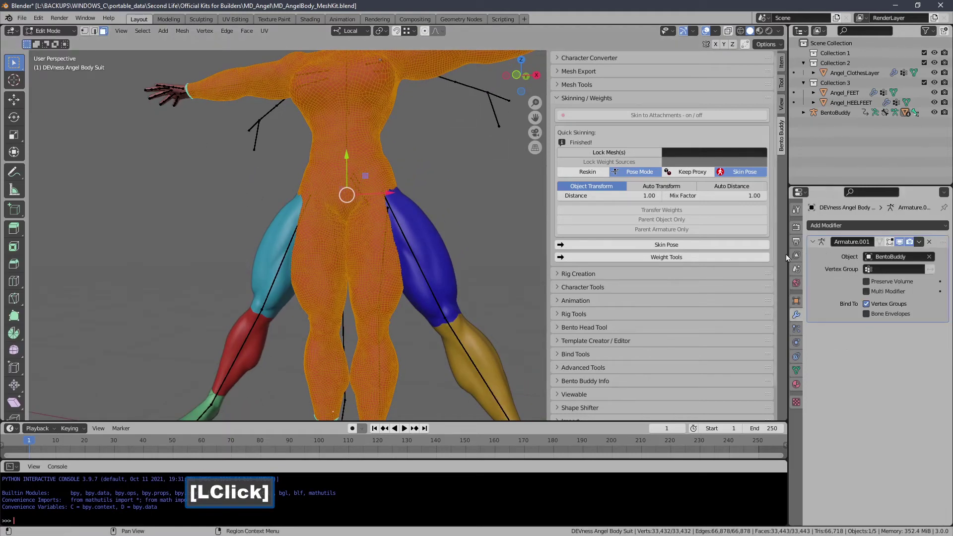
{"action": "left_click_drag", "start_coordinate": [788, 254], "coordinate": [685, 258]}
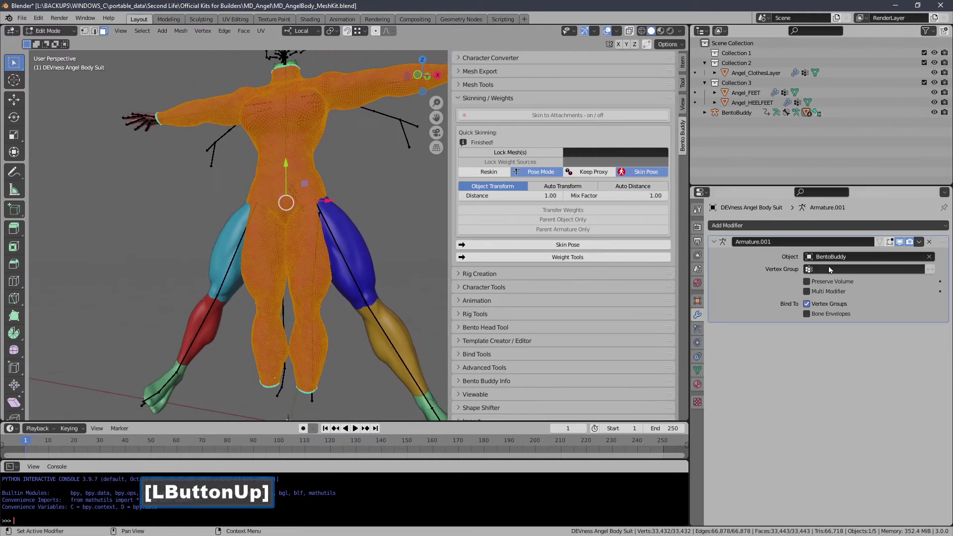
{"action": "left_click", "coordinate": [890, 242]}
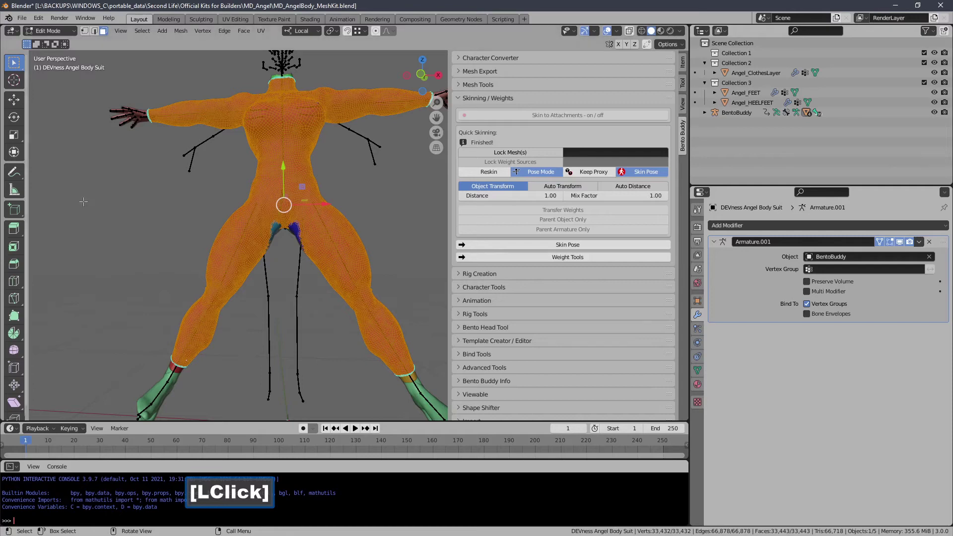
- Select a single face on the avatar's left inner thigh, where the skin pokes through, and try to move it
{"action": "middle_click_drag", "start_coordinate": [268, 250], "coordinate": [278, 201], "text": "ctrl"}
{"action": "left_click", "coordinate": [363, 238]}
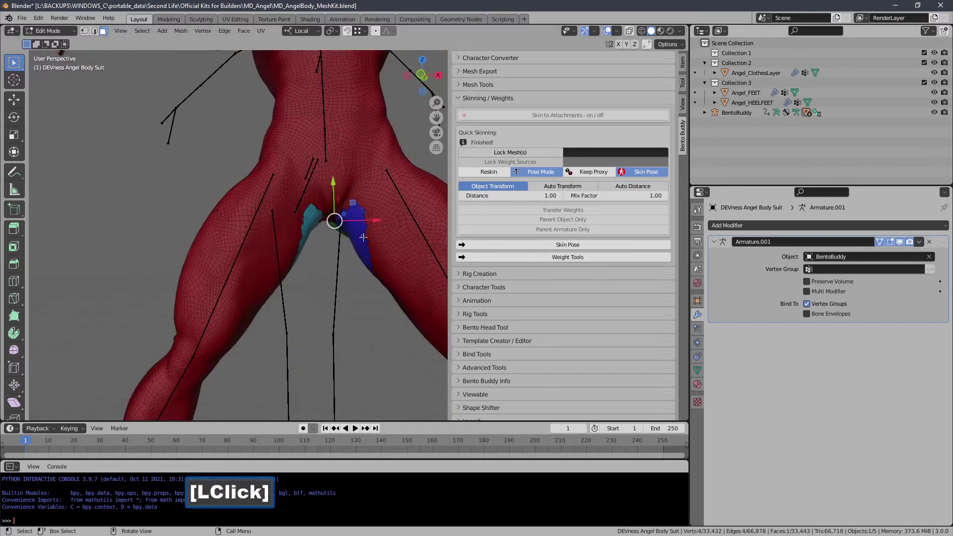
{"action": "key", "text": "g"}
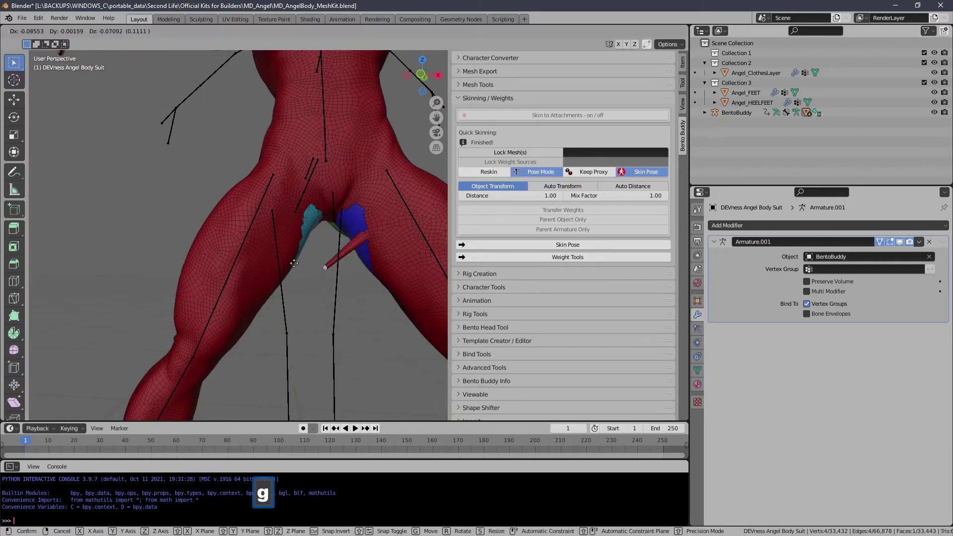
{"action": "right_click", "coordinate": [347, 248]}
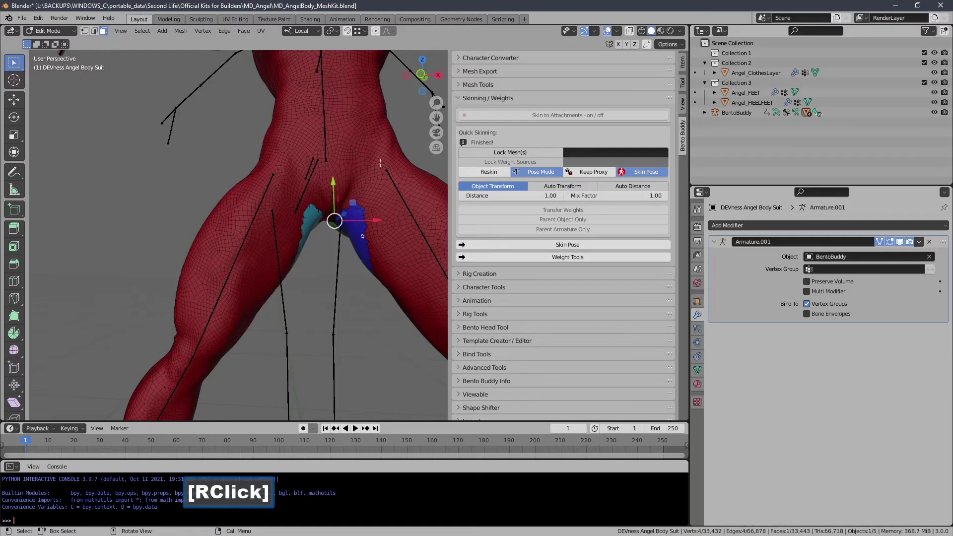
- Turn on proportional editing in Edit Mode and try moving the inner-thigh face together with the surrounding mesh
{"action": "left_click", "coordinate": [376, 32]}
{"action": "key", "text": "g"}
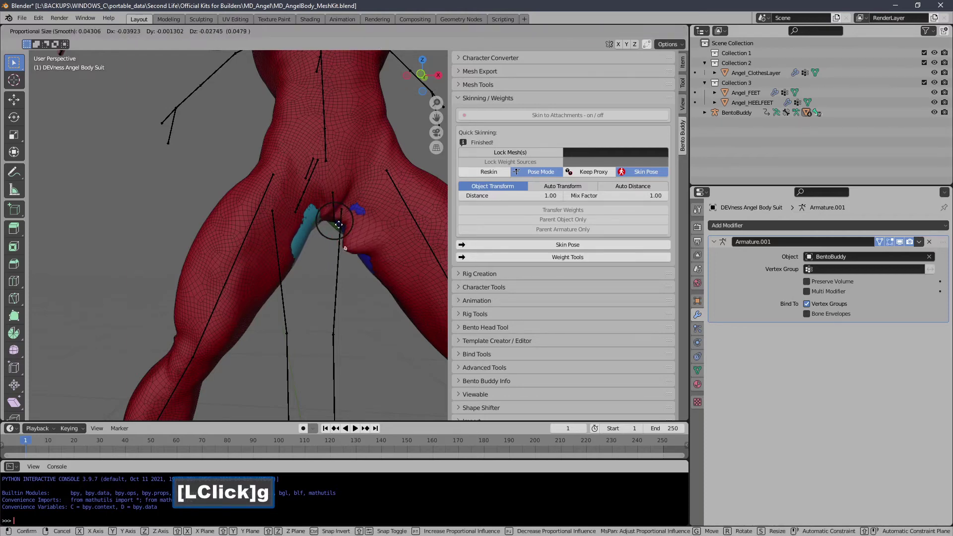
{"action": "right_click", "coordinate": [337, 224]}
{"action": "middle_click_drag", "start_coordinate": [340, 238], "coordinate": [338, 229]}
{"action": "middle_click_drag", "start_coordinate": [337, 229], "coordinate": [339, 256], "text": "ctrl"}
{"action": "key", "text": "g"}
{"action": "right_click", "coordinate": [331, 212]}
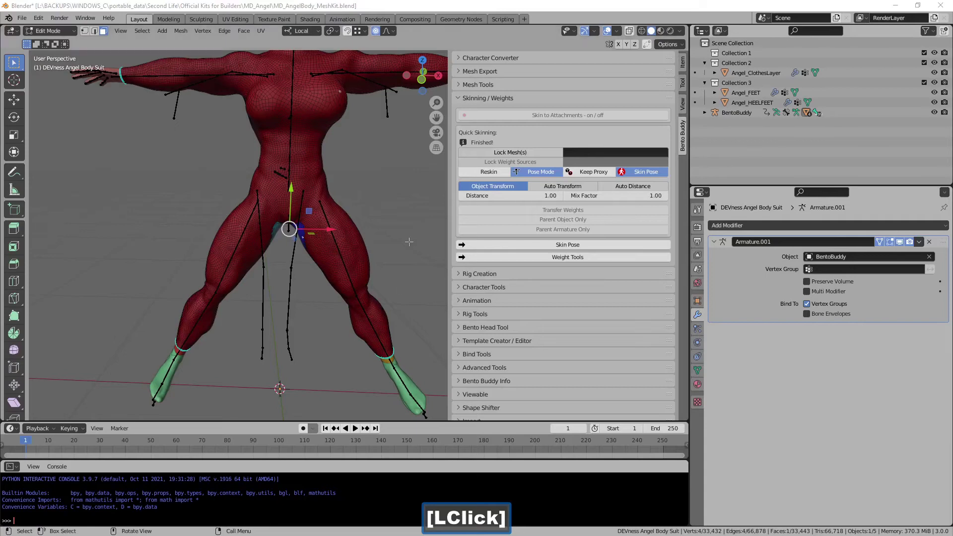
- Return the bodysuit to Object Mode and select the BentoBuddy armature
{"action": "left_click", "coordinate": [435, 37]}
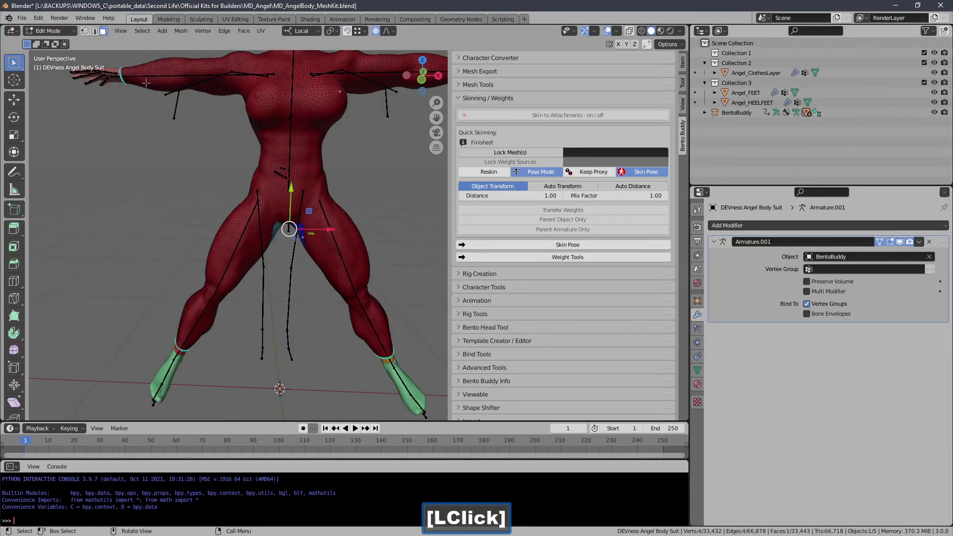
{"action": "left_click", "coordinate": [50, 31]}
{"action": "left_click", "coordinate": [47, 43]}
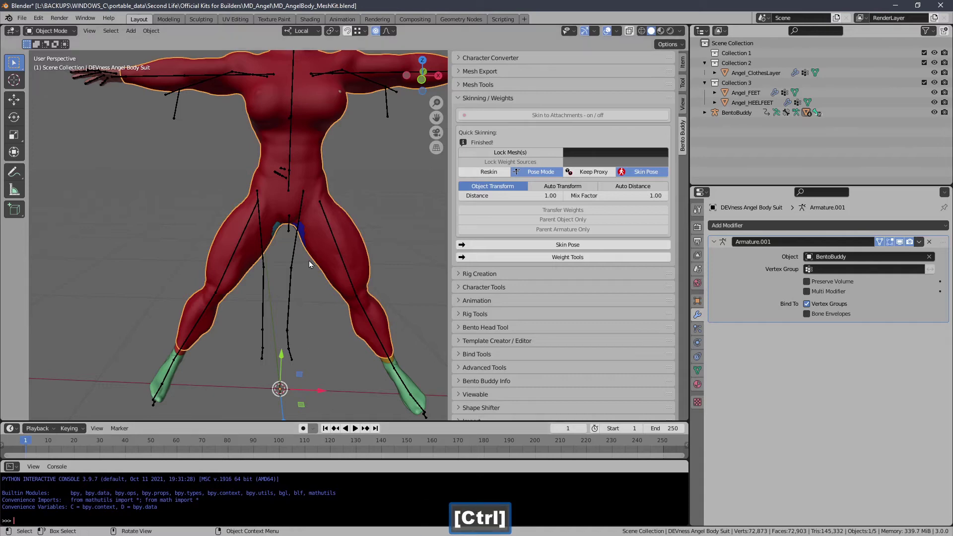
{"action": "mouse_move", "coordinate": [308, 261]}
{"action": "middle_mouse_down"}
{"action": "mouse_move", "coordinate": [298, 261]}
{"action": "mouse_move", "coordinate": [334, 245]}
{"action": "mouse_move", "coordinate": [313, 248]}
{"action": "middle_mouse_up"}
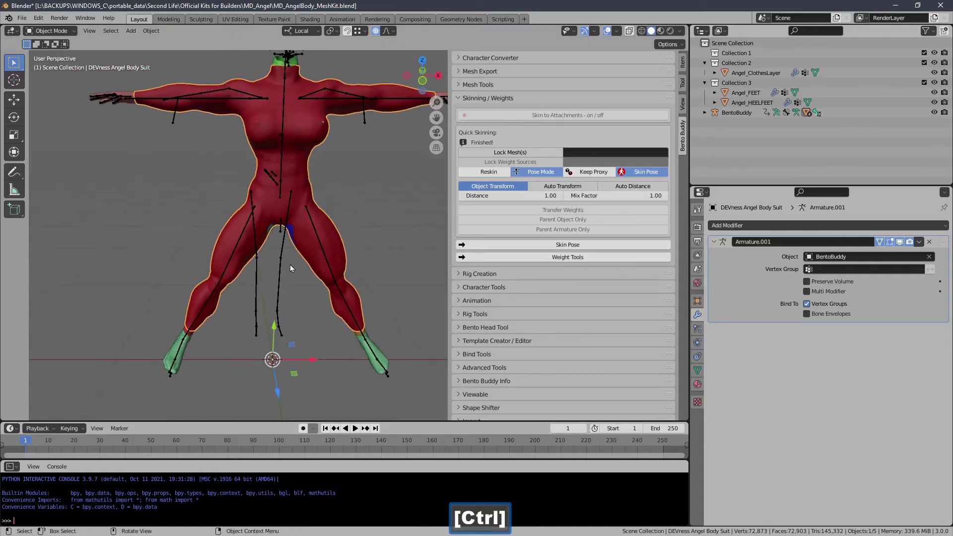
{"action": "left_click", "coordinate": [283, 279]}
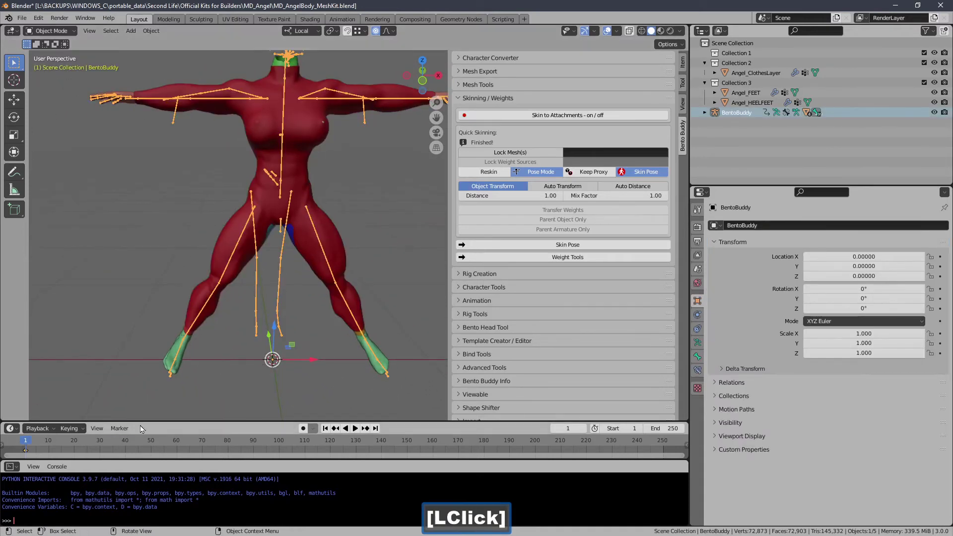
- Put the BentoBuddy armature in Pose Mode and clear the rotation of its leg bones to bring the legs together
{"action": "left_click", "coordinate": [58, 32]}
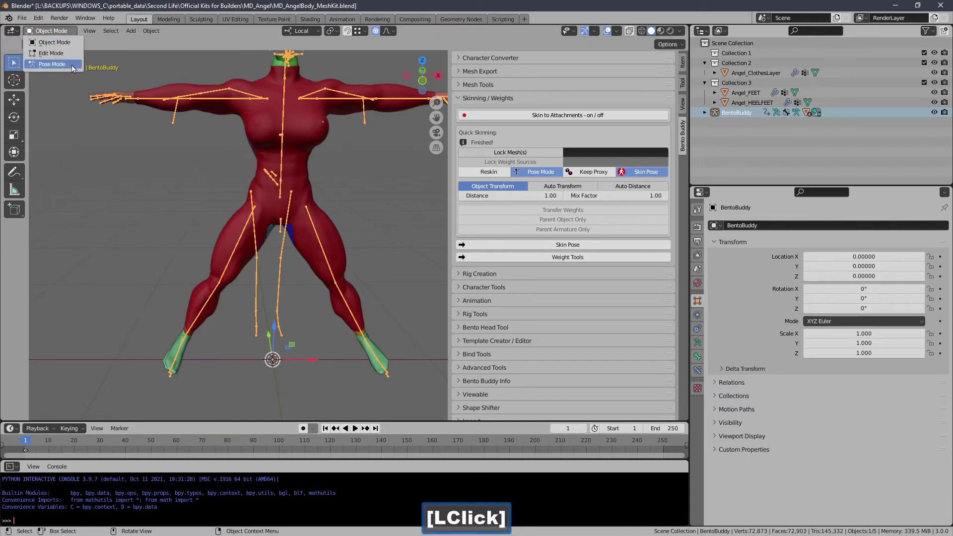
{"action": "left_click", "coordinate": [51, 64]}
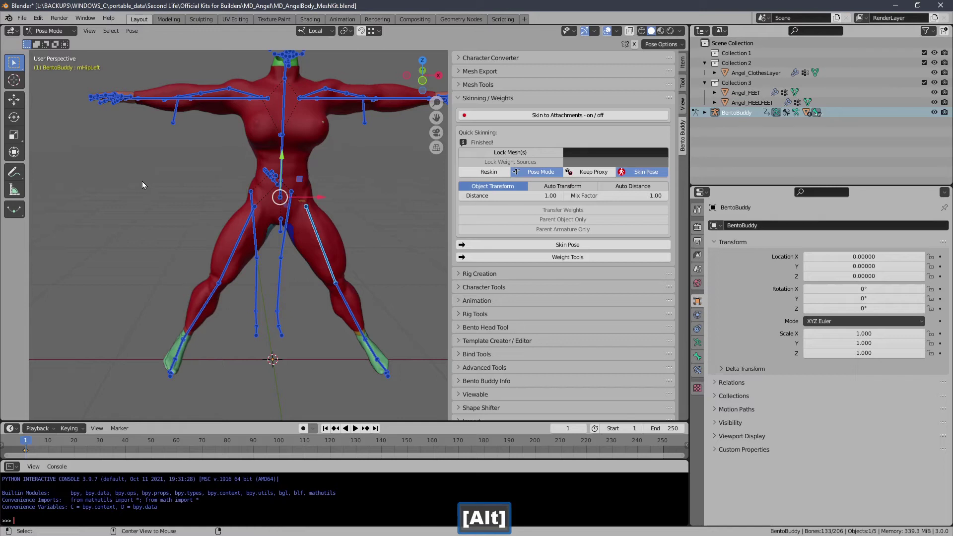
{"action": "key", "text": "alt+r"}
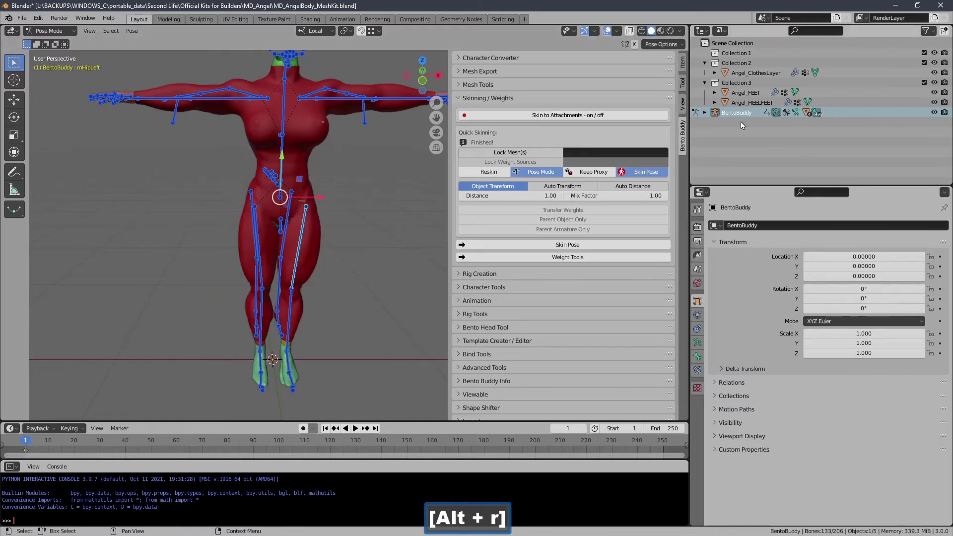
- Clear the animation data from the BentoBuddy armature and return it to Object Mode
{"action": "left_click", "coordinate": [704, 113]}
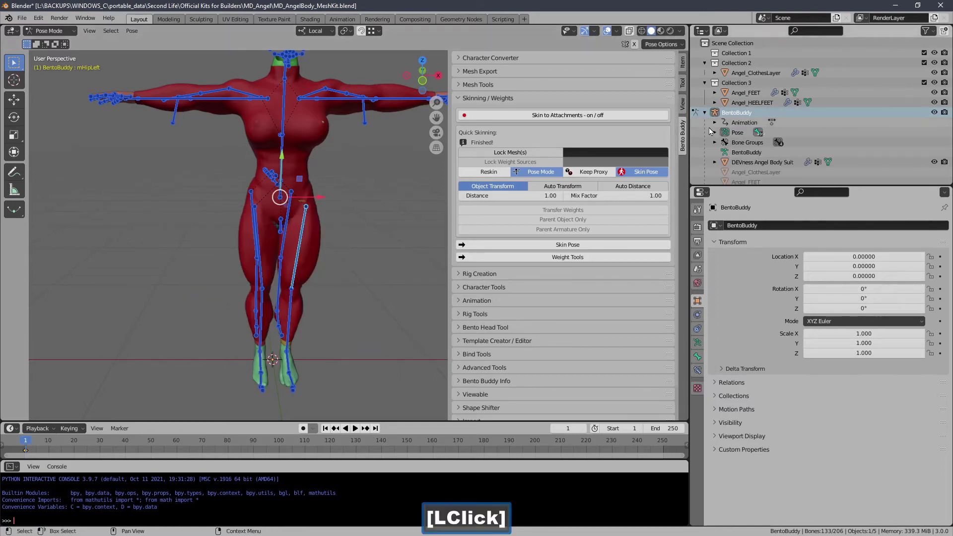
{"action": "right_click", "coordinate": [737, 130]}
{"action": "left_click", "coordinate": [739, 130]}
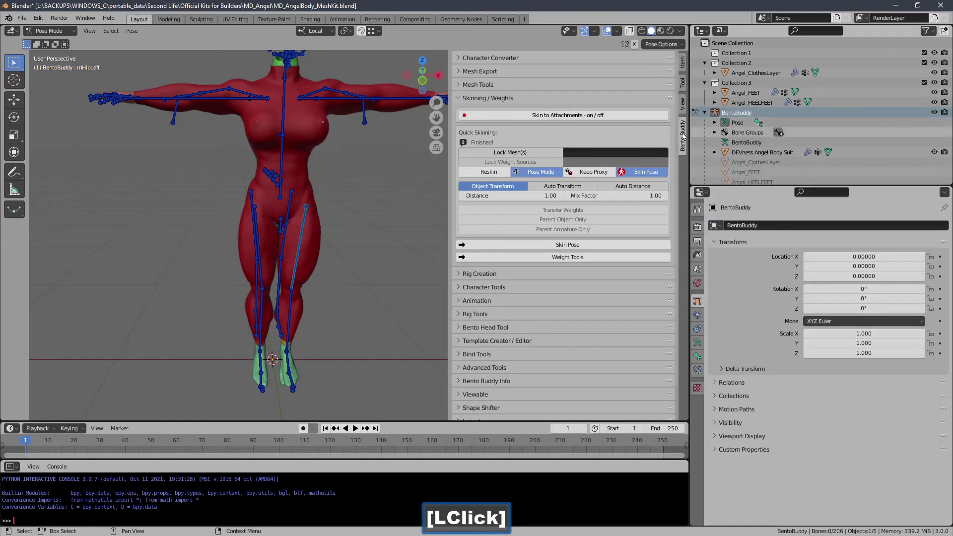
{"action": "left_click", "coordinate": [56, 29]}
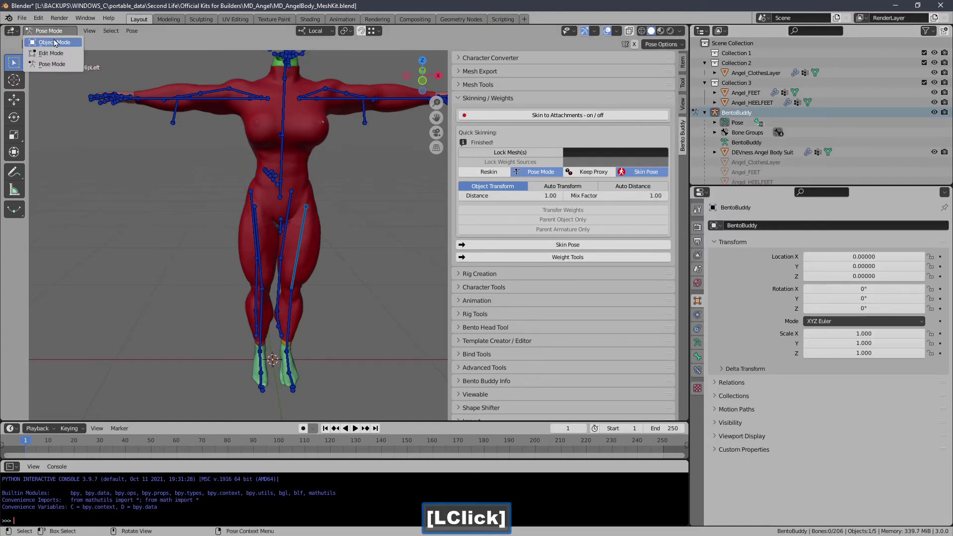
{"action": "left_click", "coordinate": [52, 42]}
{"action": "middle_click_drag", "start_coordinate": [255, 173], "coordinate": [285, 201], "text": "ctrl"}
{"action": "middle_click_drag", "start_coordinate": [286, 201], "coordinate": [283, 207], "text": "shift"}
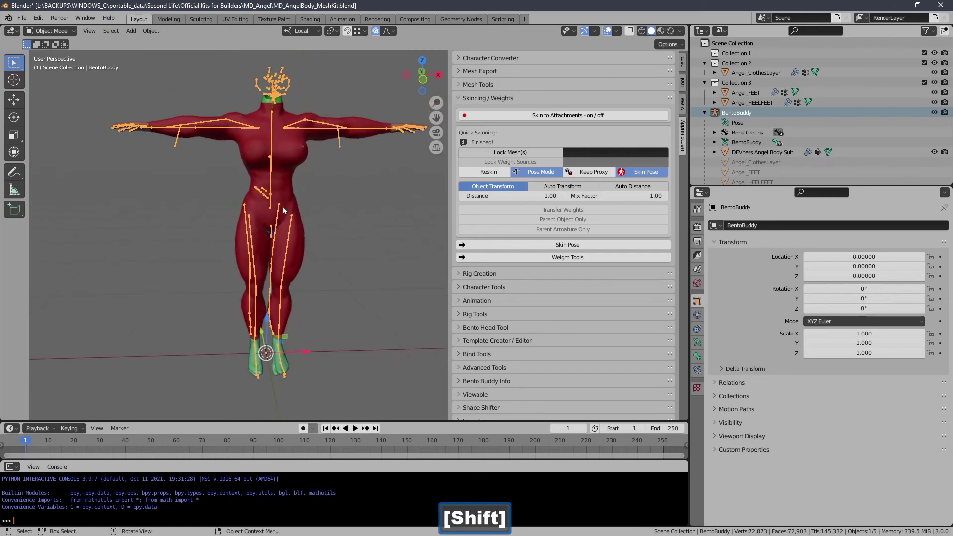
- Collapse the Skinning / Weights settings and expand the rig and kit options of Mesh Export
{"action": "left_click", "coordinate": [475, 99]}
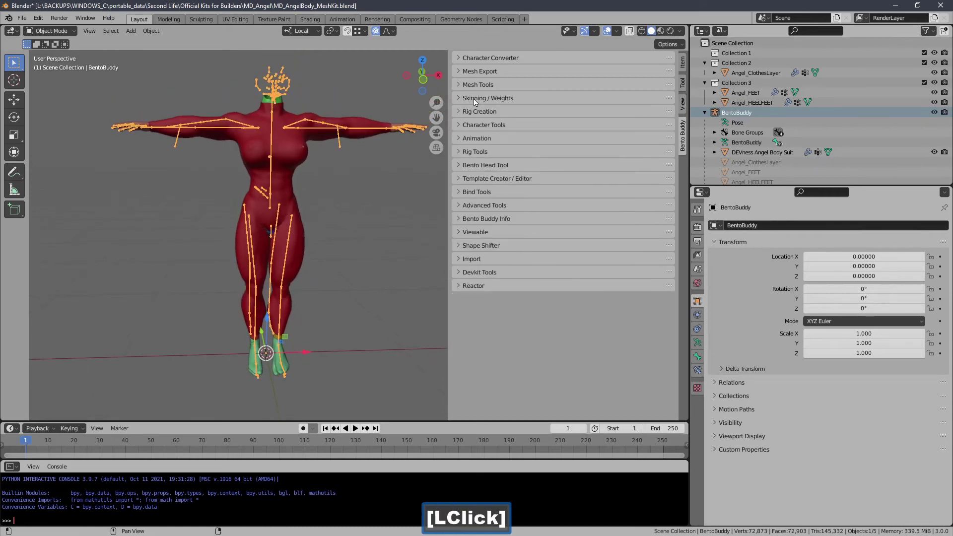
{"action": "left_click", "coordinate": [494, 73]}
{"action": "left_click", "coordinate": [526, 101]}
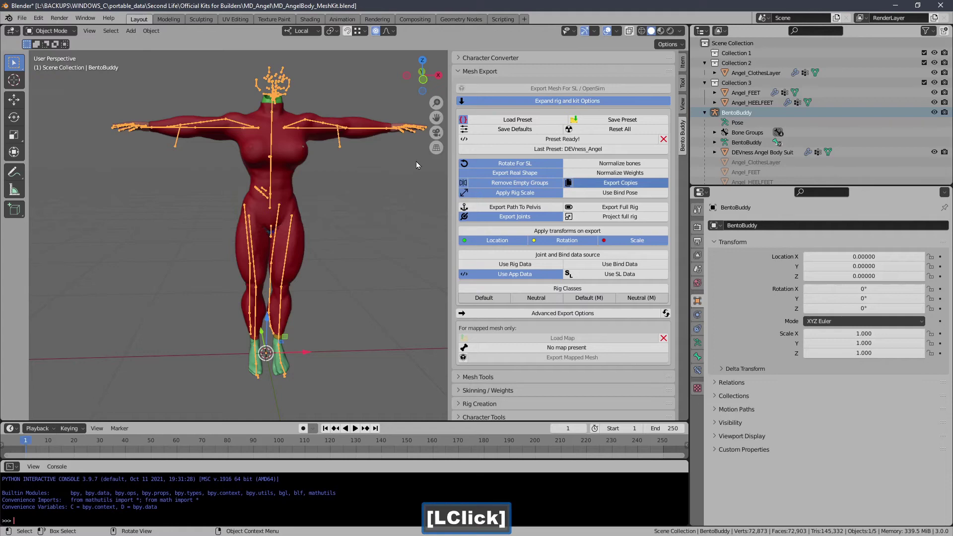
{"action": "left_click", "coordinate": [535, 121]}
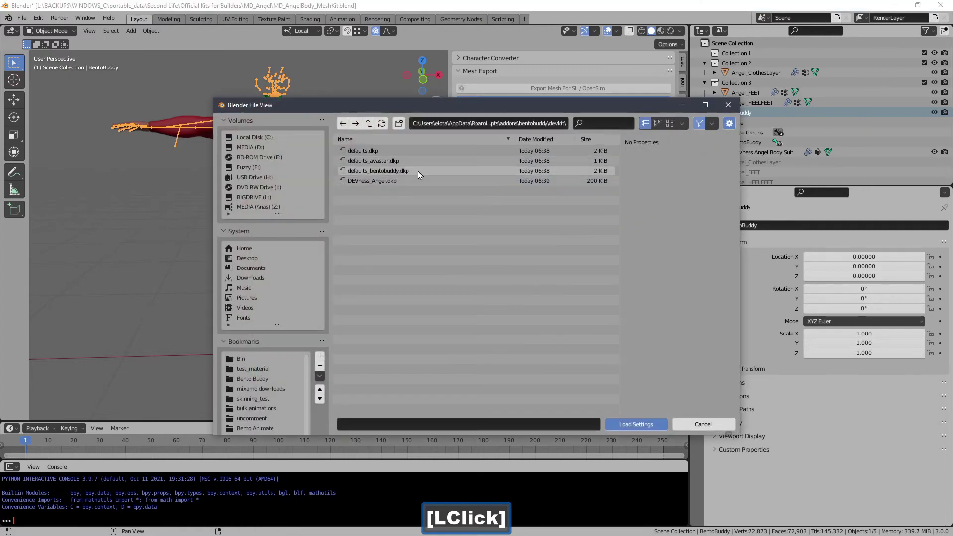
{"action": "left_click", "coordinate": [384, 181]}
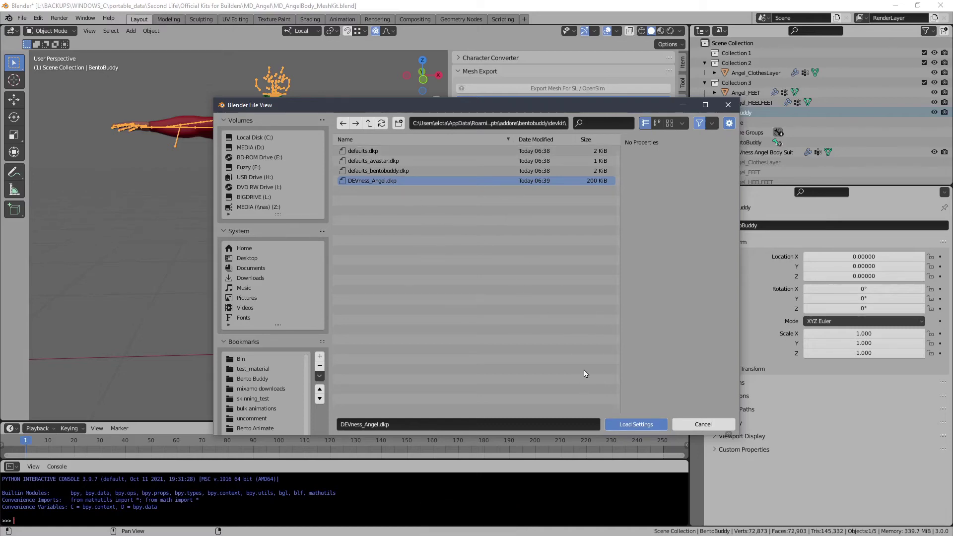
{"action": "left_click", "coordinate": [689, 422]}
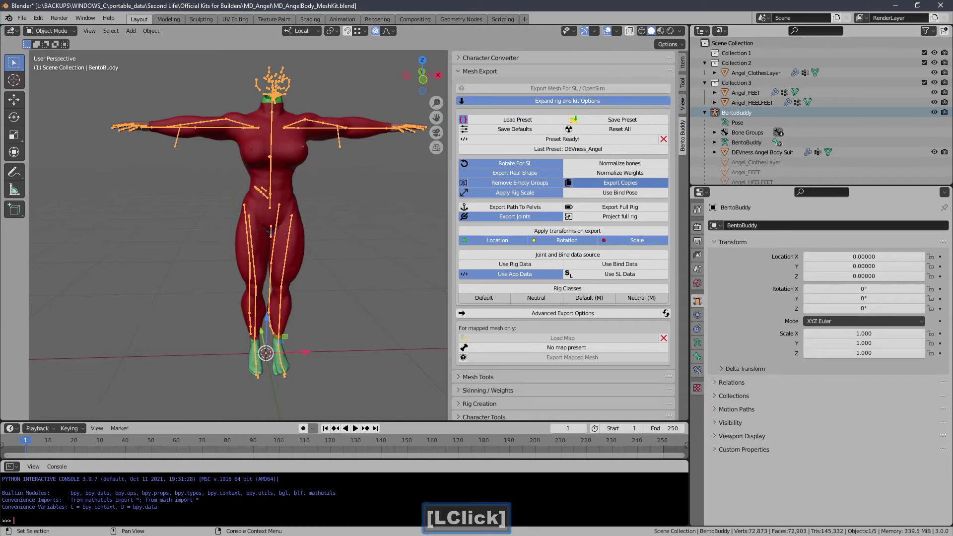
{"action": "left_click", "coordinate": [516, 535]}
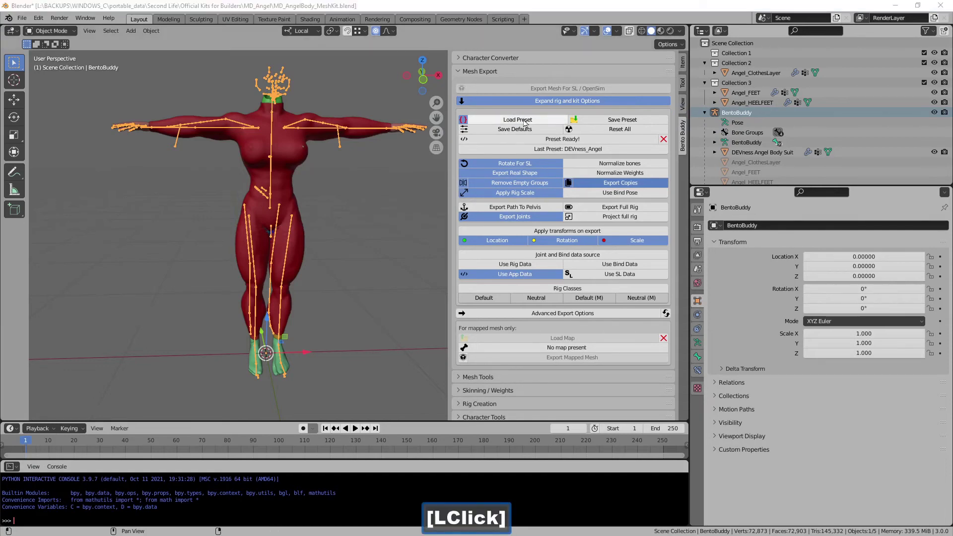
- Start loading an export preset and browse to the devkit folder of the bentobuddy add-on under Blender 2.82
{"action": "left_click", "coordinate": [496, 119]}
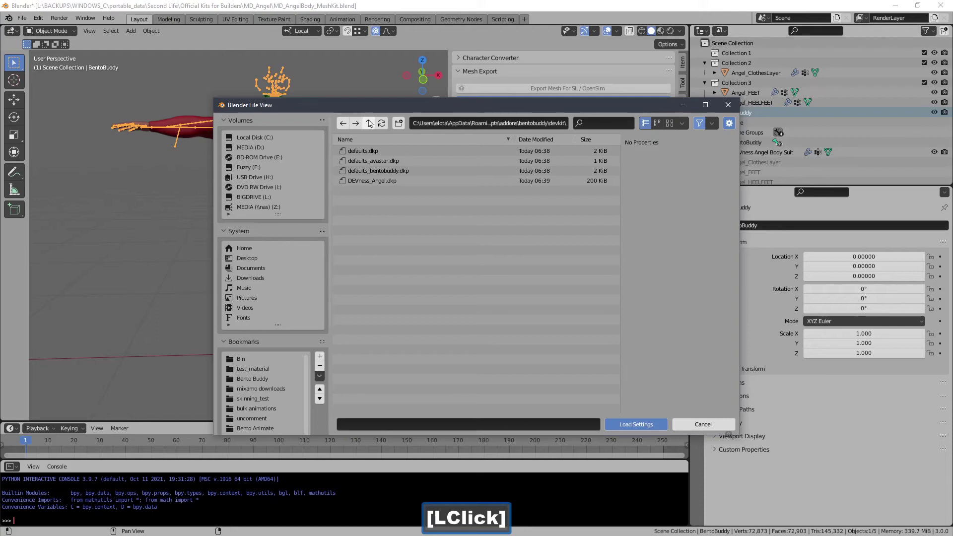
{"action": "left_click", "coordinate": [369, 125]}
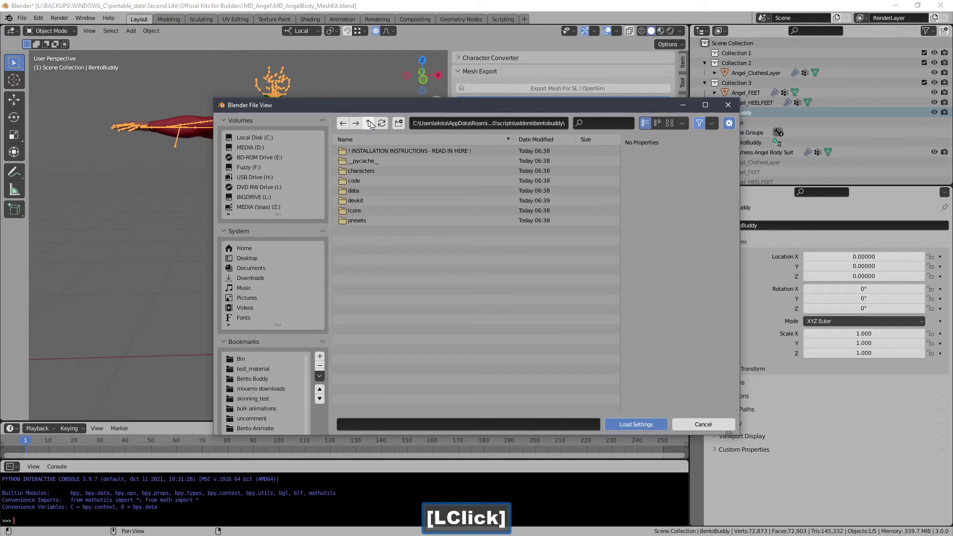
{"action": "left_click", "coordinate": [369, 123]}
{"action": "left_click", "coordinate": [369, 123]}
{"action": "left_click", "coordinate": [369, 124]}
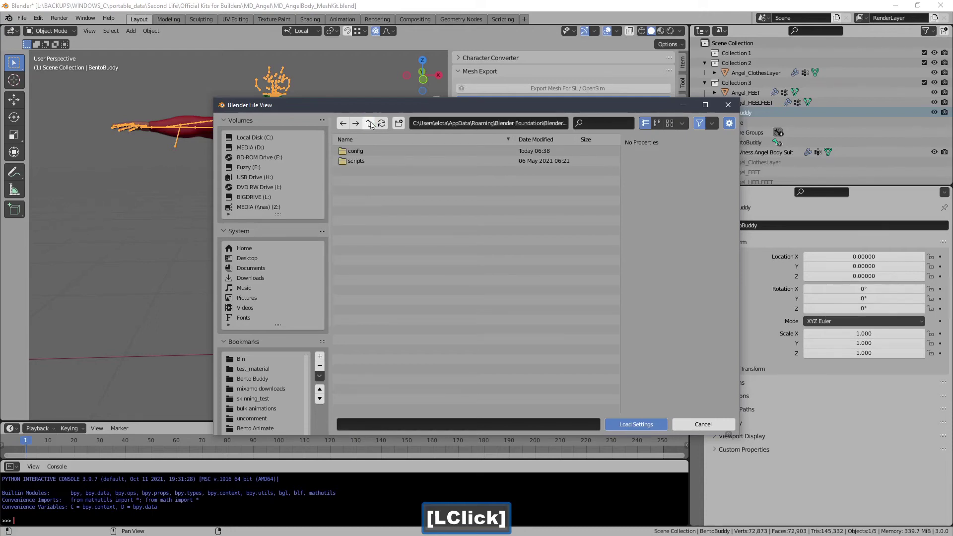
{"action": "left_click", "coordinate": [369, 124]}
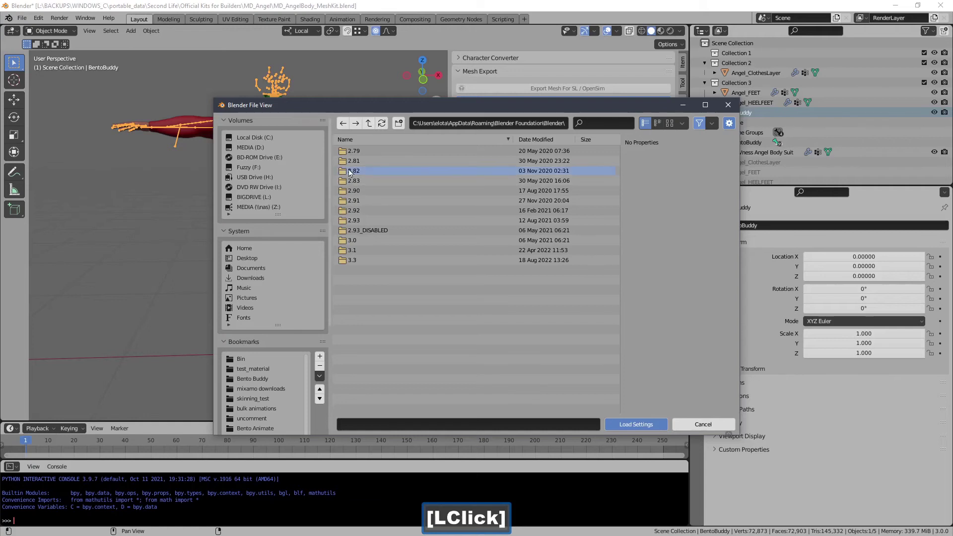
{"action": "left_click", "coordinate": [361, 171]}
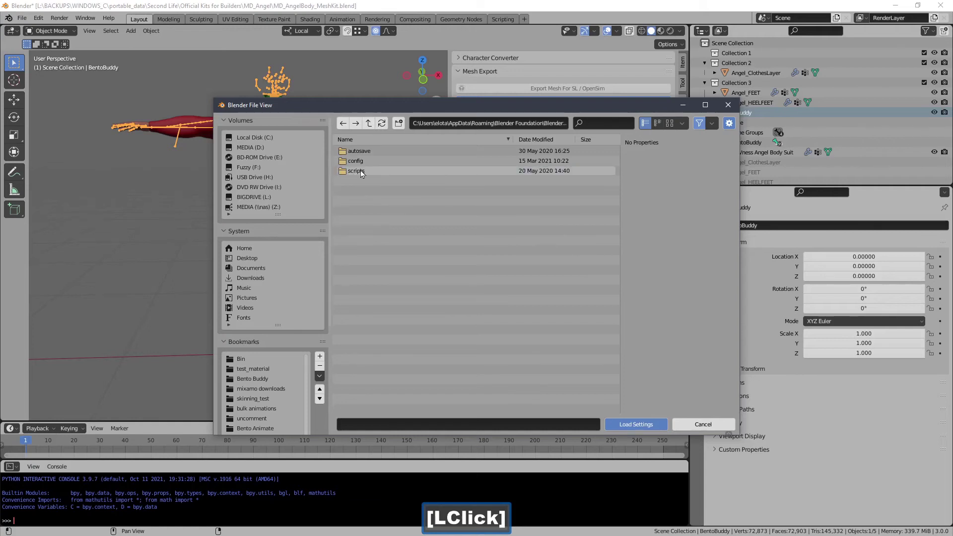
{"action": "left_click", "coordinate": [361, 172]}
{"action": "left_click", "coordinate": [359, 151]}
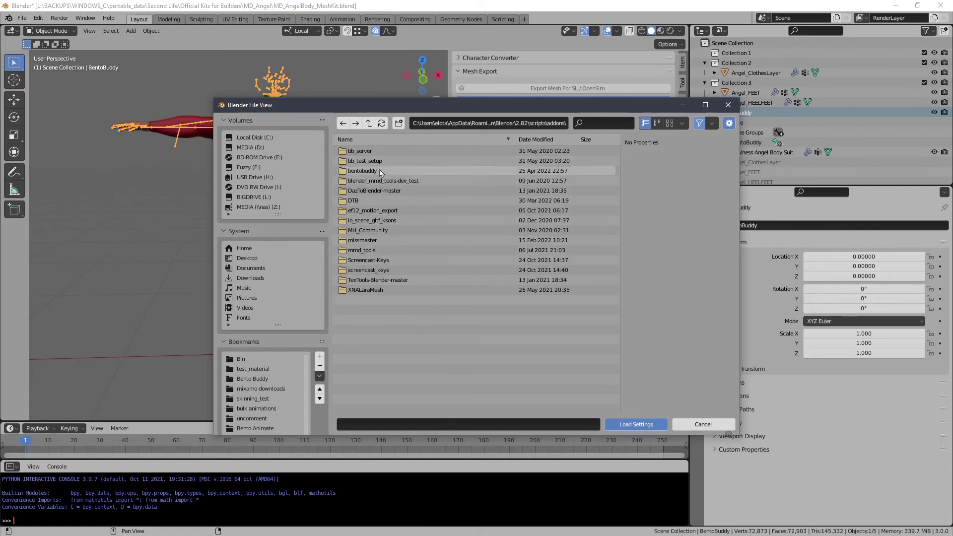
{"action": "left_click", "coordinate": [372, 172]}
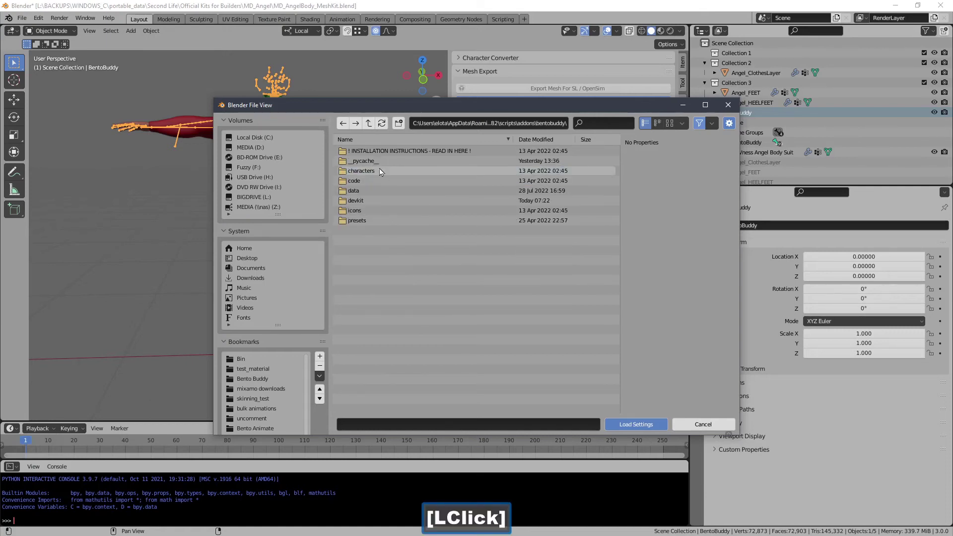
{"action": "left_click", "coordinate": [379, 201]}
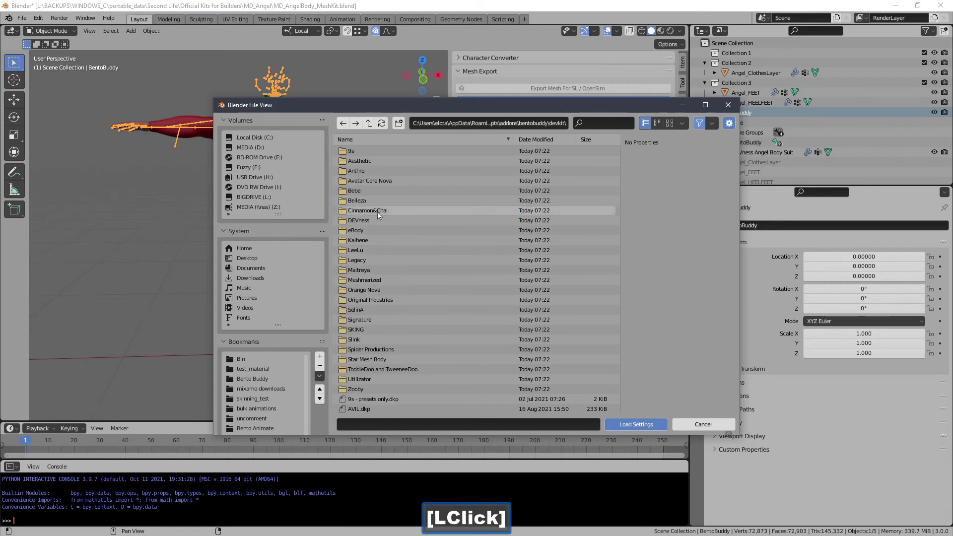
- Load the DEVness_Angel.dkp preset from the DEVness folder
{"action": "left_click", "coordinate": [388, 225]}
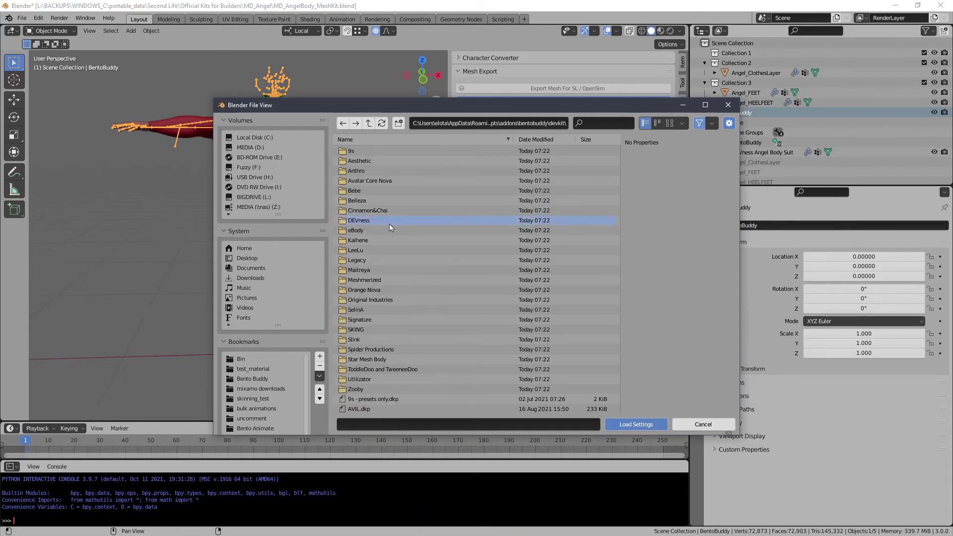
{"action": "left_click", "coordinate": [355, 155]}
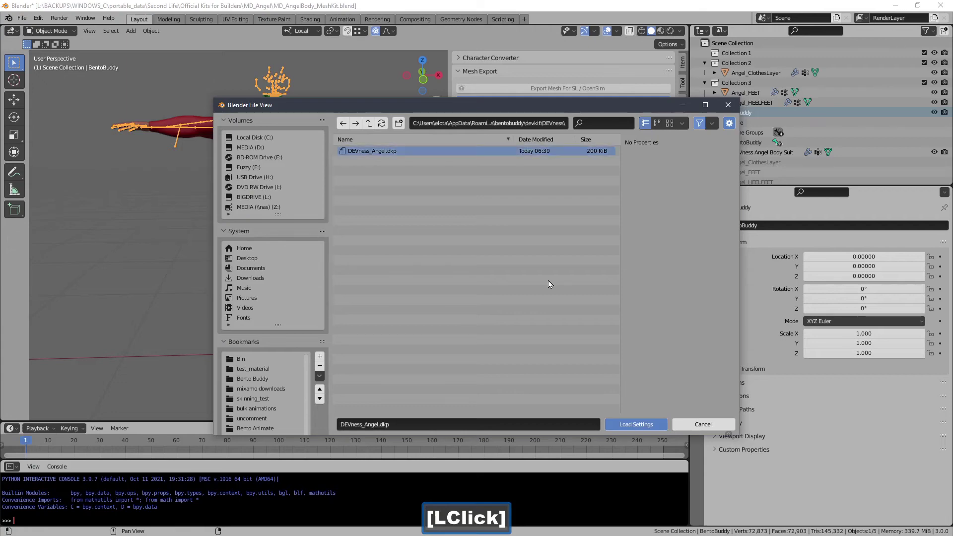
{"action": "left_click", "coordinate": [631, 424]}
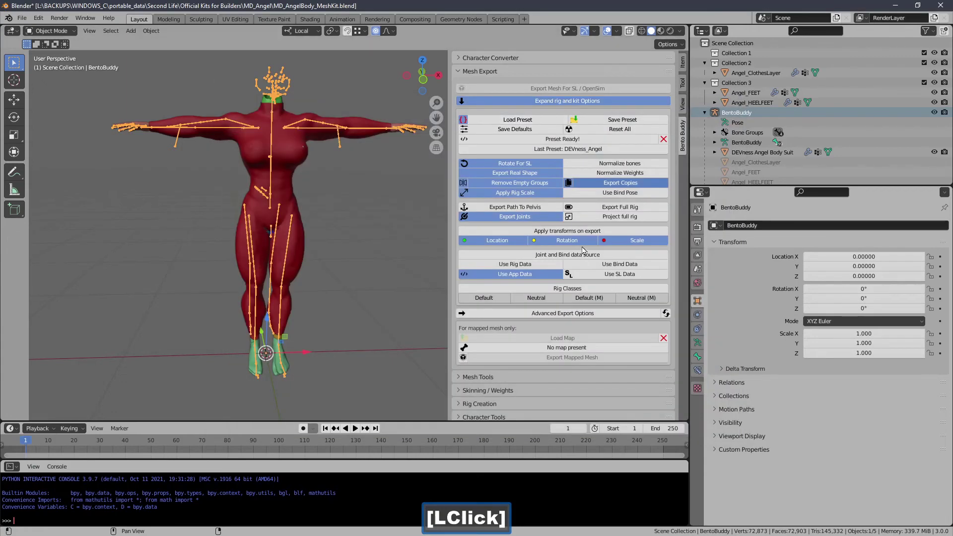
- Select the Angel_ClothesLayer mesh and export it for SL / OpenSim as a_test.dae in the test_material folder
{"action": "left_click", "coordinate": [289, 150]}
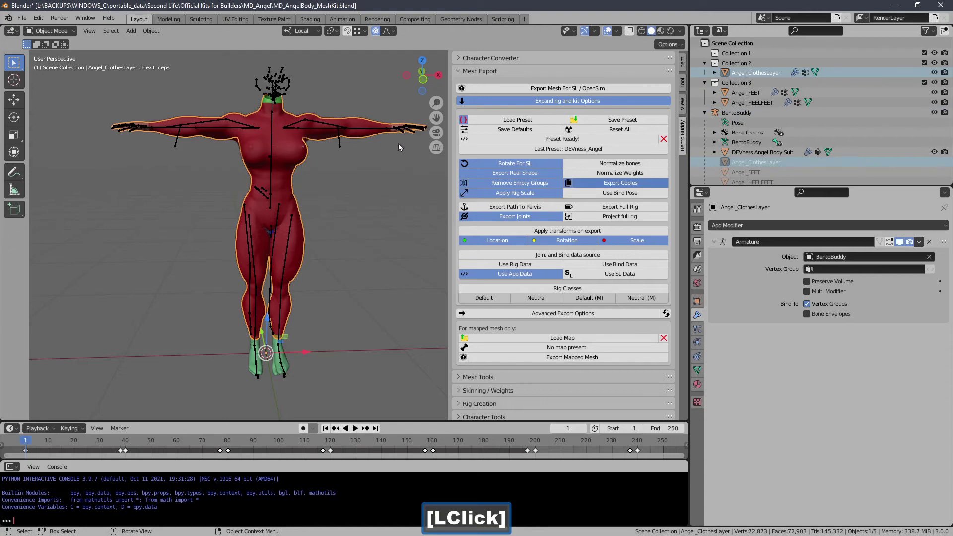
{"action": "left_click", "coordinate": [284, 141]}
{"action": "left_click", "coordinate": [285, 153]}
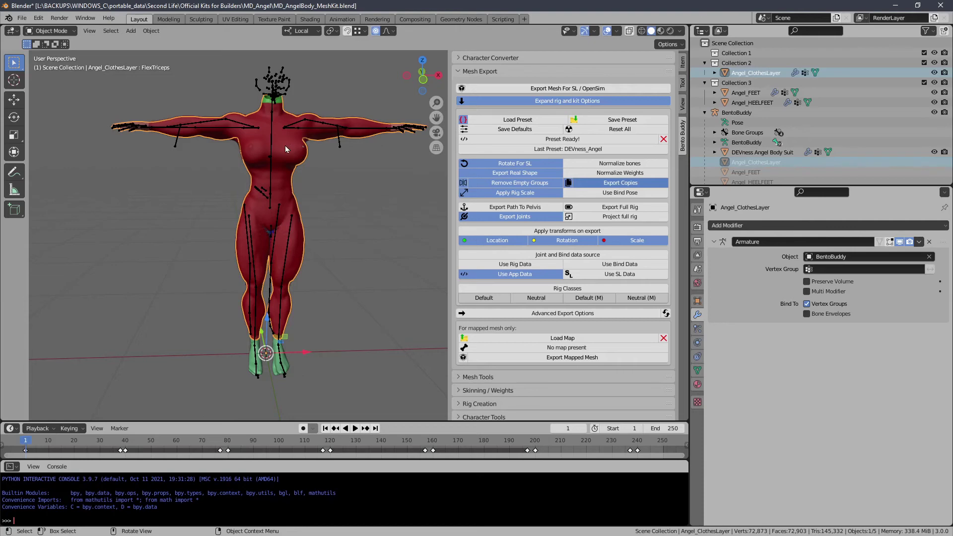
{"action": "left_click", "coordinate": [285, 85]}
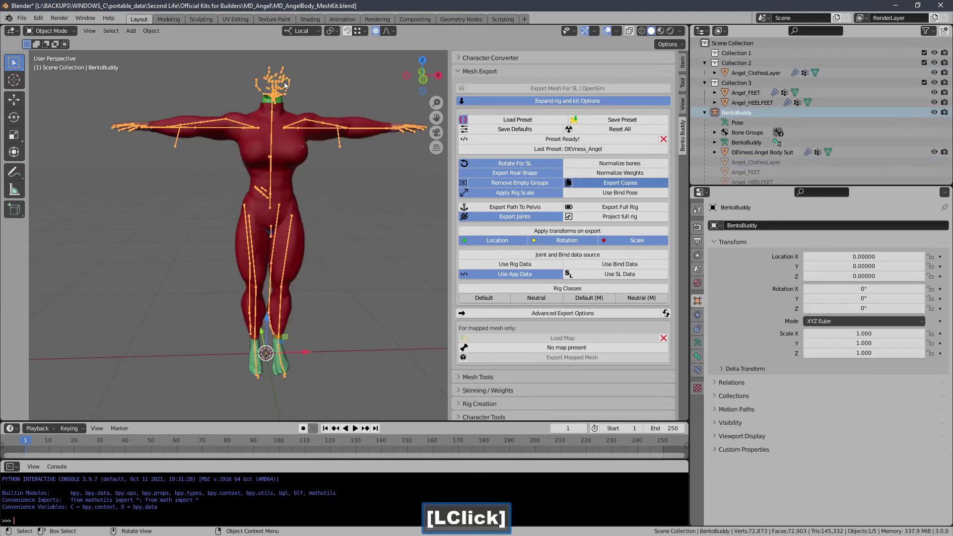
{"action": "left_click", "coordinate": [298, 151]}
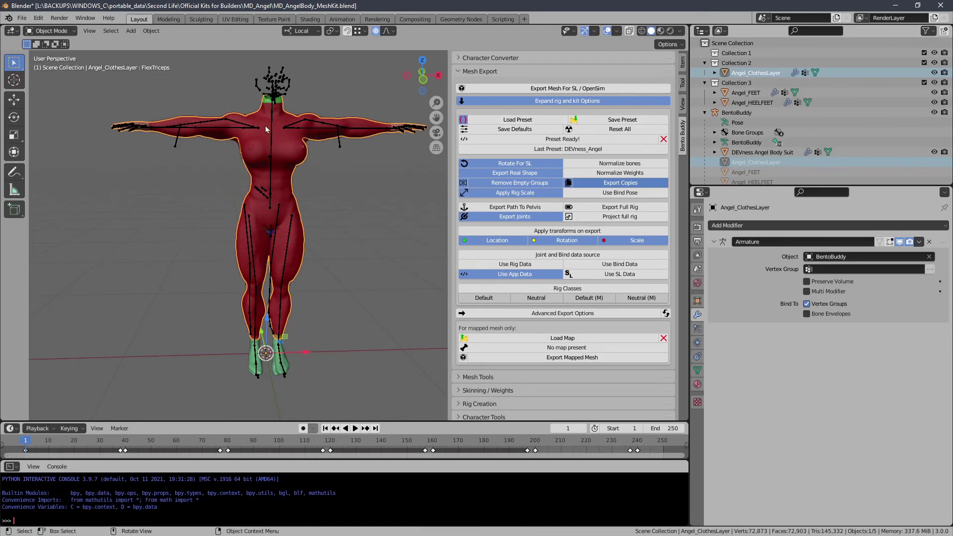
{"action": "left_click", "coordinate": [522, 90]}
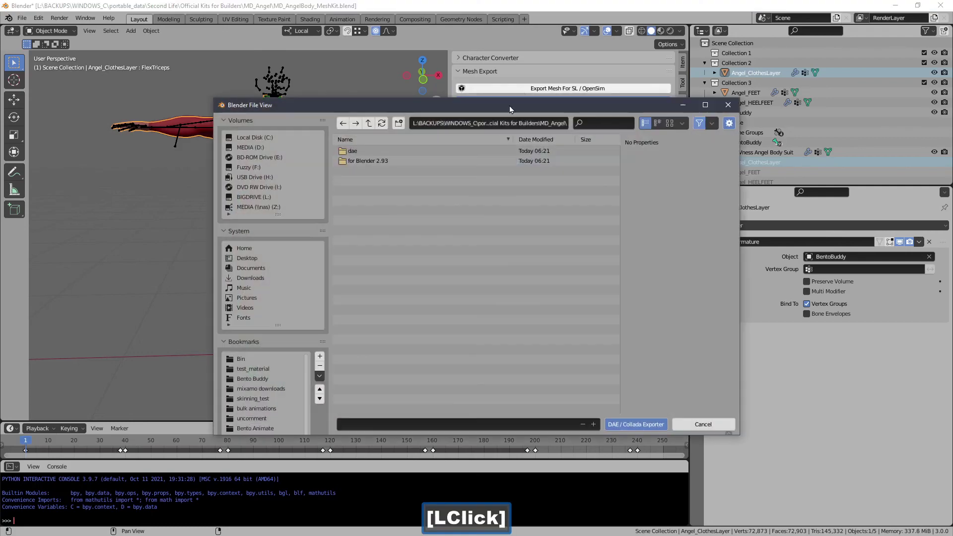
{"action": "left_click", "coordinate": [253, 368]}
{"action": "double_click", "coordinate": [377, 200]}
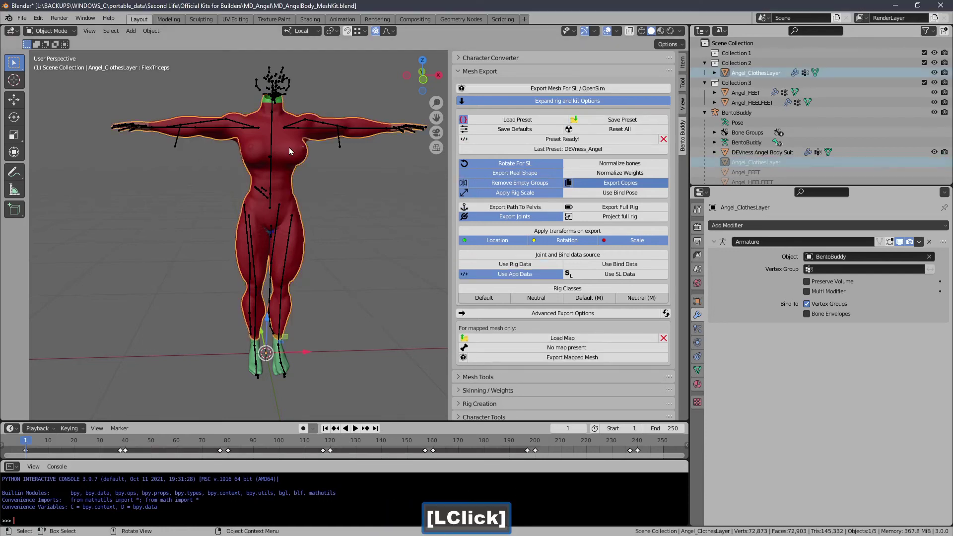
- Select the DEVness Angel Body Suit and export it for SL / OpenSim over a_test.dae in the test_material folder
{"action": "left_click", "coordinate": [283, 147]}
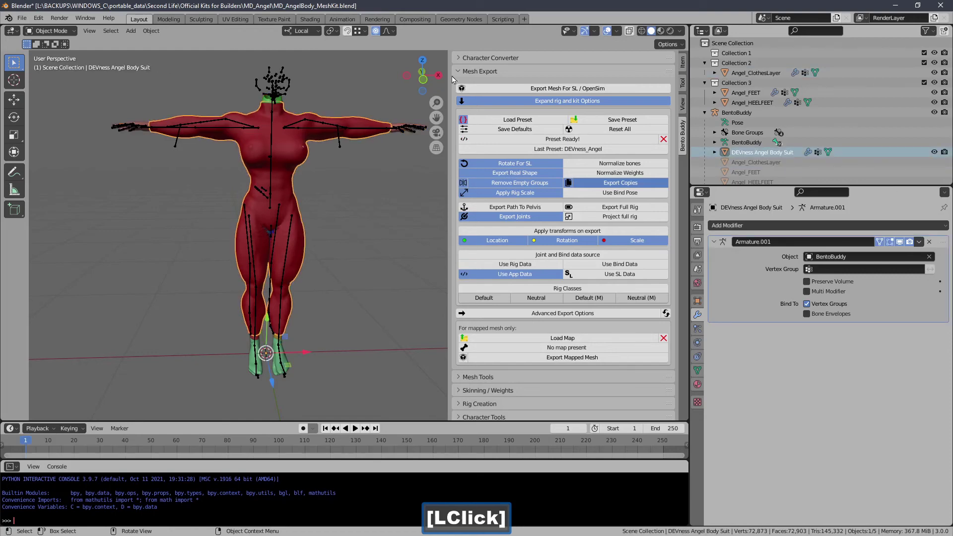
{"action": "left_click", "coordinate": [496, 89]}
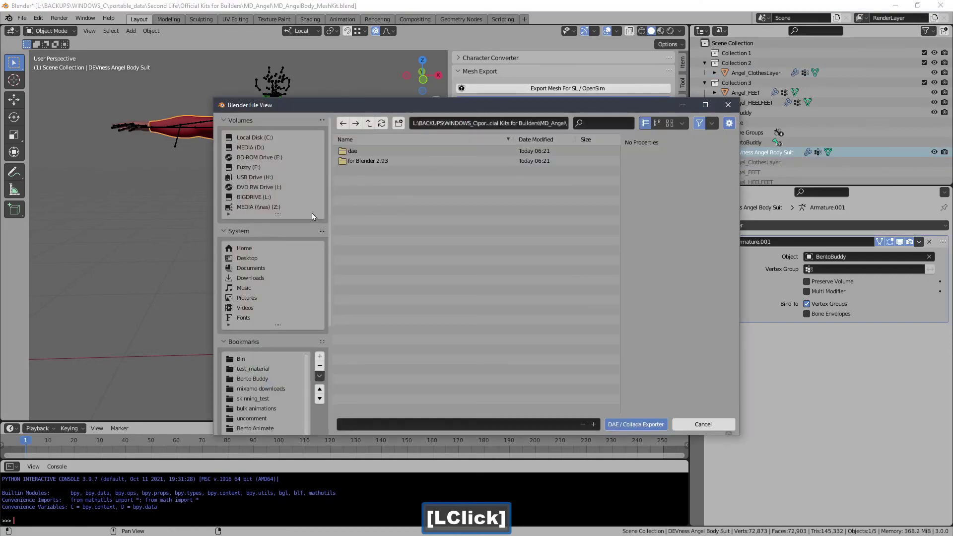
{"action": "left_click", "coordinate": [272, 370]}
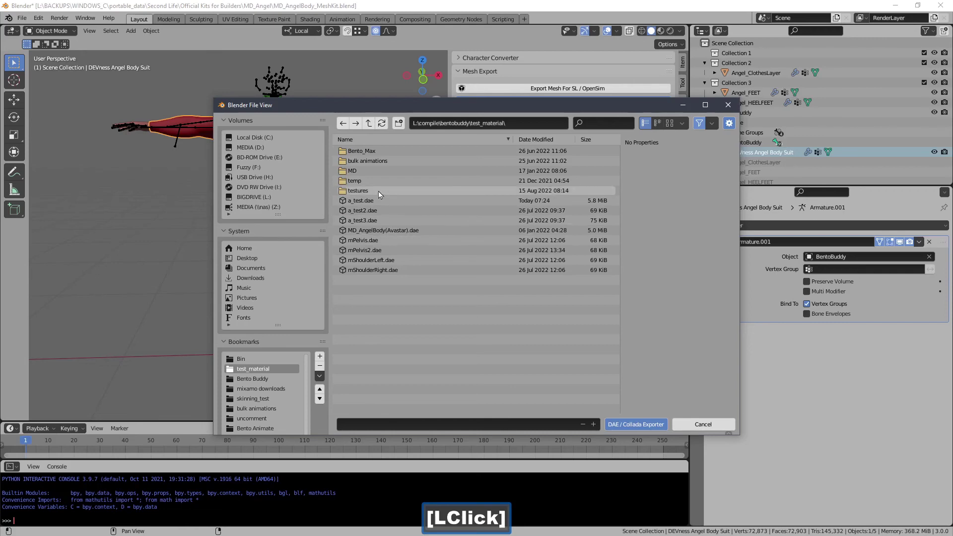
{"action": "double_click", "coordinate": [380, 201]}
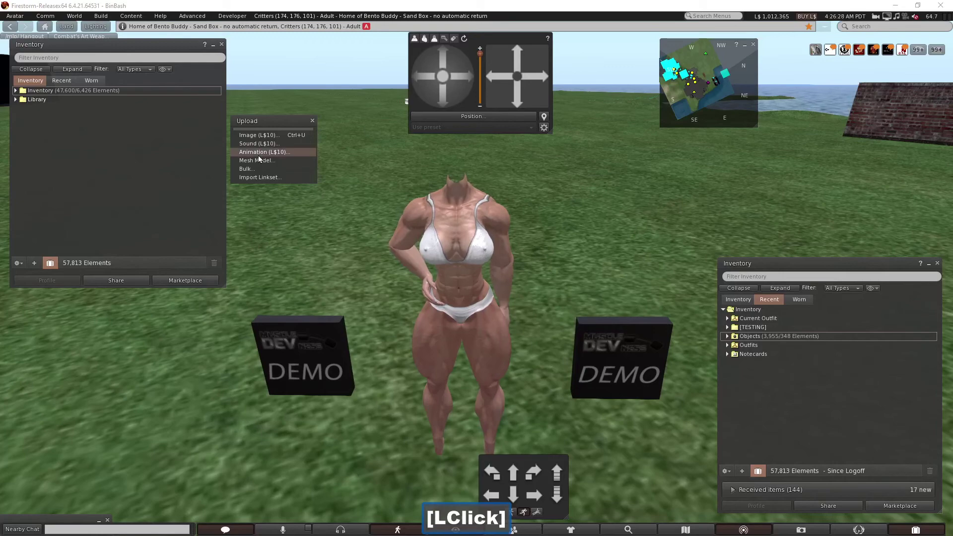
- Load a_test.dae as a mesh model for upload and set the triangle limits of the Low and Lowest detail levels to 0
{"action": "left_click", "coordinate": [258, 160]}
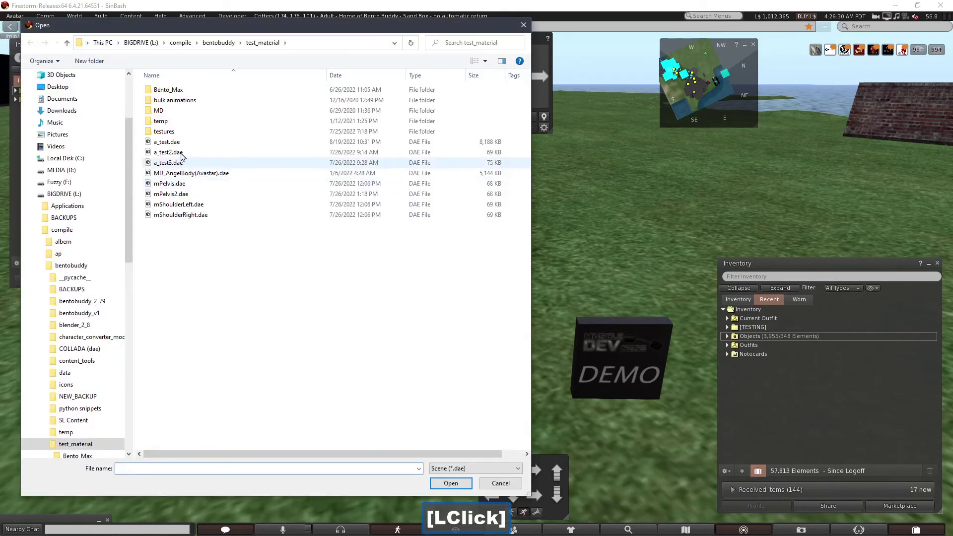
{"action": "double_click", "coordinate": [179, 145]}
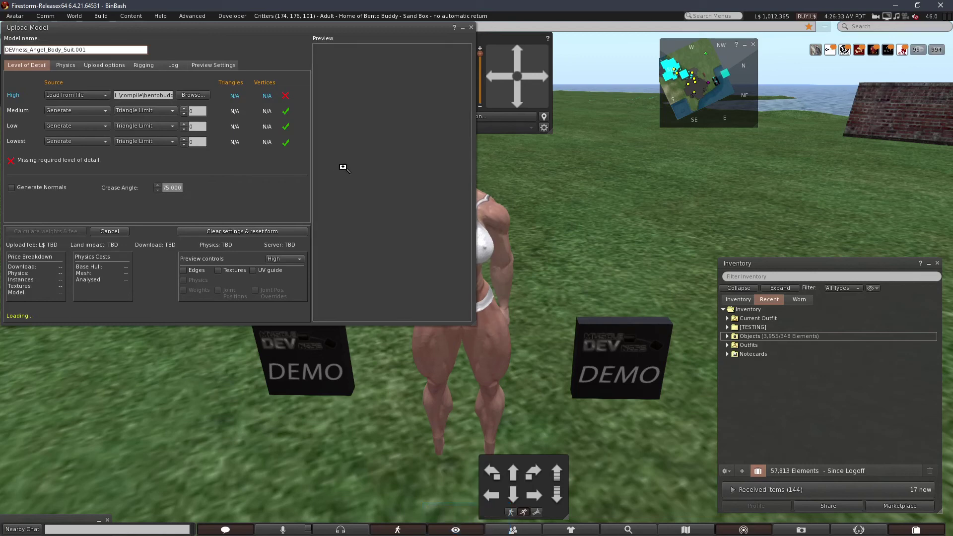
{"action": "left_click_drag", "start_coordinate": [342, 167], "coordinate": [351, 164]}
{"action": "left_click", "coordinate": [183, 144]}
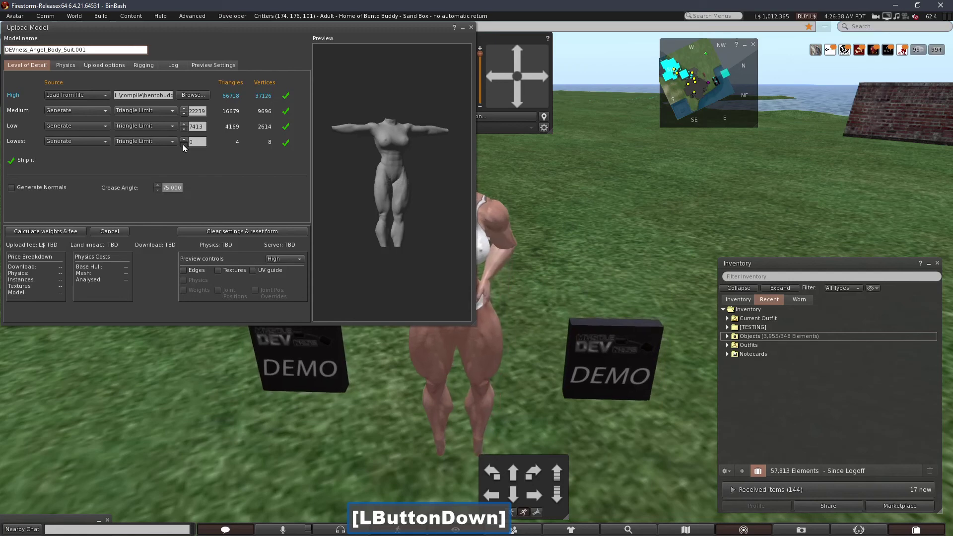
{"action": "left_click", "coordinate": [183, 129]}
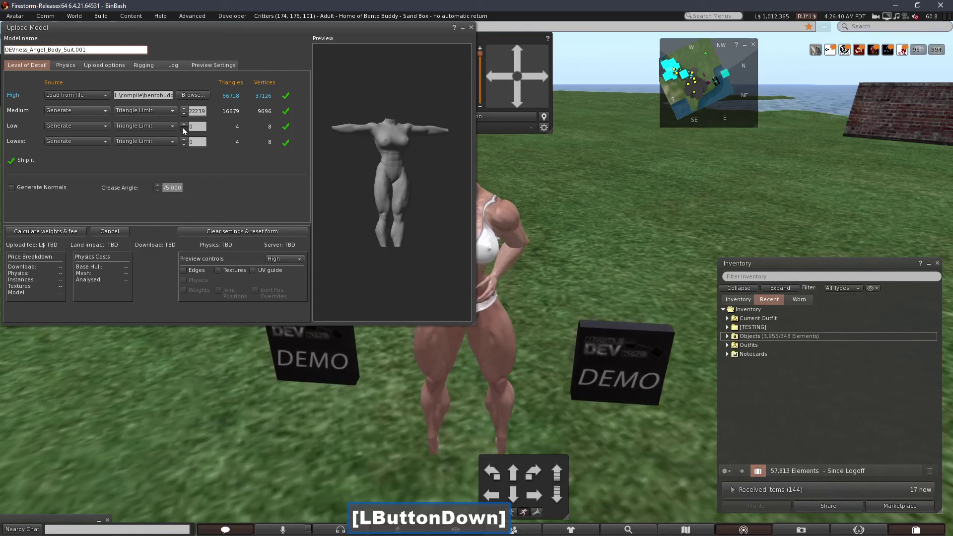
- Use the Lowest detail level as the physics model and include skin weight in the rigging
{"action": "left_click", "coordinate": [67, 67]}
{"action": "left_click", "coordinate": [149, 83]}
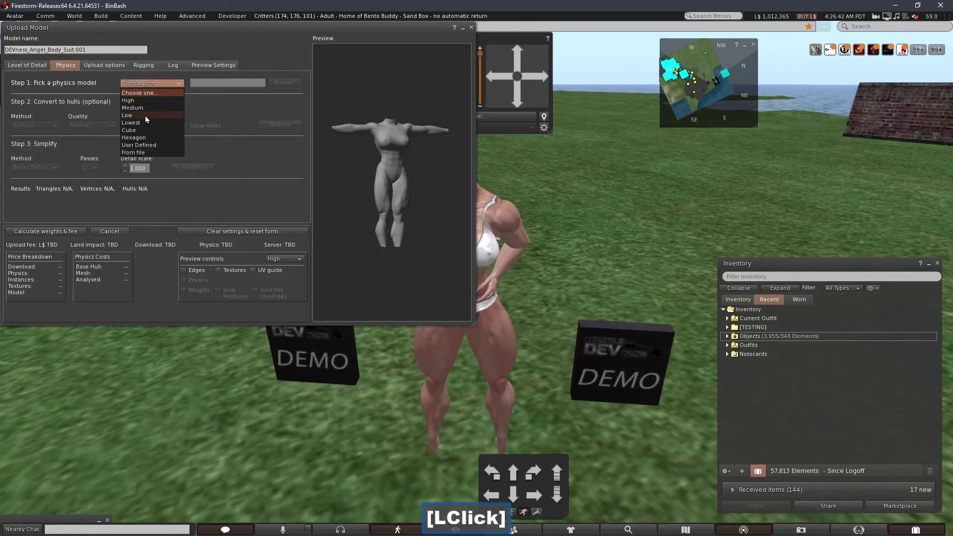
{"action": "left_click", "coordinate": [145, 122]}
{"action": "left_click", "coordinate": [144, 65]}
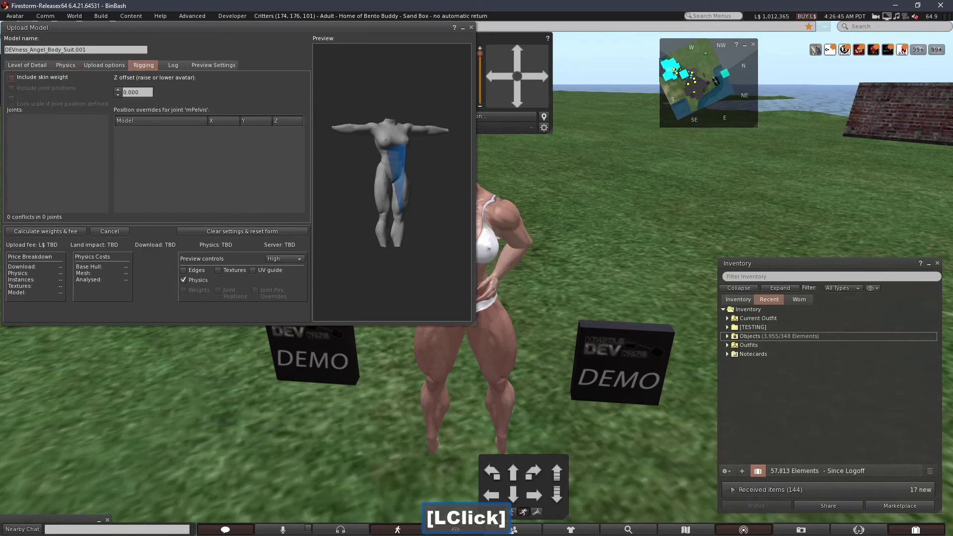
{"action": "left_click", "coordinate": [11, 77]}
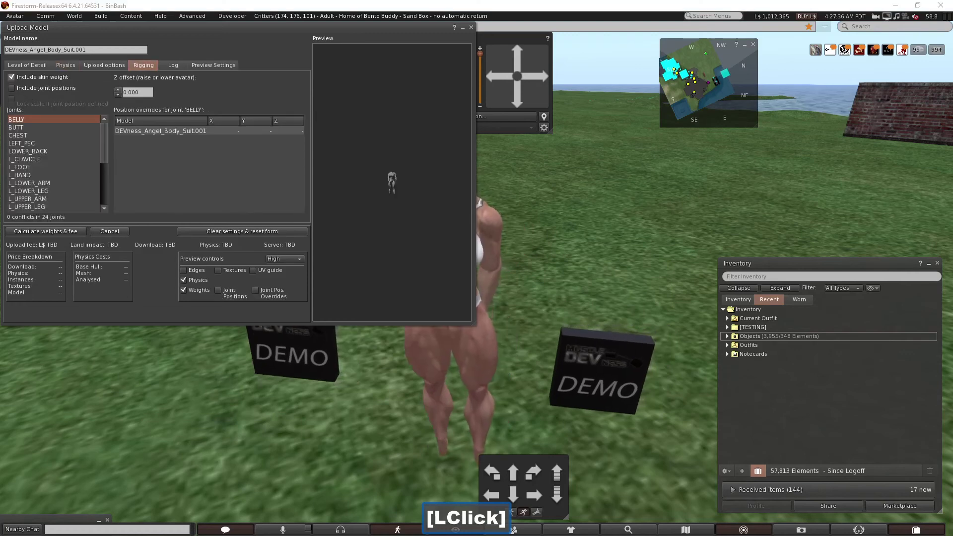
- Calculate the weights and fee for the DEVness_Angel_Body_Suit.001 model and upload it
{"action": "left_click", "coordinate": [74, 231]}
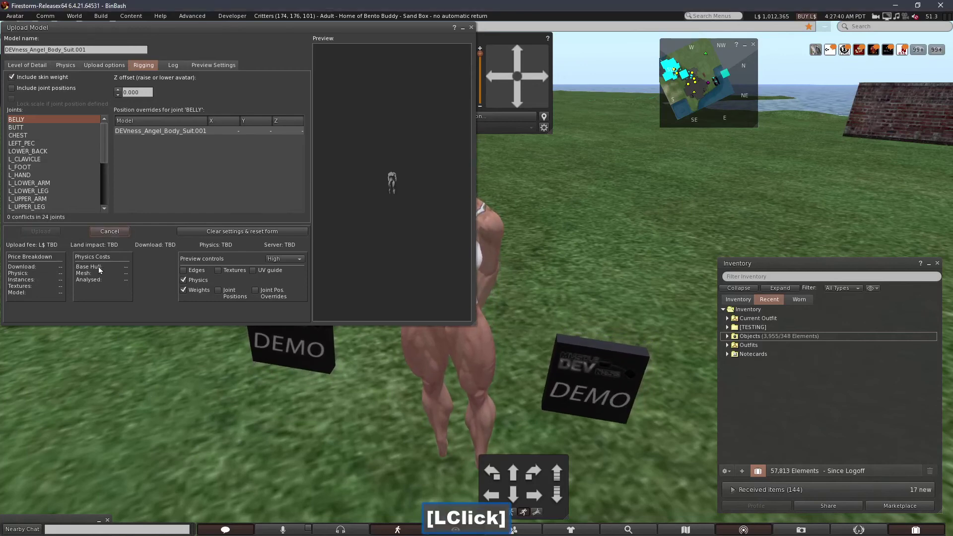
{"action": "left_click", "coordinate": [768, 305]}
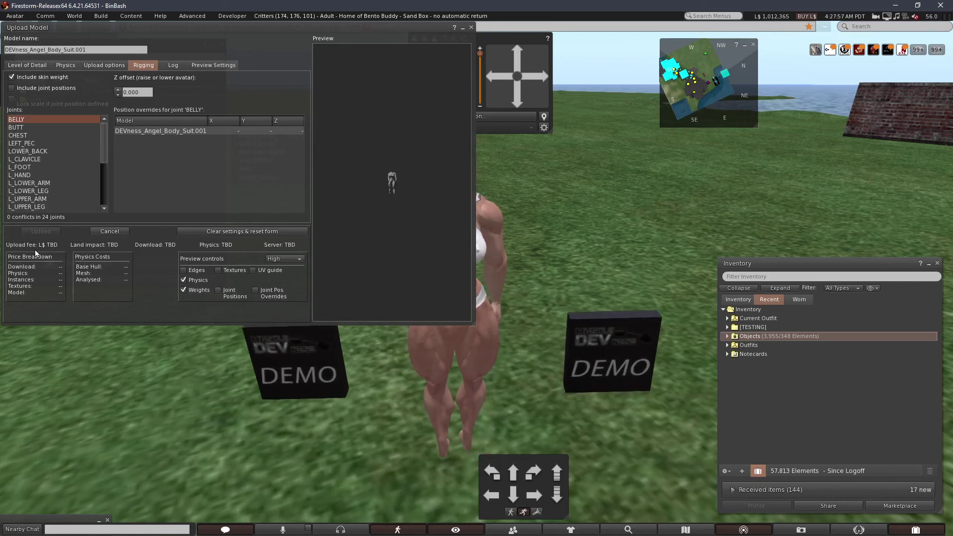
{"action": "mouse_move", "coordinate": [391, 185]}
{"action": "left_mouse_down"}
{"action": "mouse_move", "coordinate": [391, 80]}
{"action": "mouse_move", "coordinate": [422, 182]}
{"action": "mouse_move", "coordinate": [446, 182]}
{"action": "mouse_move", "coordinate": [376, 190]}
{"action": "left_mouse_up"}
{"action": "left_click", "coordinate": [39, 232]}
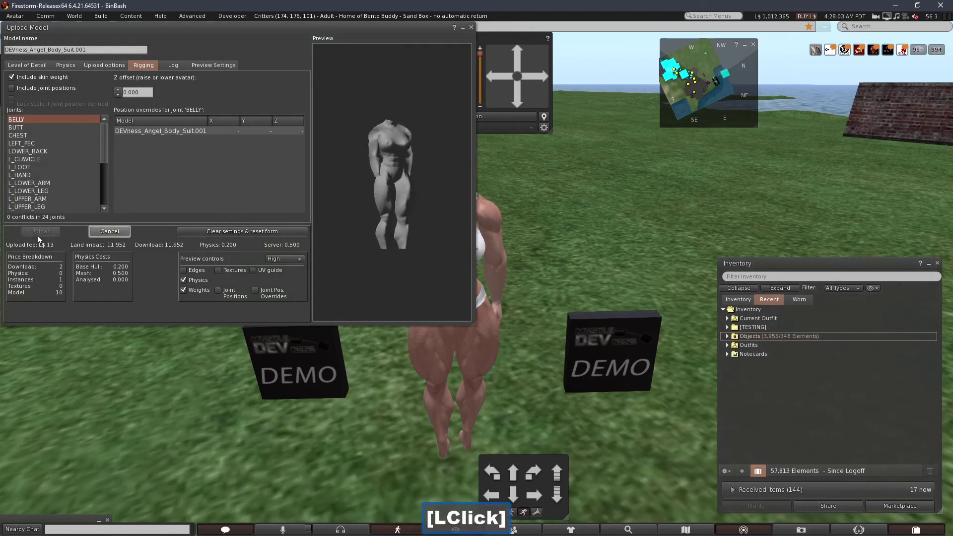
- Add the newly uploaded DEVness_Angel_Body_Suit.001 from the recent inventory objects to the avatar
{"action": "left_click", "coordinate": [768, 302]}
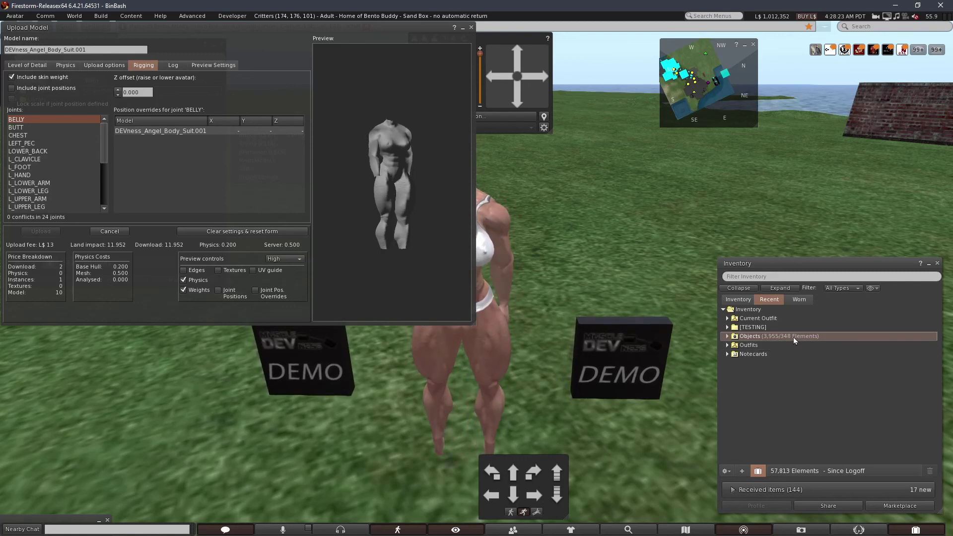
{"action": "right_click", "coordinate": [770, 328]}
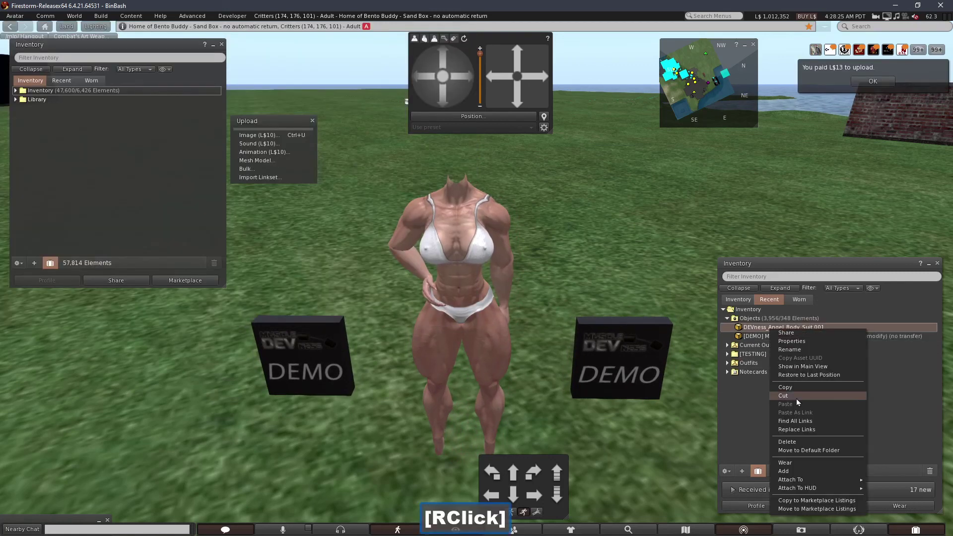
{"action": "left_click", "coordinate": [783, 472]}
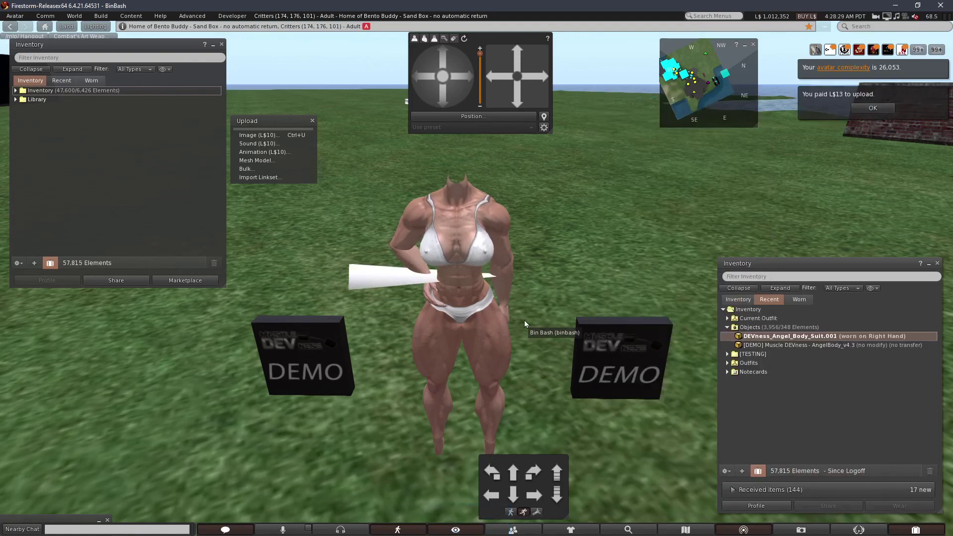
- Examine the fit of the worn body suit on the avatar from the front, up close at the hips, and from behind
{"action": "key", "text": "ctrl+alt+q"}
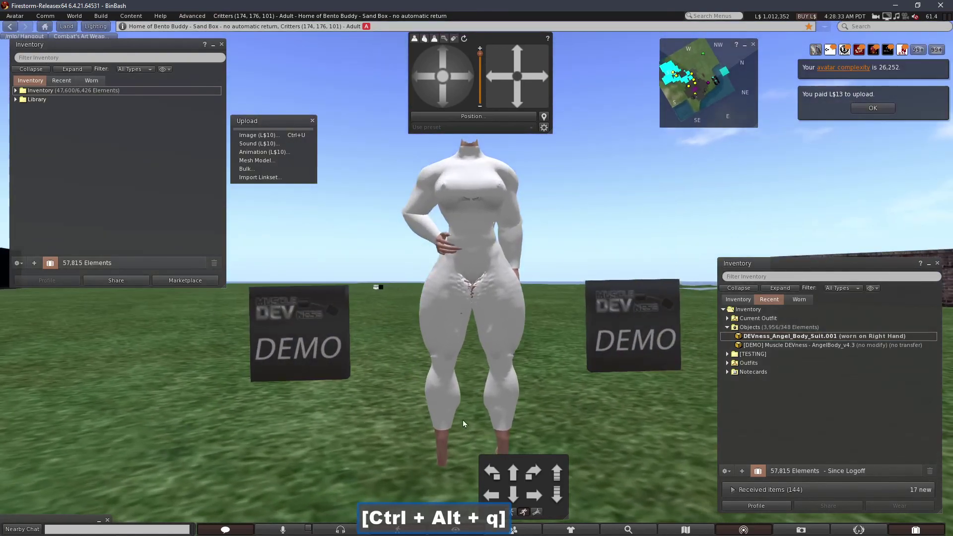
{"action": "left_click", "coordinate": [482, 508]}
{"action": "key", "text": "ctrl+alt+q"}
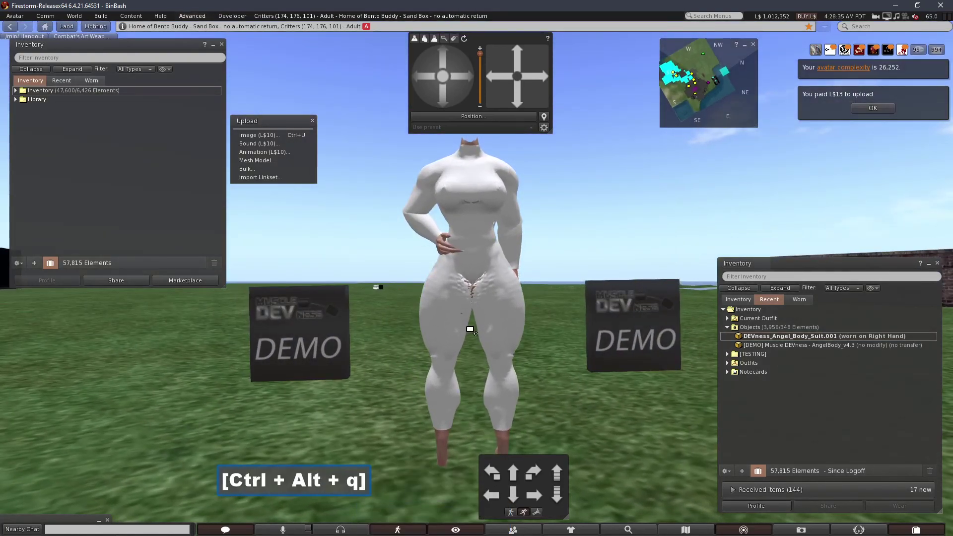
{"action": "left_click_drag", "start_coordinate": [451, 327], "coordinate": [453, 283], "text": "alt"}
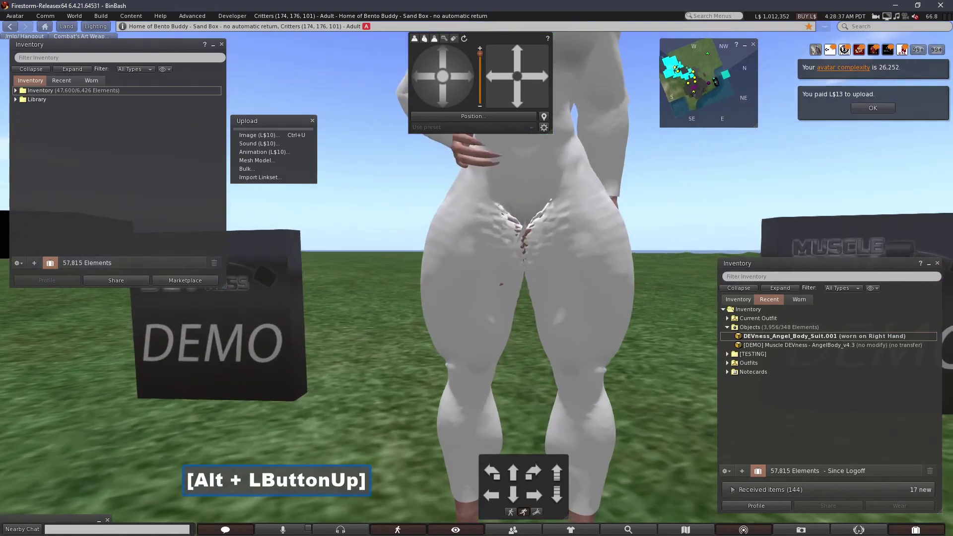
{"action": "left_click_drag", "start_coordinate": [489, 209], "coordinate": [482, 392], "text": "alt"}
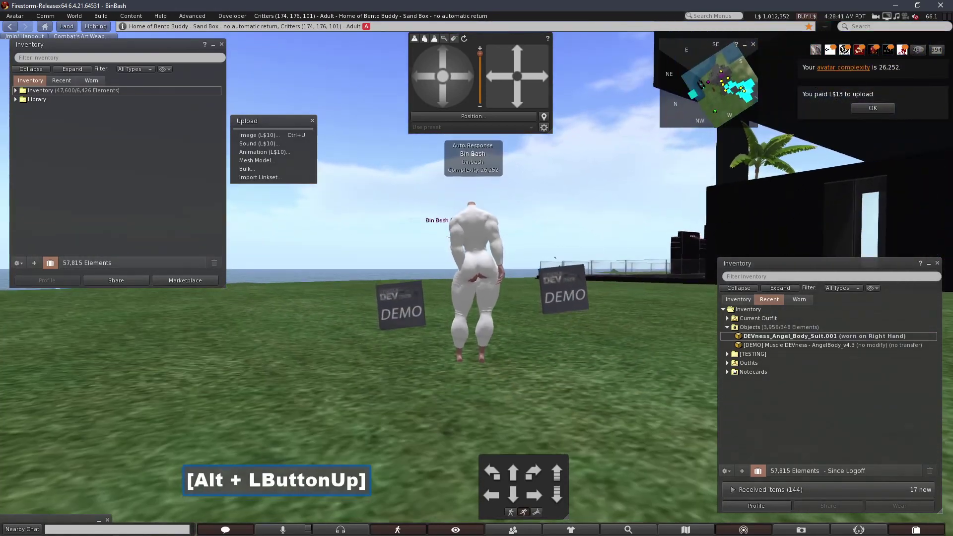
{"action": "left_click_drag", "start_coordinate": [472, 208], "coordinate": [856, 179], "text": "alt"}
{"action": "left_click_drag", "start_coordinate": [475, 298], "coordinate": [475, 372], "text": "alt"}
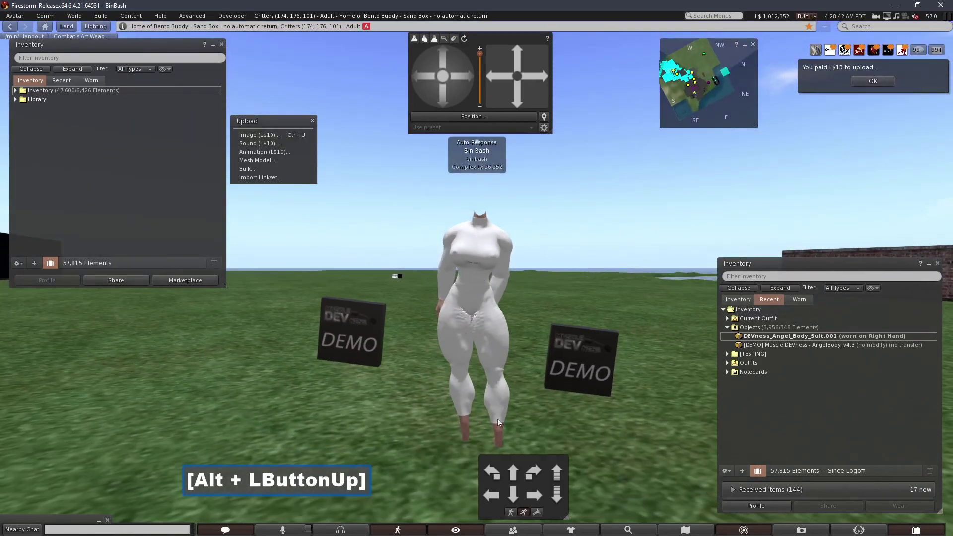